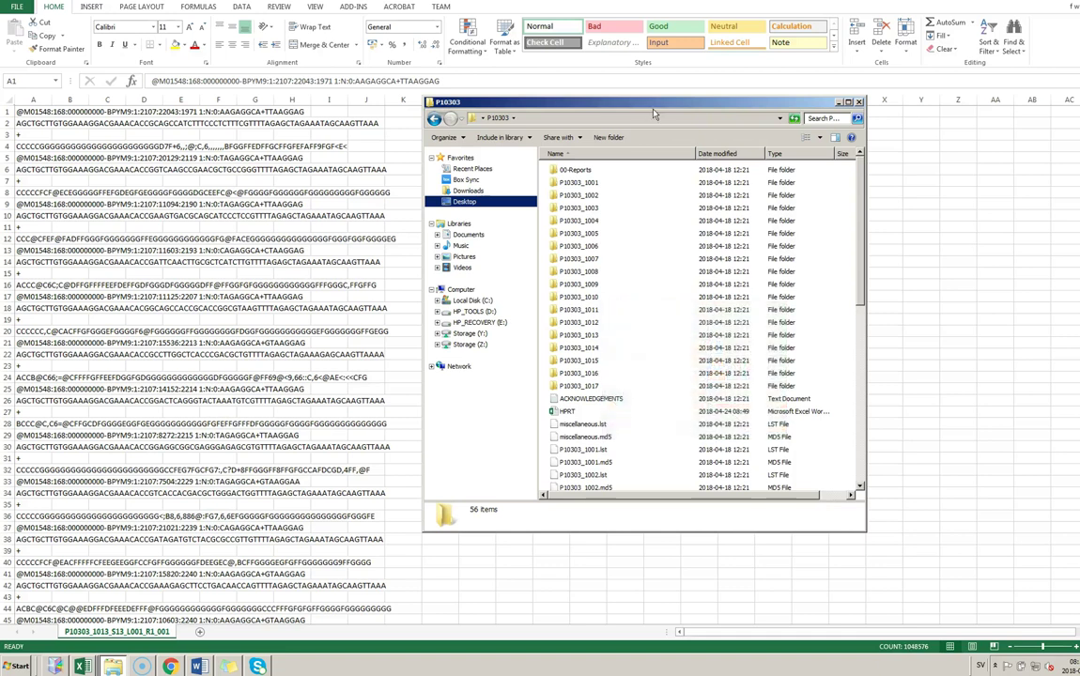
Minimize the Excel and Word windows and maximize the P10303 folder window
drag(636, 106, 617, 112)
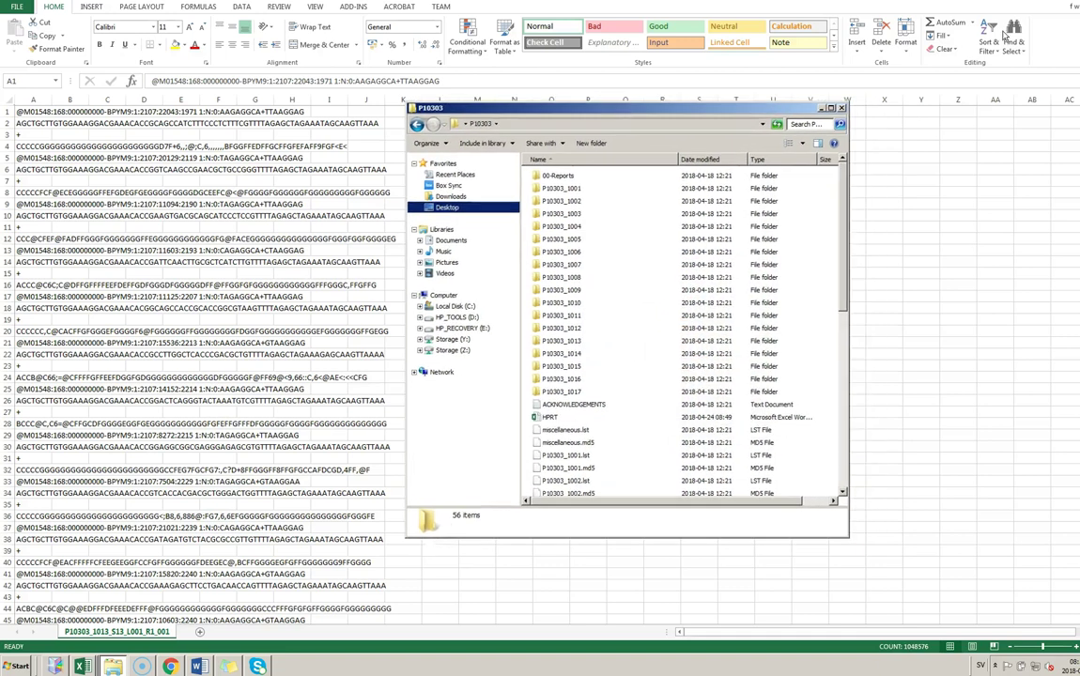
key(super+Down)
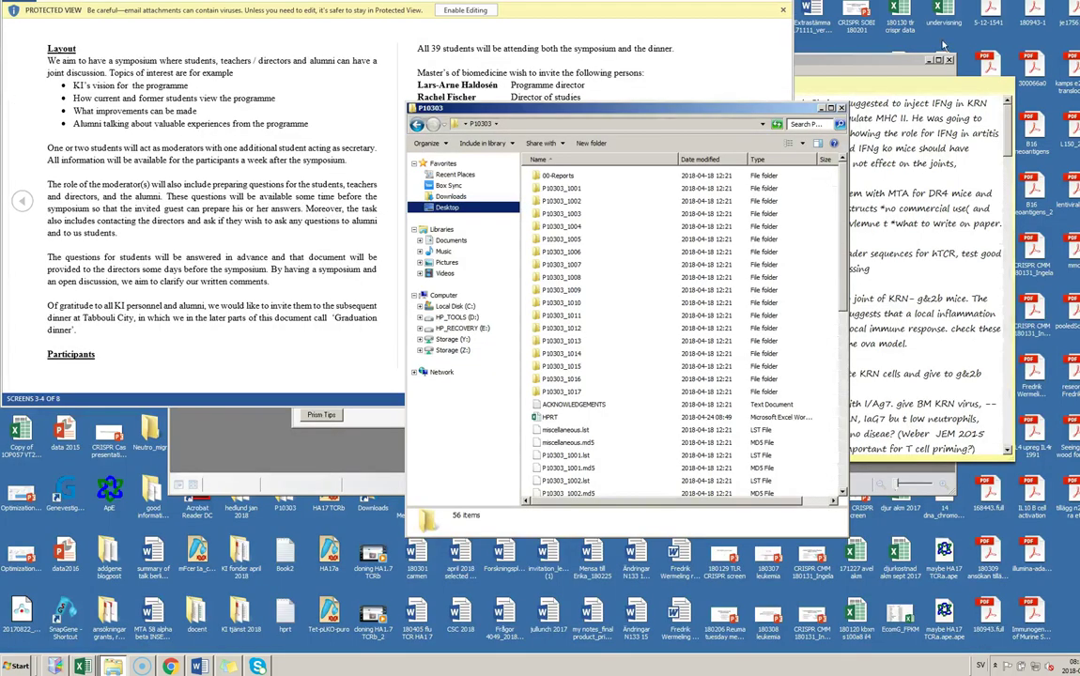
click(762, 4)
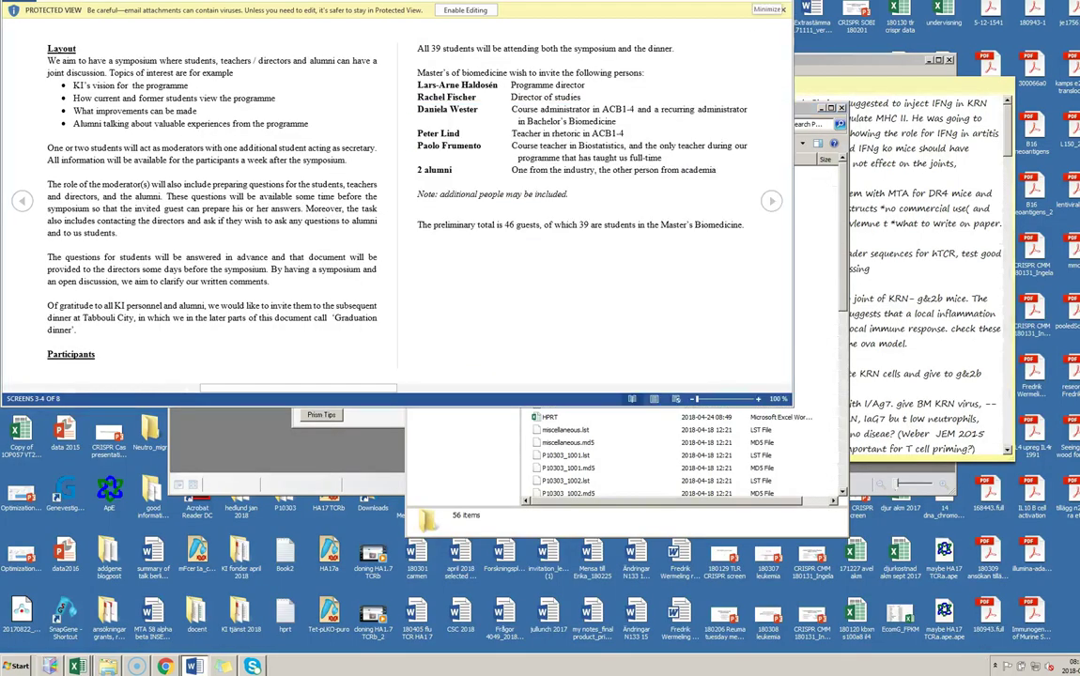
click(763, 4)
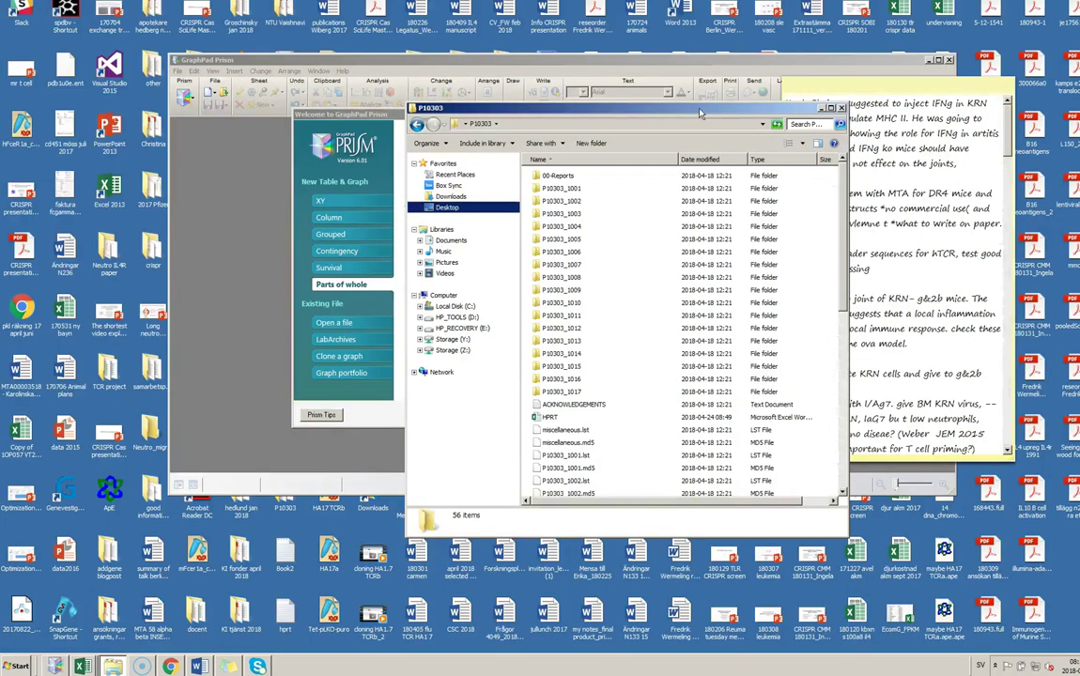
double_click(631, 105)
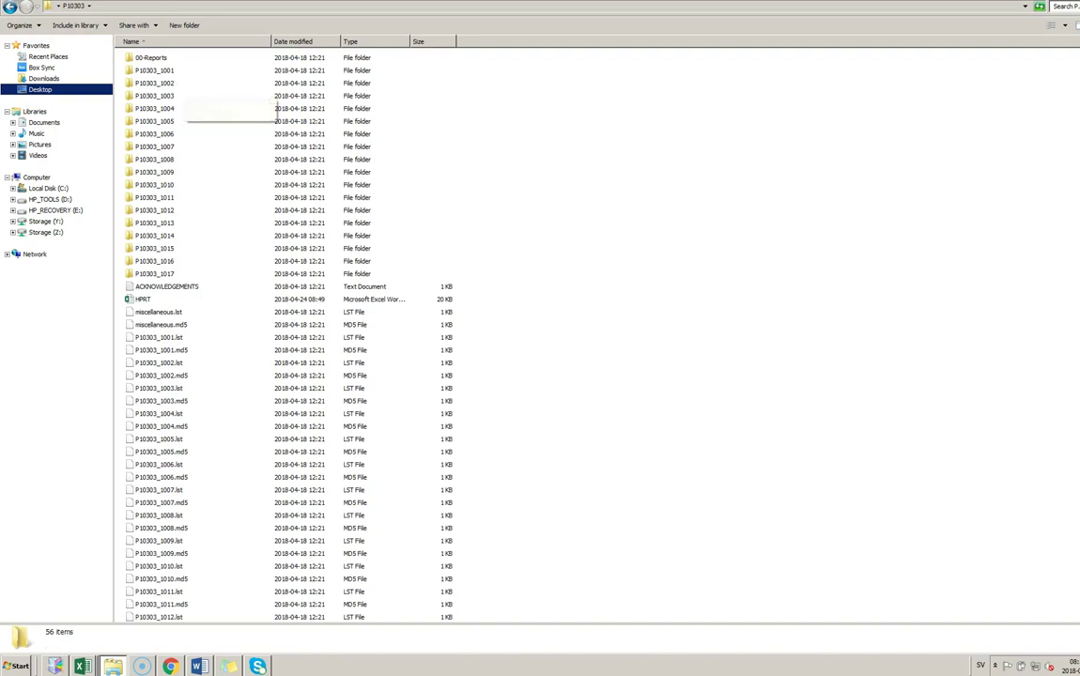
Open the P10303_1013 sample folder, its 02-FASTQ subfolder and the 180412_M01548_0168_000000000-BPYM9 run folder
click(138, 72)
click(166, 274)
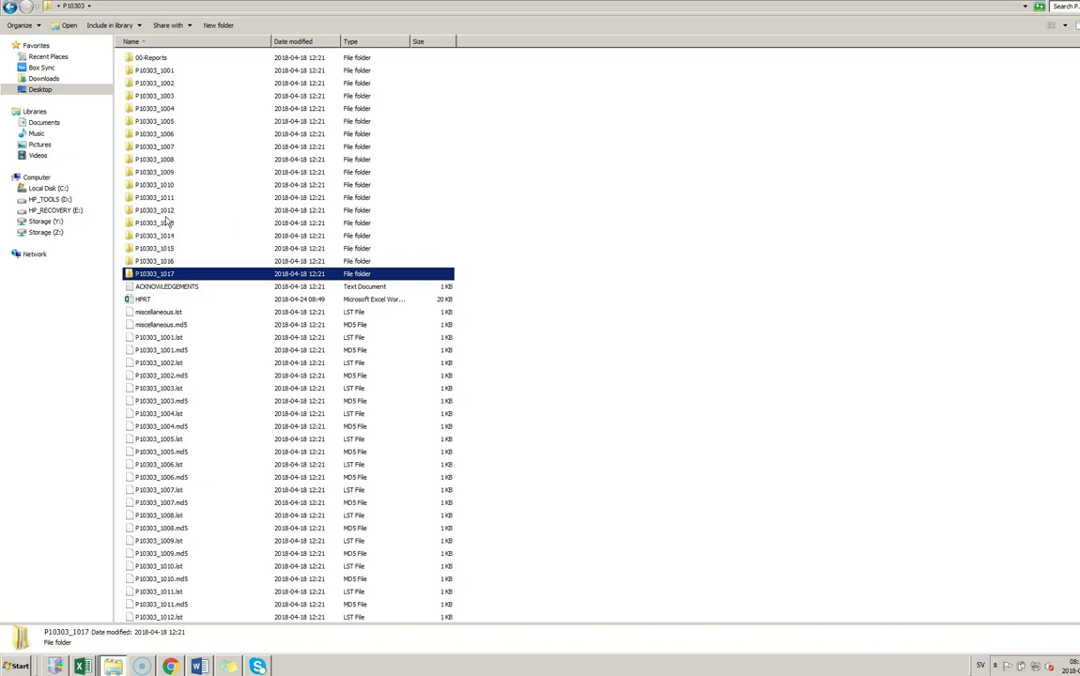
double_click(150, 223)
click(154, 57)
double_click(154, 58)
double_click(157, 57)
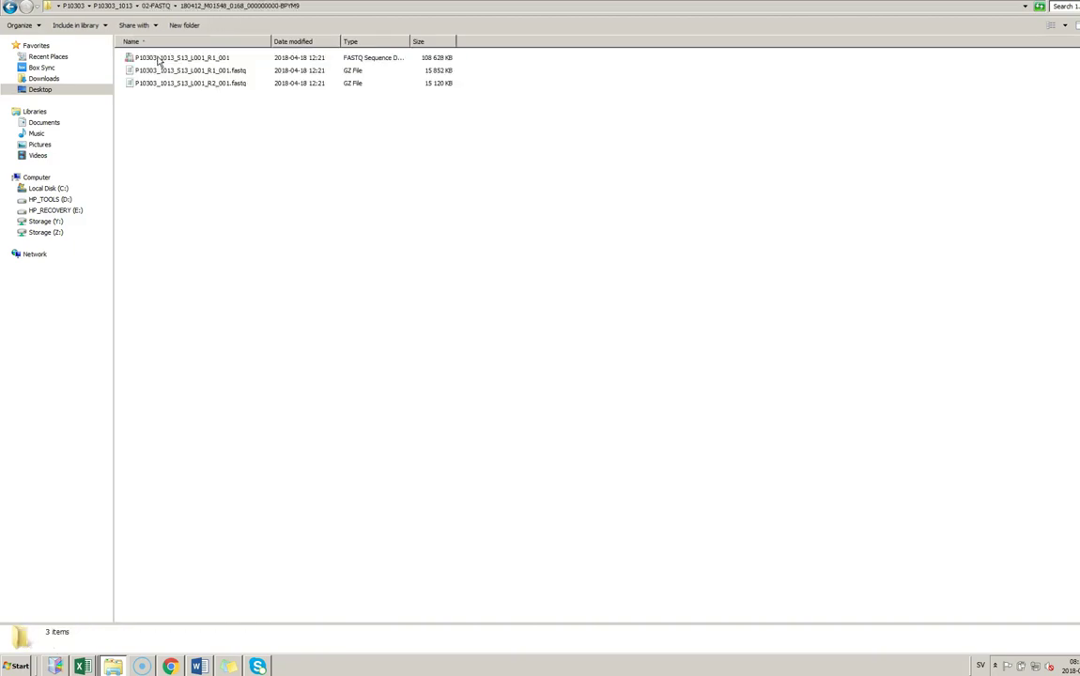
Check the R1 and R2 GZ files and bring up the 7-Zip extraction options for P10303_1013_S13_L001_R1_001.fastq
click(323, 74)
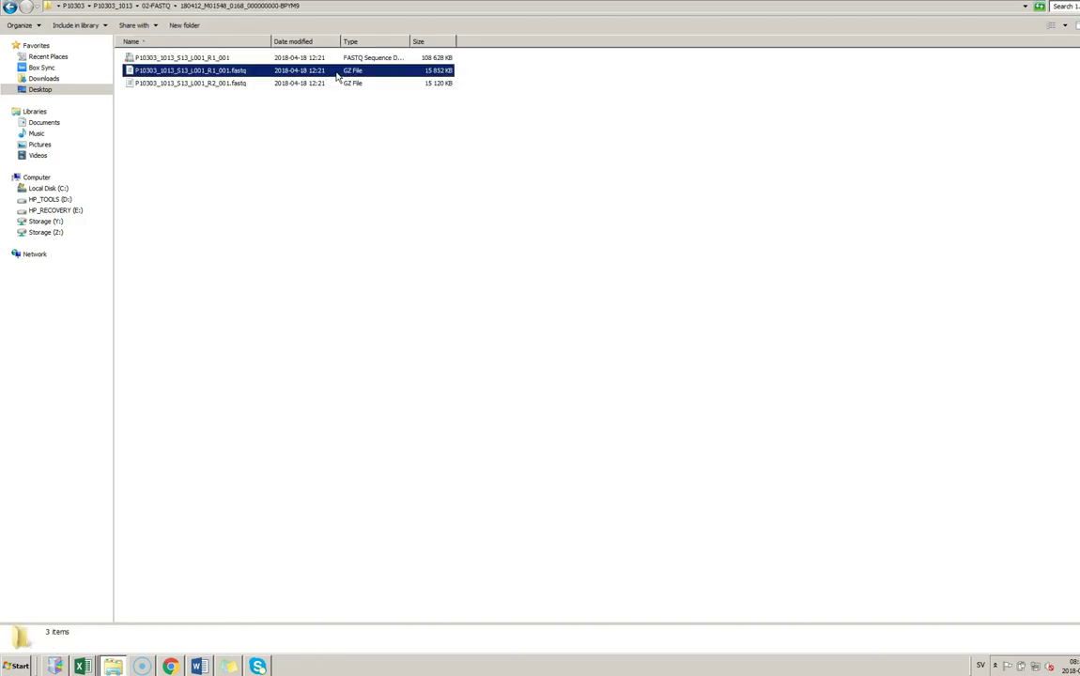
click(212, 84)
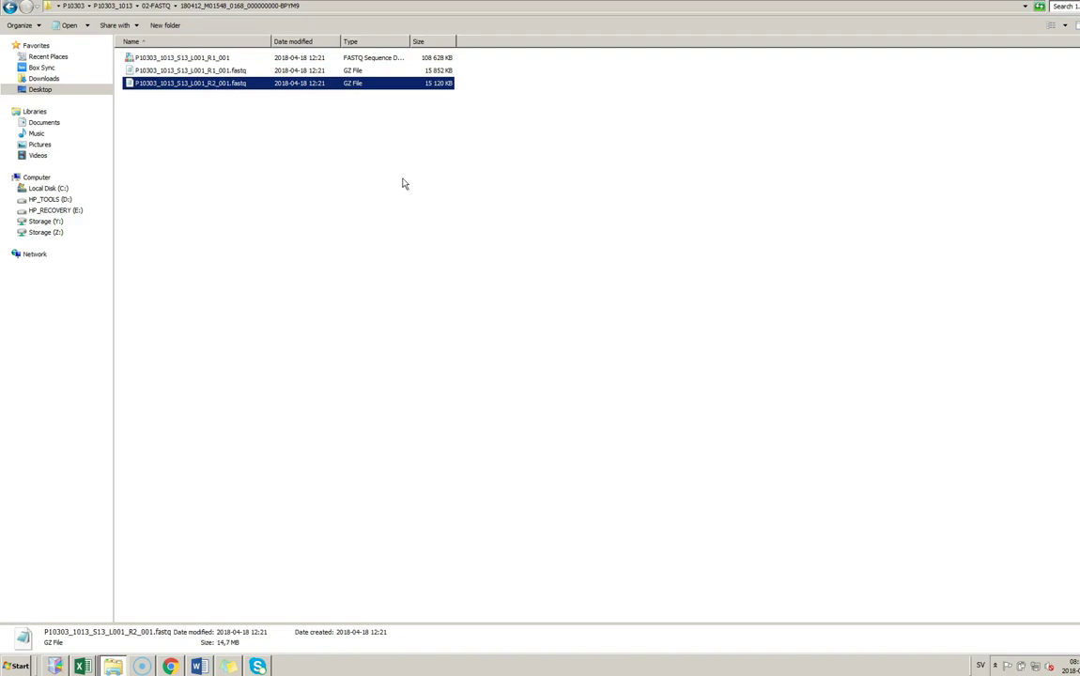
click(209, 73)
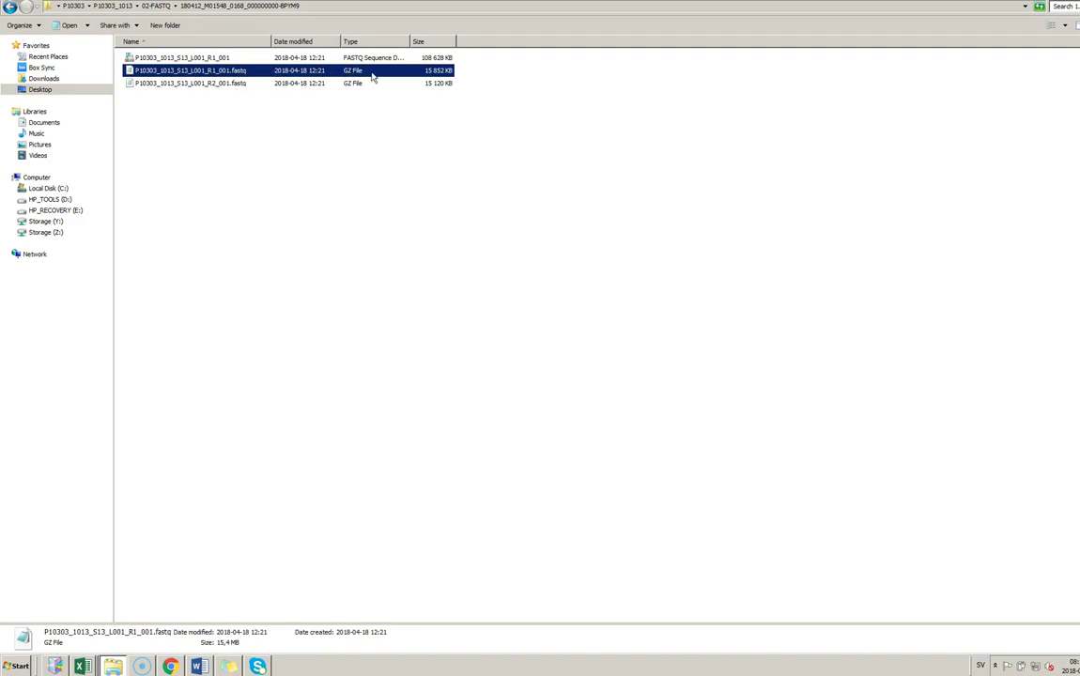
right_click(188, 73)
mouse_move(197, 106)
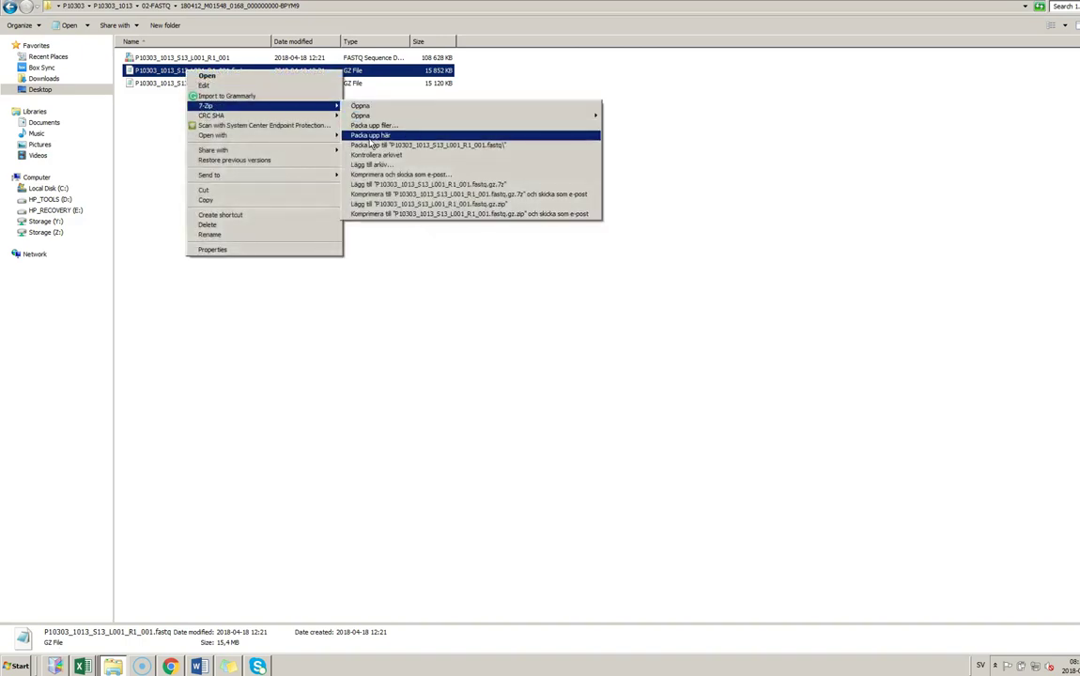
click(376, 145)
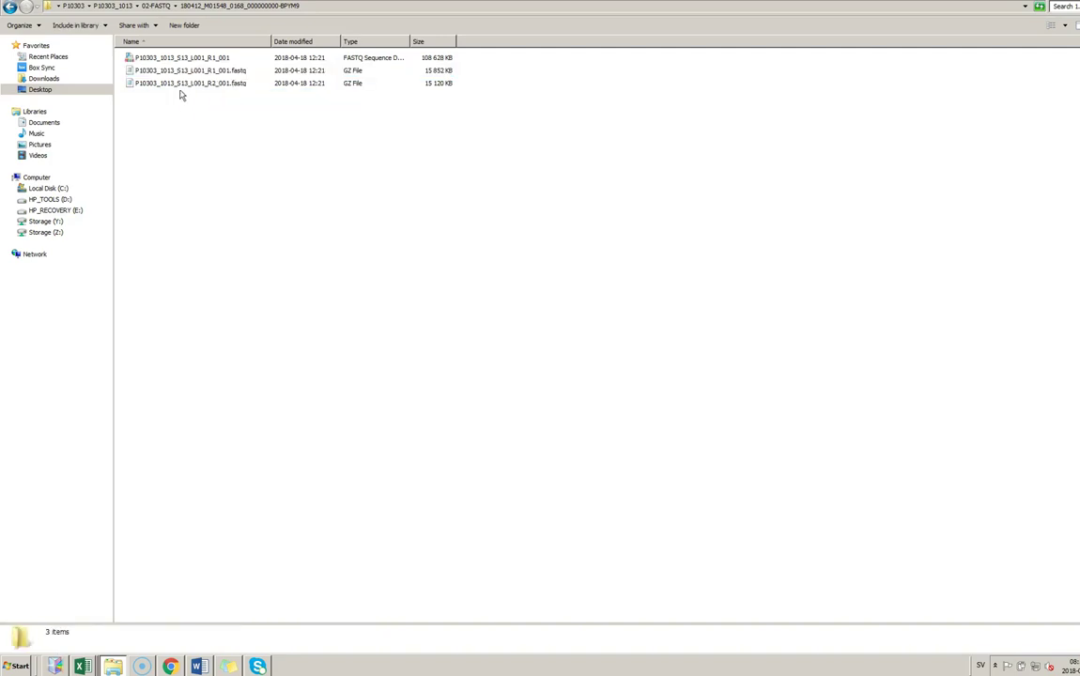
Look at the programs offered for opening the unpacked P10303_1013_S13_L001_R1_001 FASTQ file, including Excel
click(192, 59)
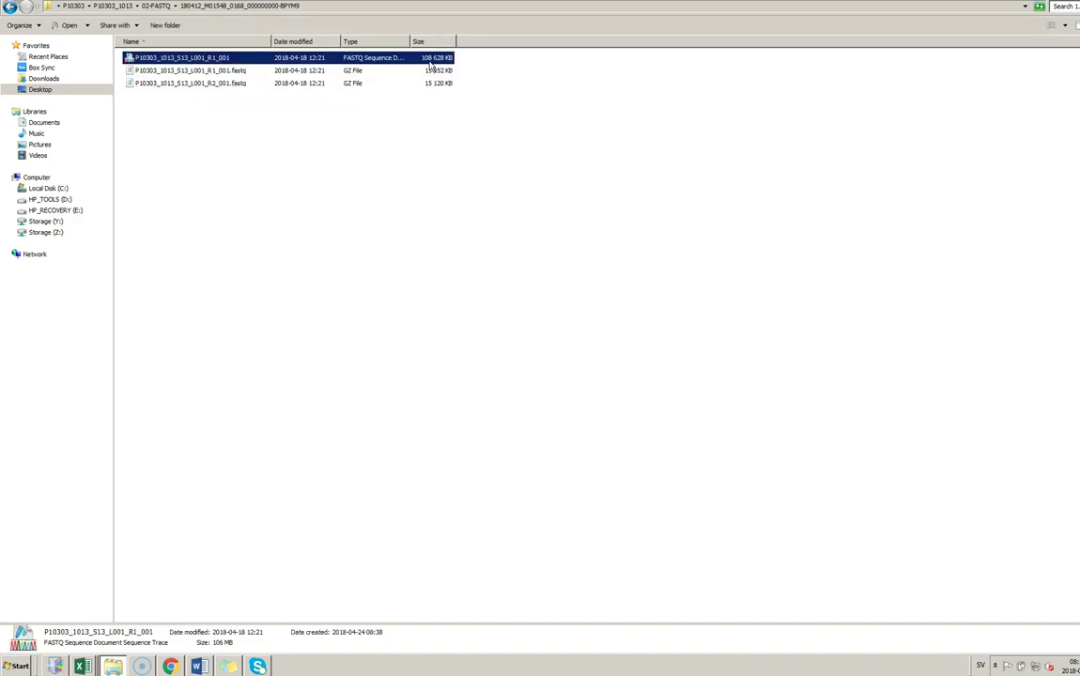
right_click(260, 59)
mouse_move(300, 109)
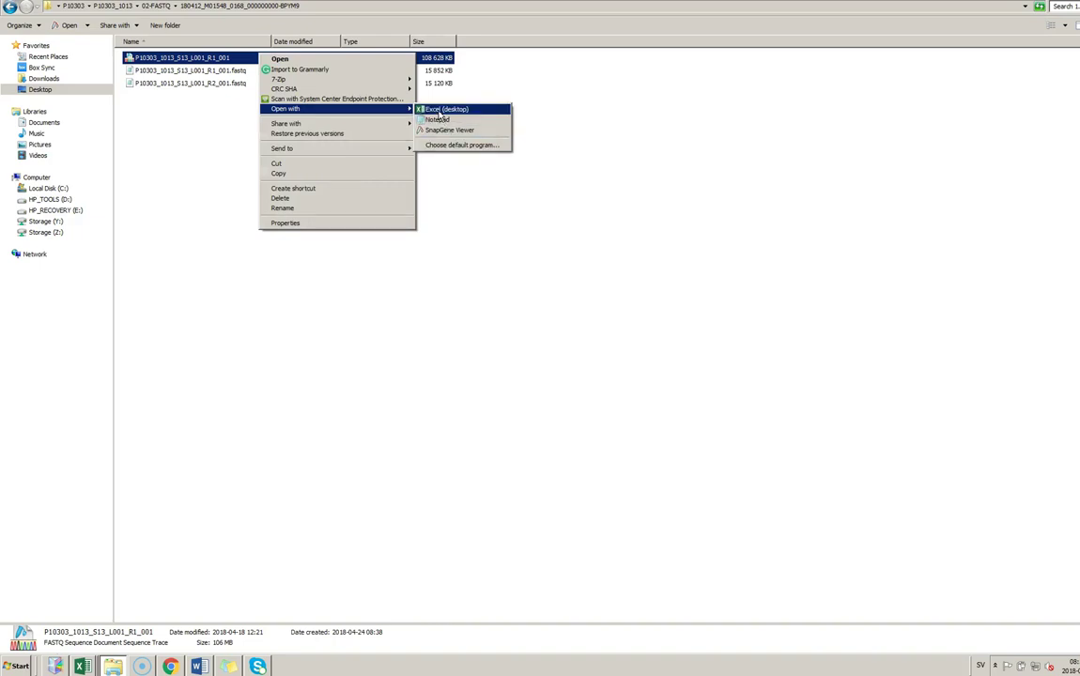
click(564, 96)
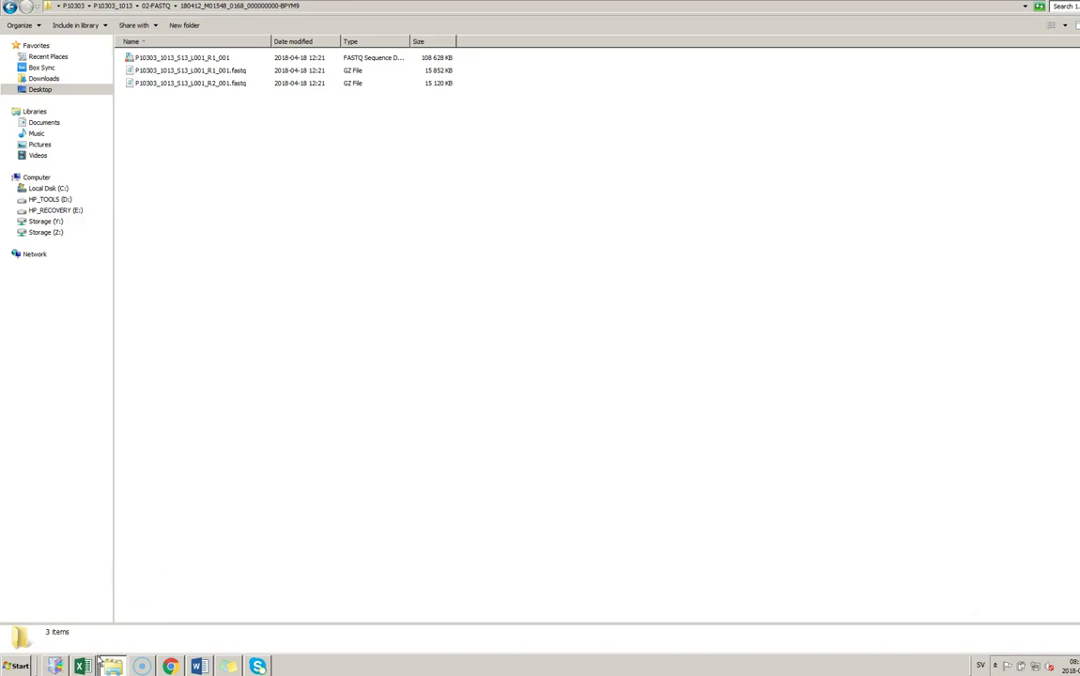
click(149, 59)
click(170, 71)
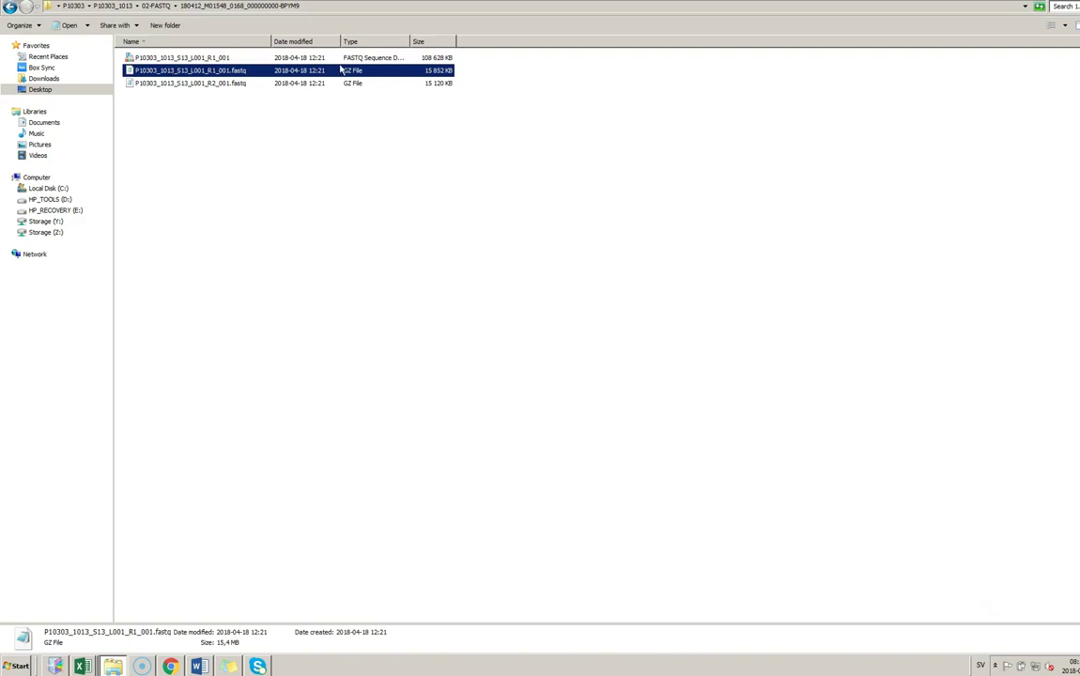
right_click(218, 58)
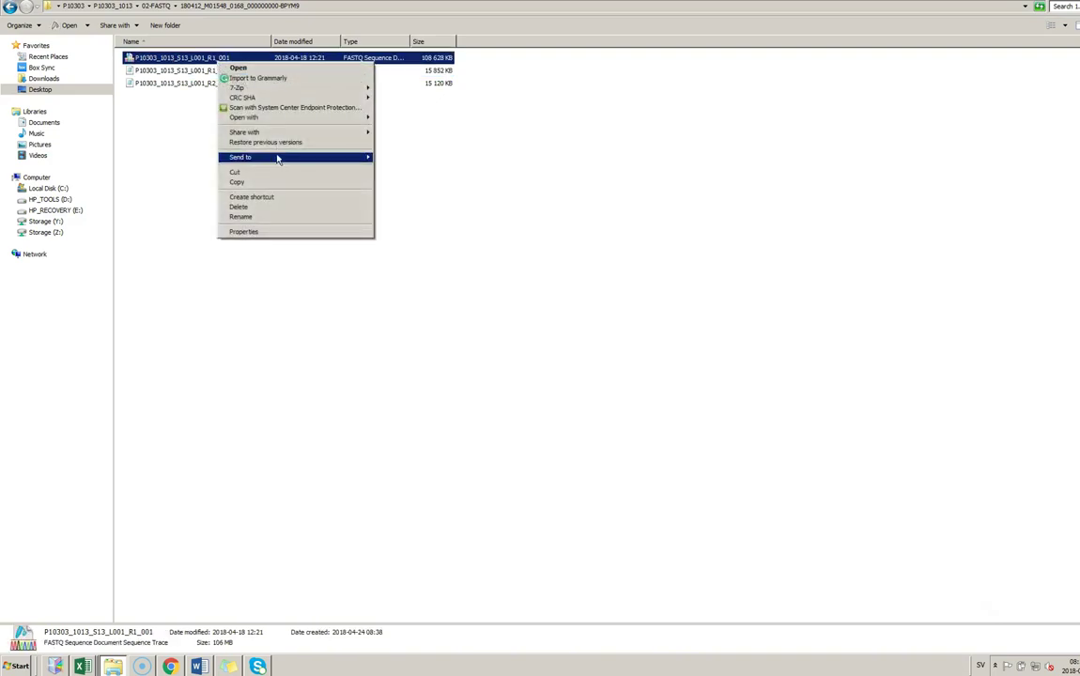
mouse_move(266, 118)
click(414, 117)
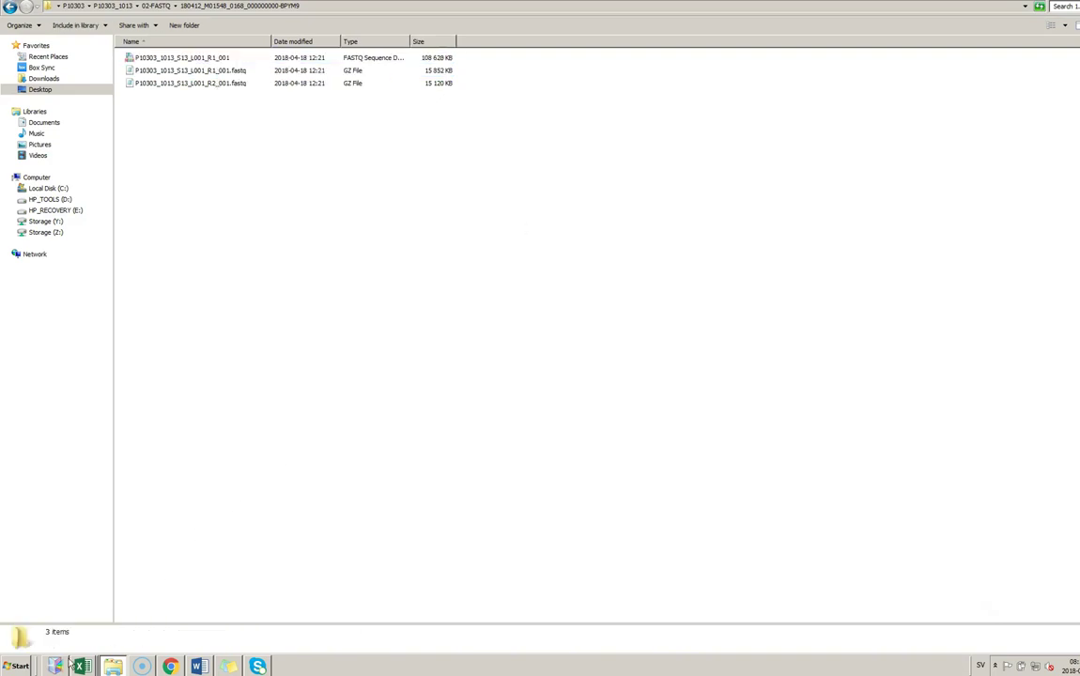
Switch to the P10303_1013_S13_L001_R1_001 sheet in Excel and examine the first record's header, sequence and quality lines in rows 1 to 4
mouse_move(81, 667)
click(48, 641)
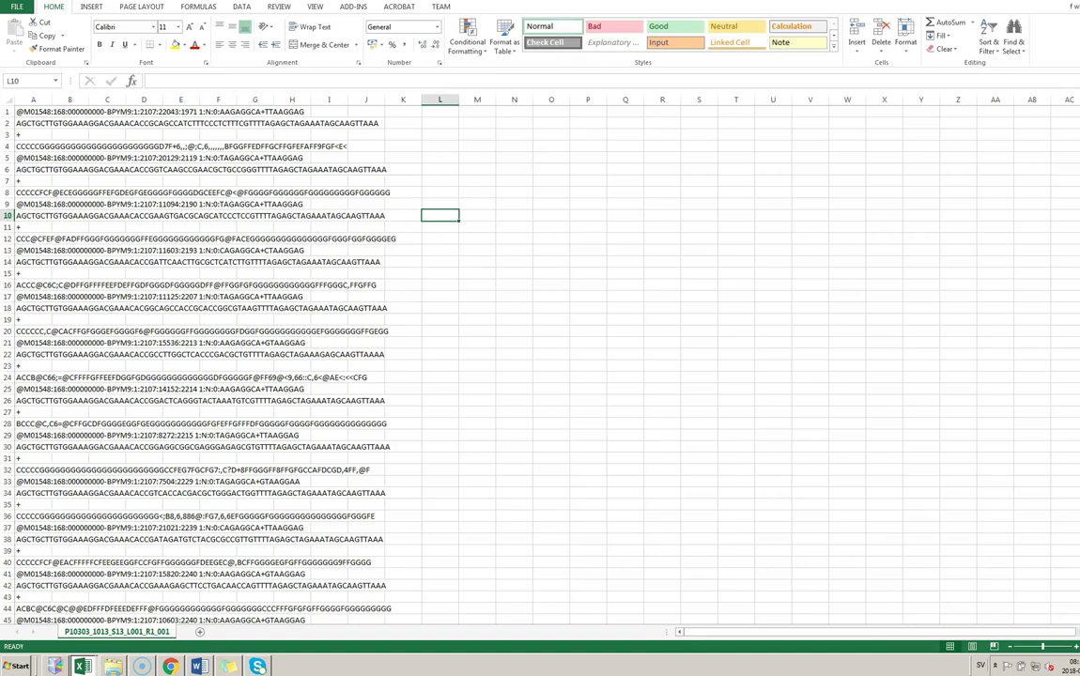
scroll(149, 212, down, 3)
scroll(217, 212, up, 3)
drag(28, 112, 277, 111)
drag(37, 123, 376, 123)
drag(15, 144, 338, 146)
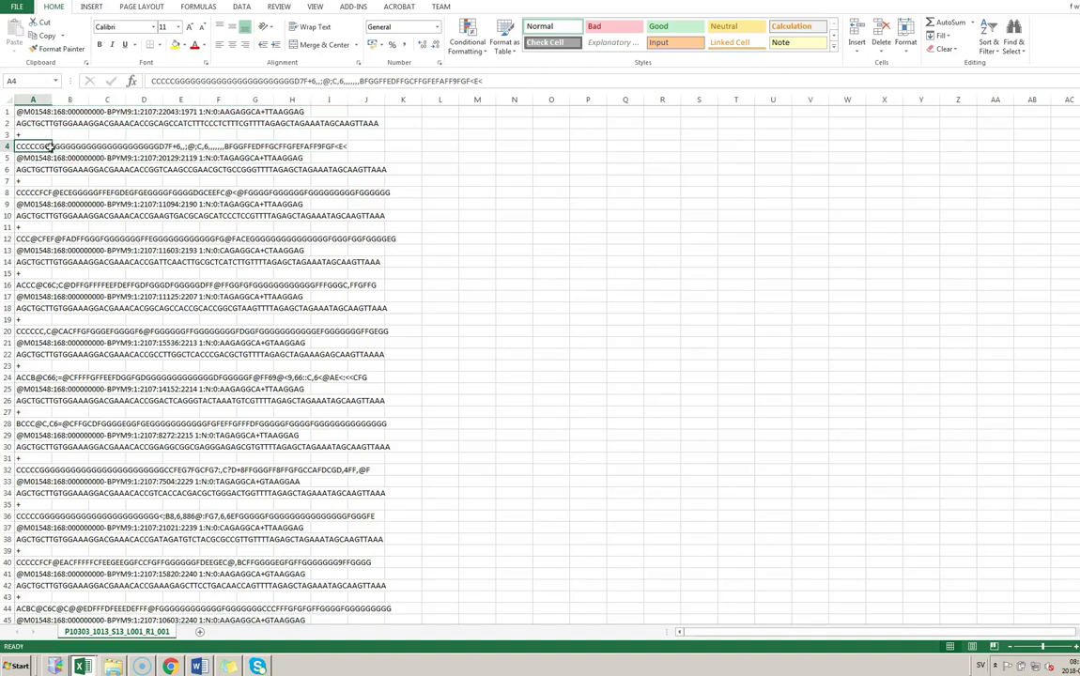
click(54, 123)
drag(53, 123, 381, 123)
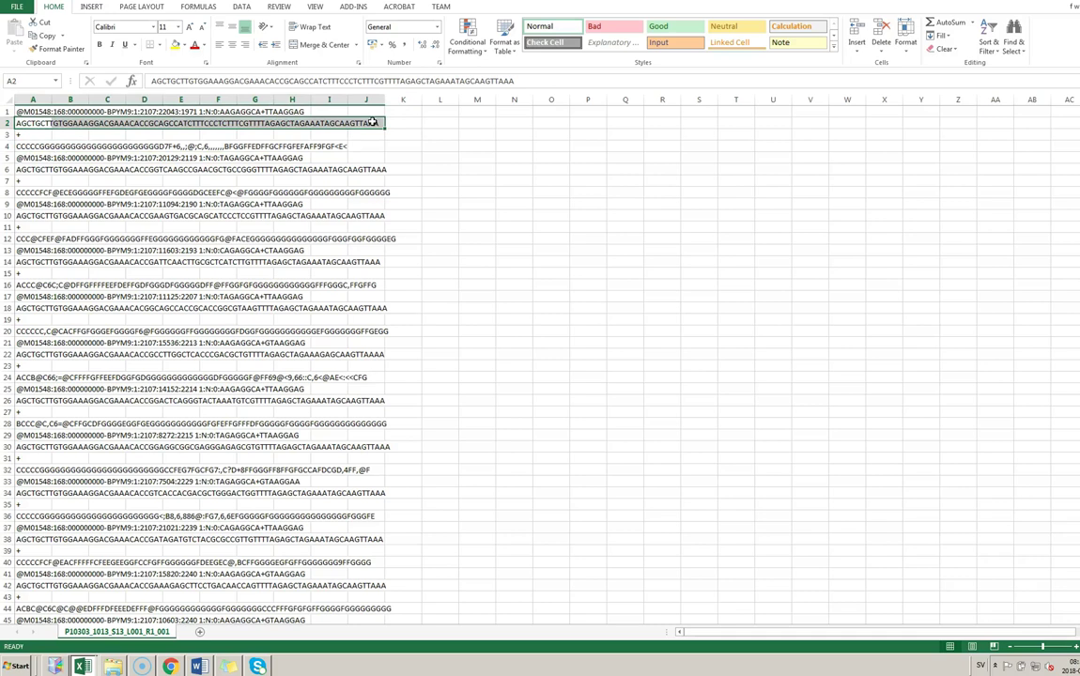
Move the first record's header and sequence lines down one row to A2 and A3, replacing the existing contents and freeing row 1
click(42, 112)
drag(33, 112, 340, 99)
click(531, 349)
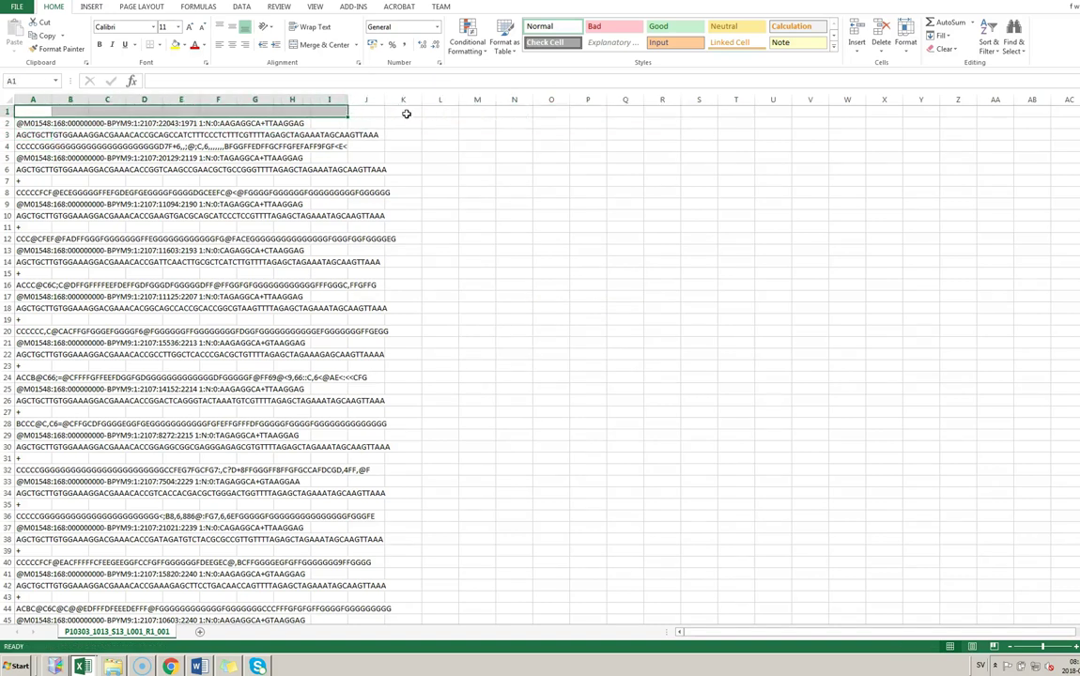
click(7, 111)
right_click(8, 111)
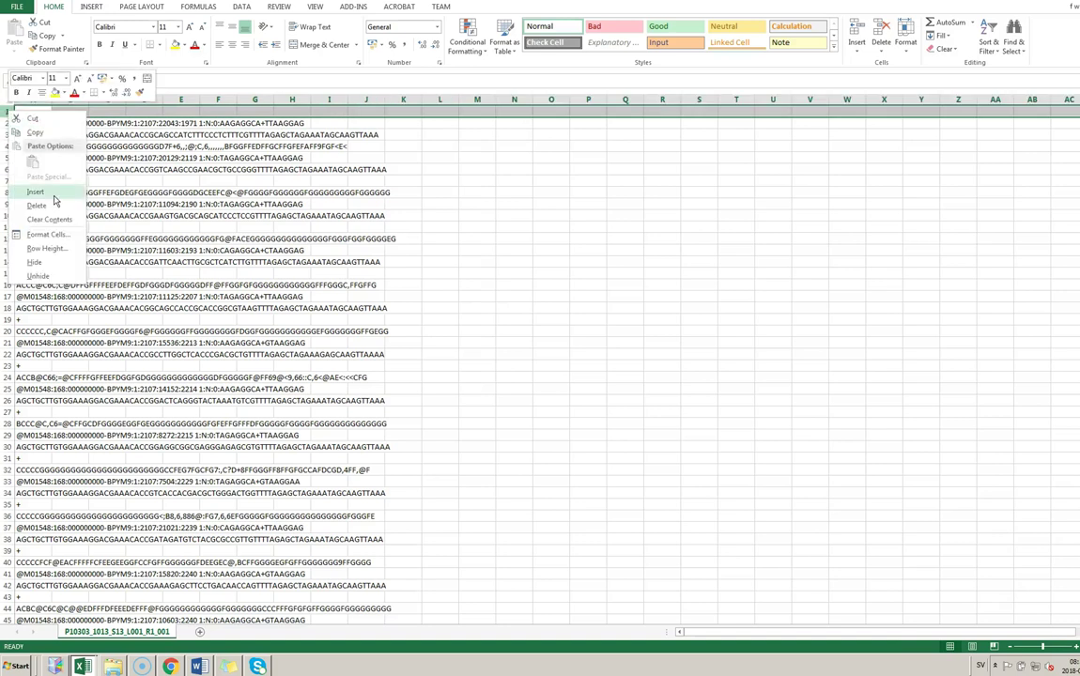
key(Escape)
mouse_move(113, 669)
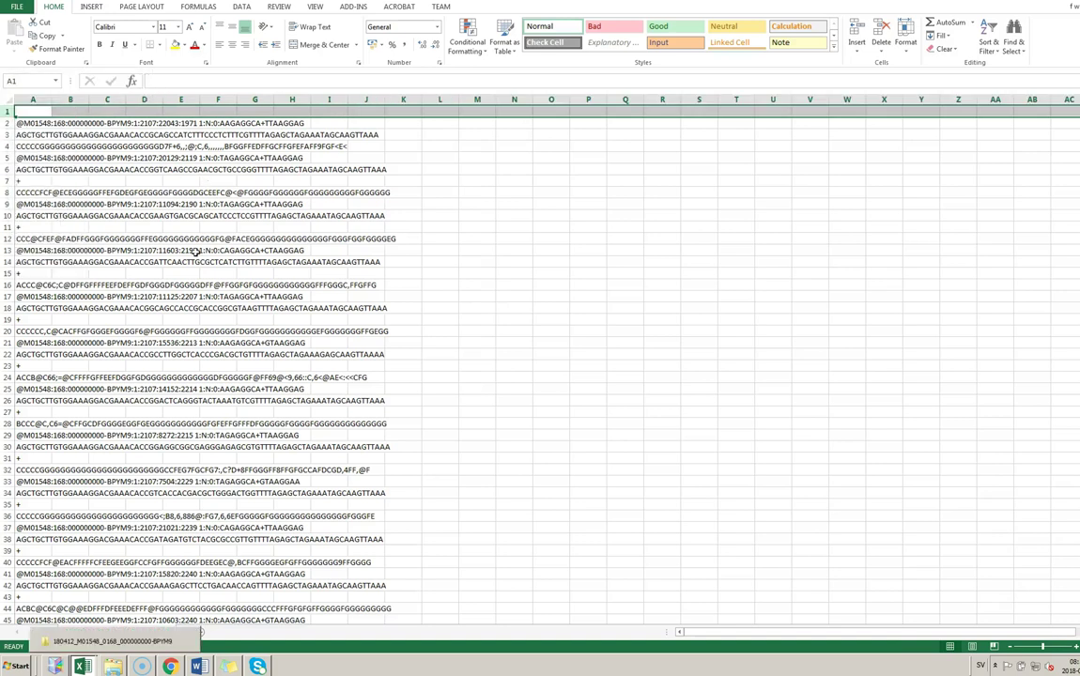
Enter the formula =LEN(A2) in cell L2 and fill it down to L8
click(477, 112)
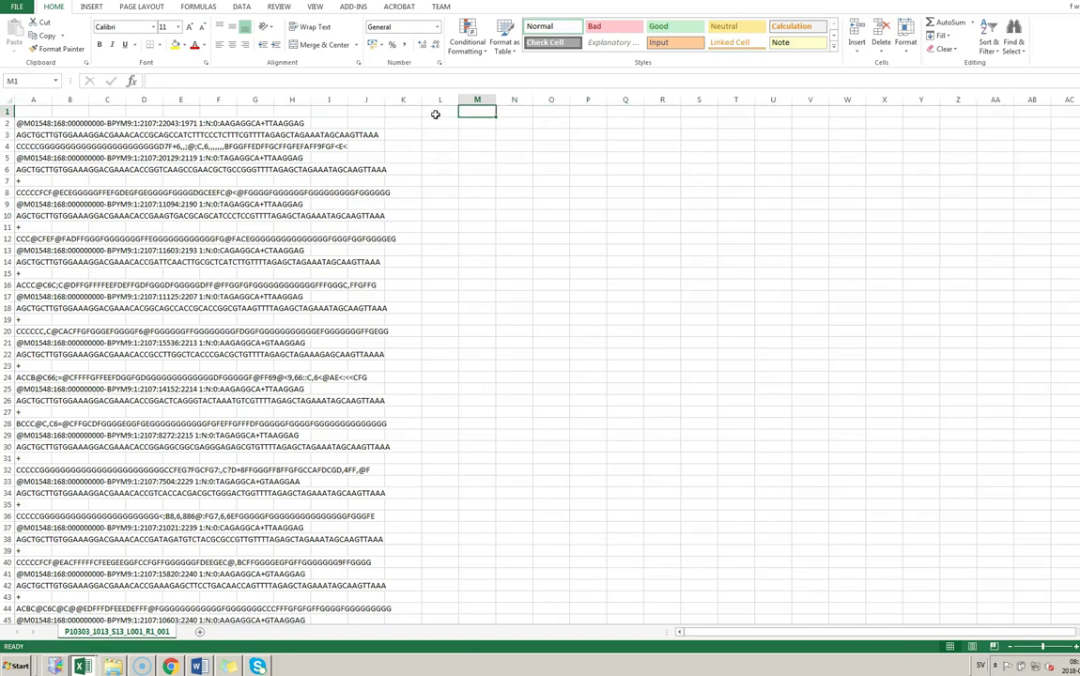
click(439, 122)
text(=)
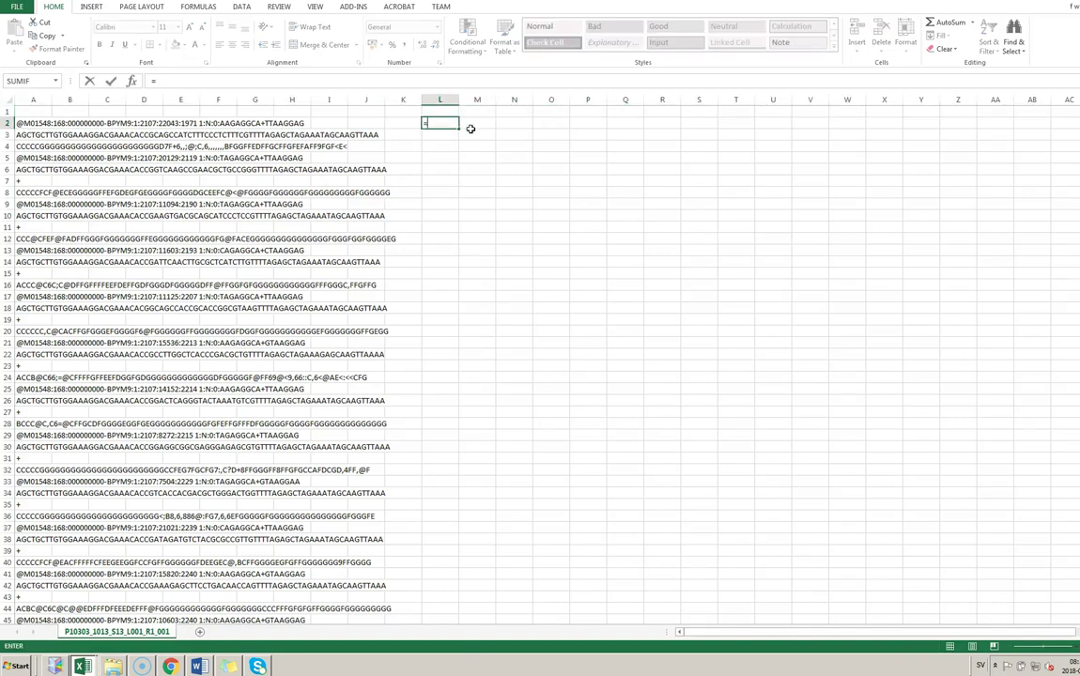
text(len)
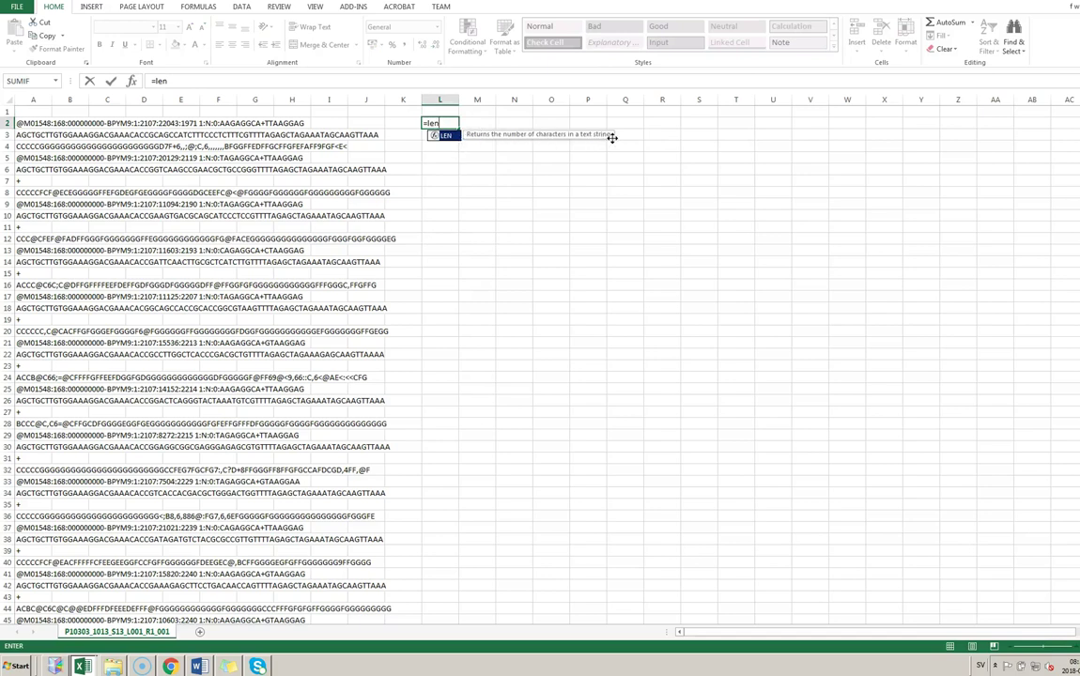
text(()
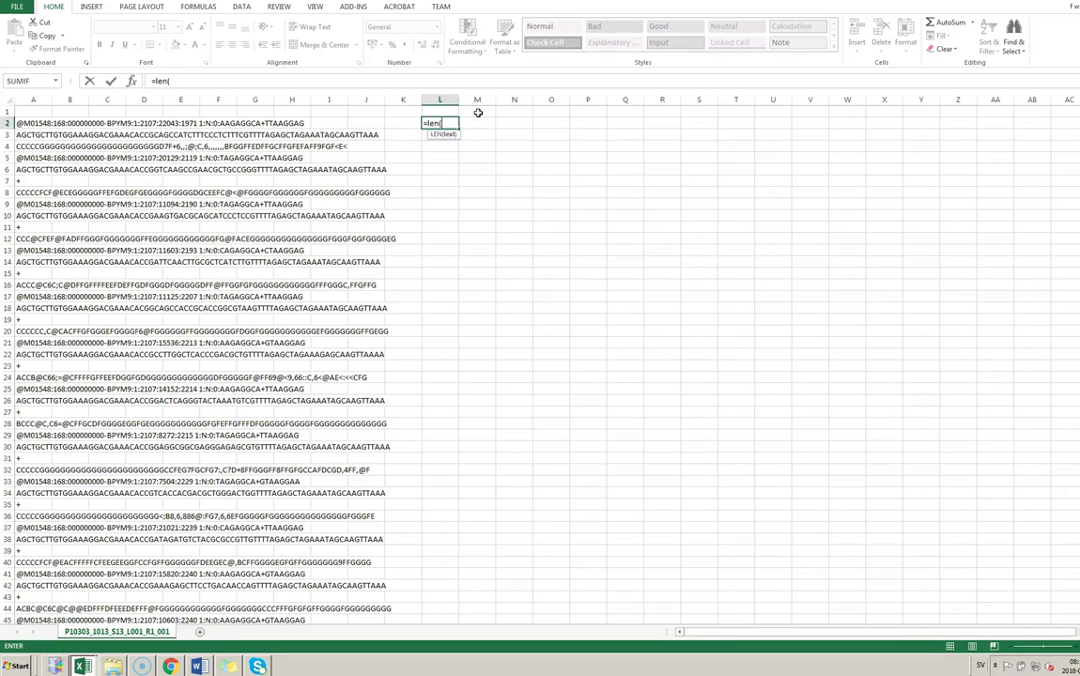
click(23, 124)
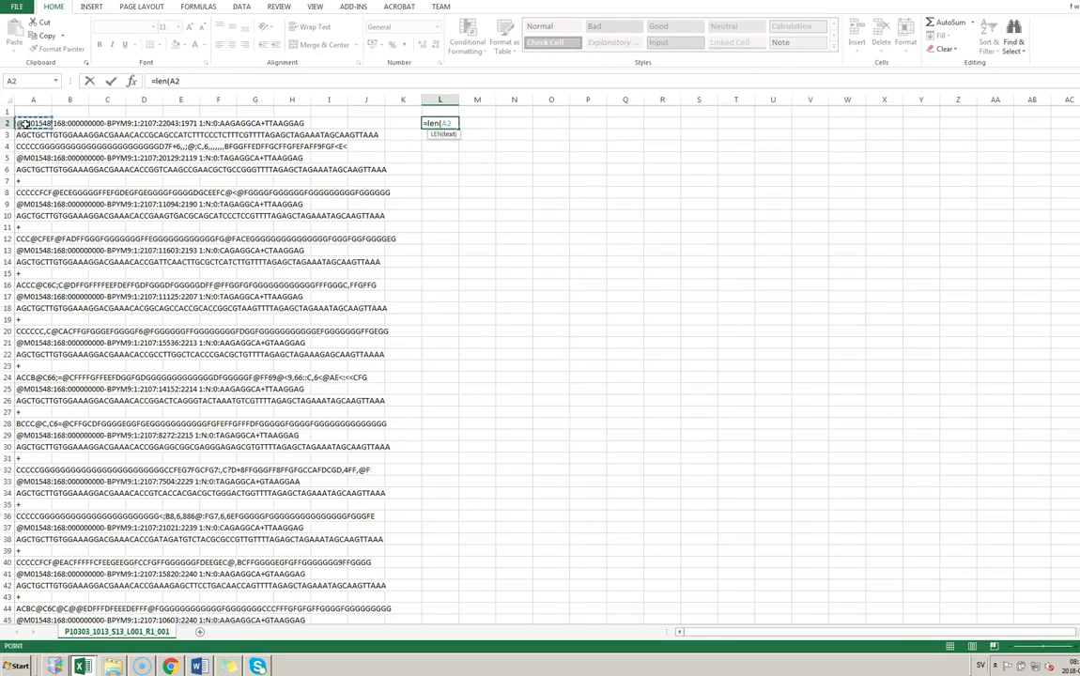
key(Return)
click(437, 123)
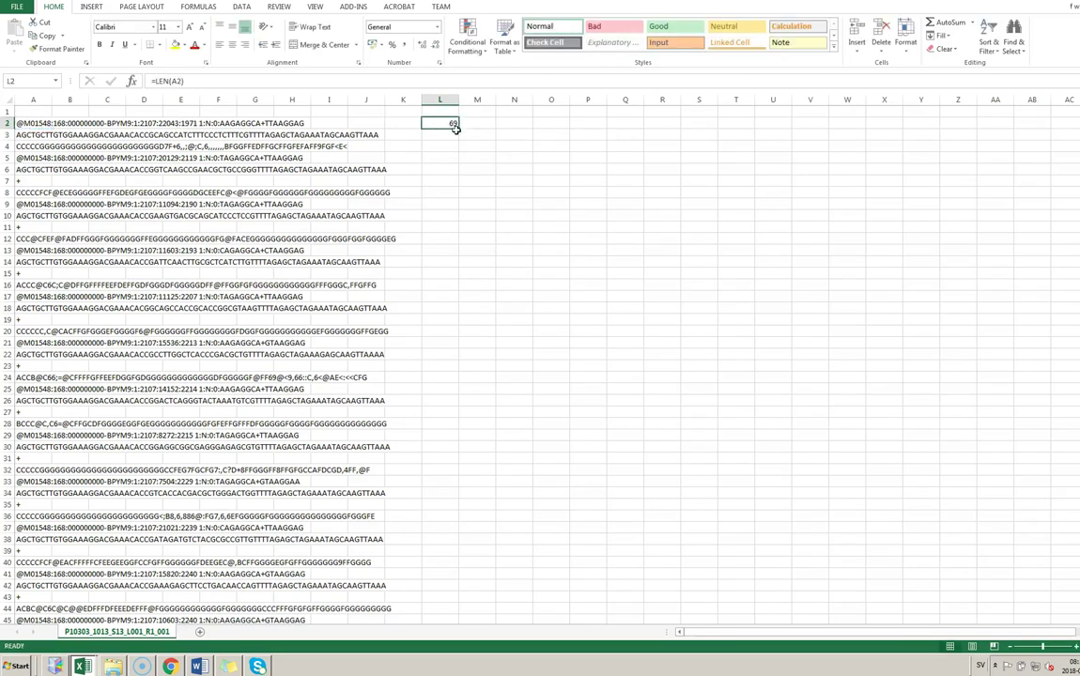
drag(459, 129, 457, 194)
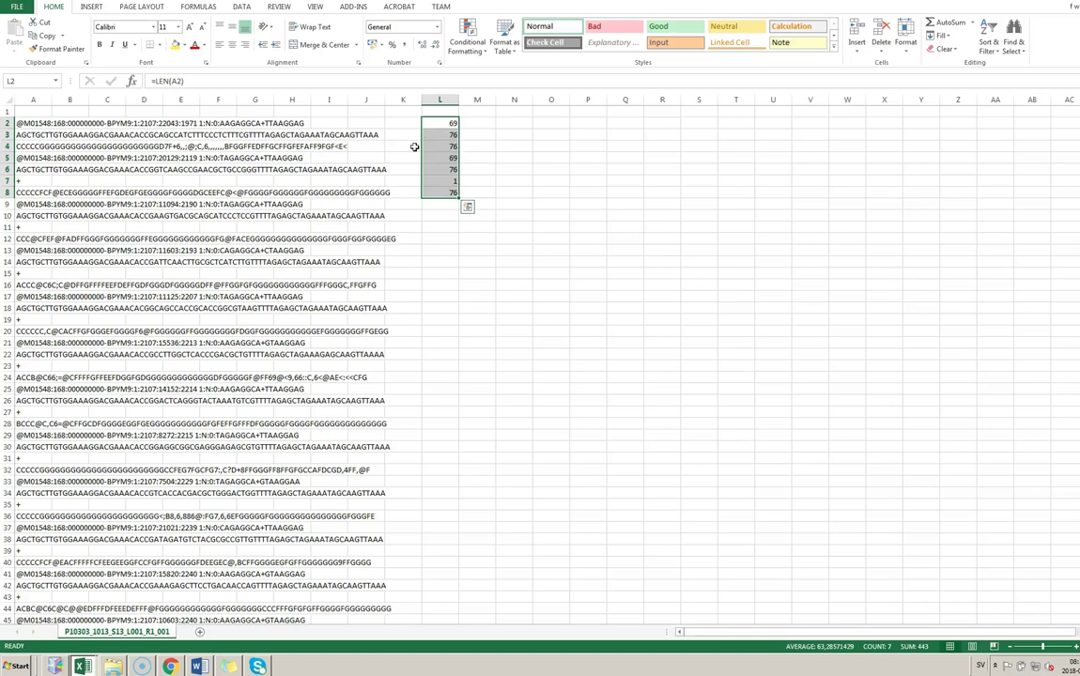
Copy the LEN formula from L2 and paste it into the whole of column L
click(449, 124)
key(ctrl+c)
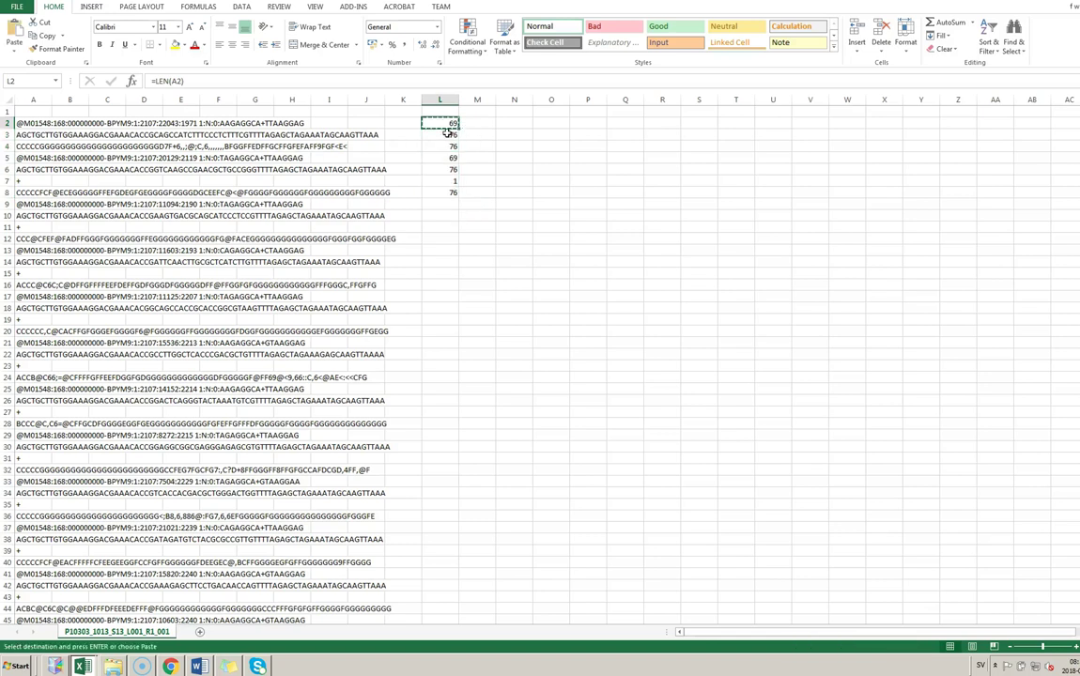
click(446, 101)
right_click(447, 102)
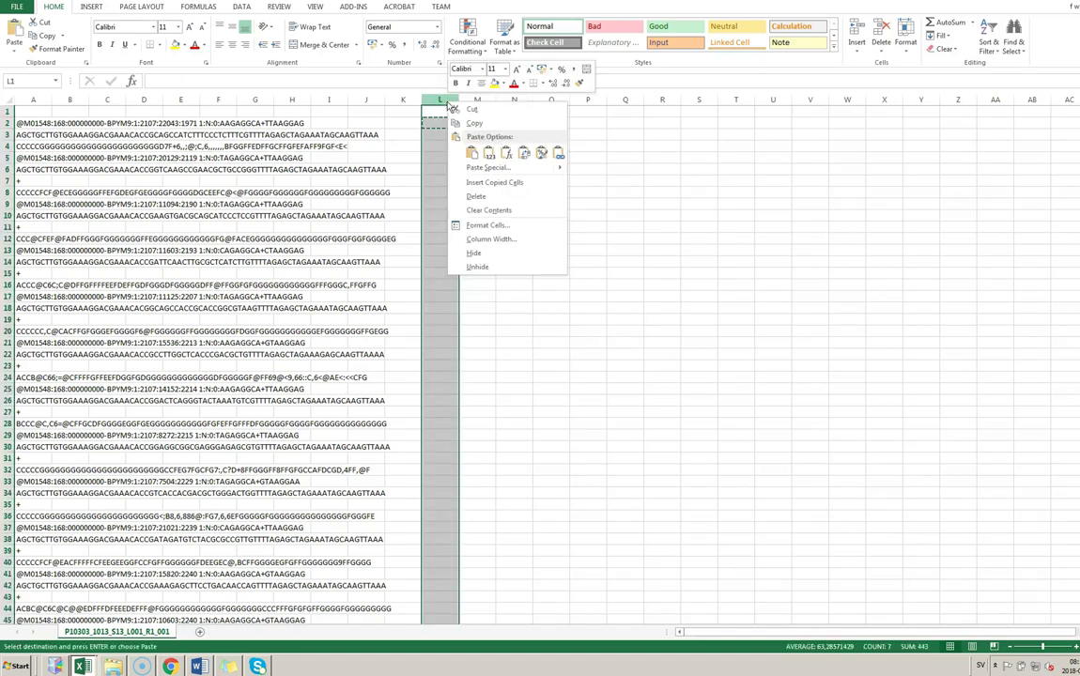
click(472, 155)
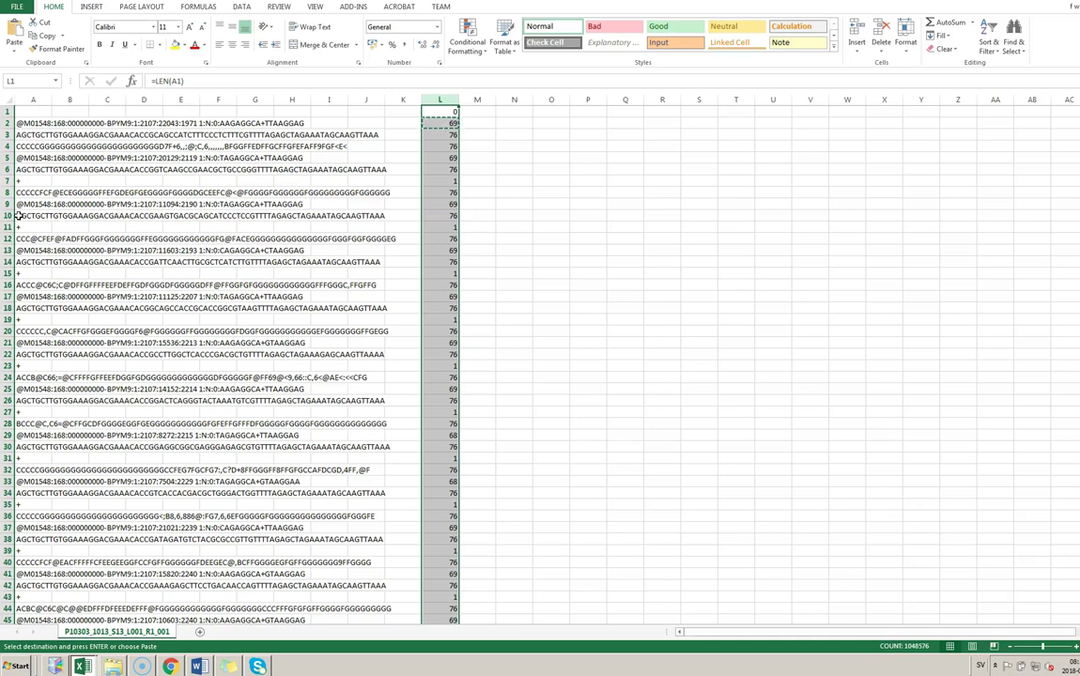
click(522, 147)
Replace every occurrence of gtttt in column A with --- and close the replace dialog
click(32, 99)
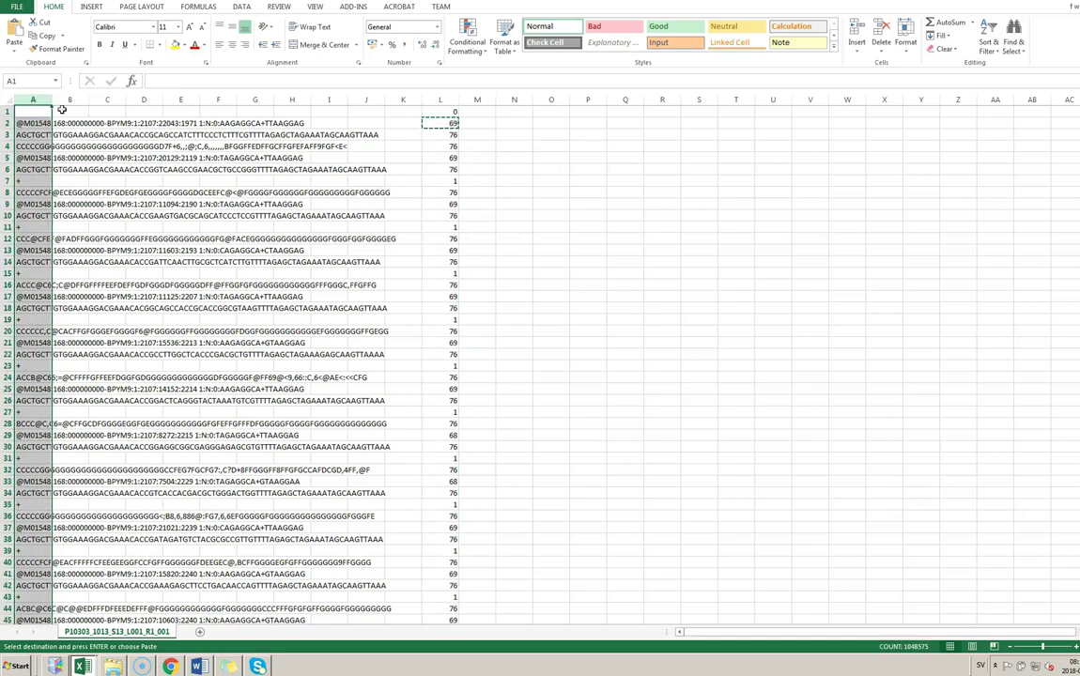
key(ctrl+h)
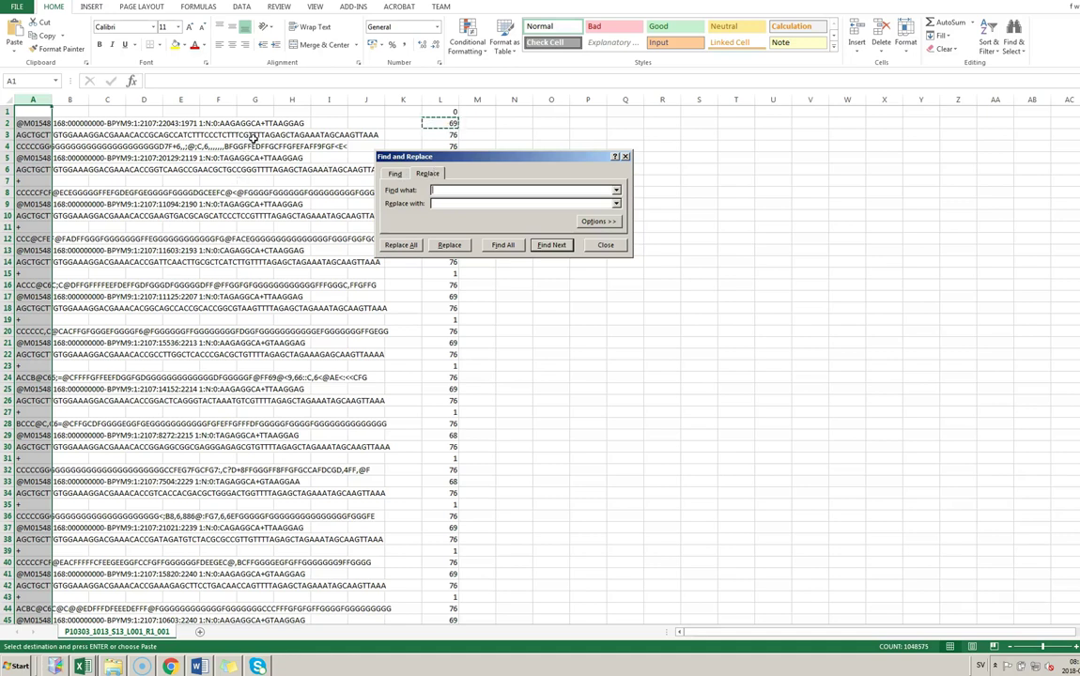
text(gtt)
text(tt)
text(---)
click(402, 246)
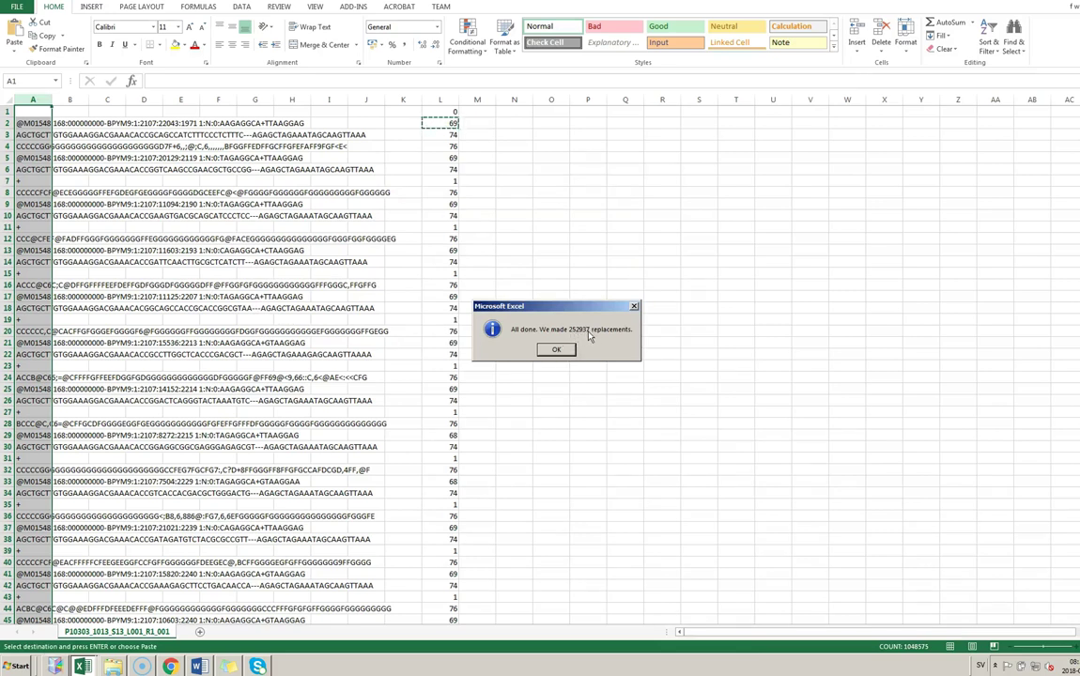
click(557, 349)
click(557, 350)
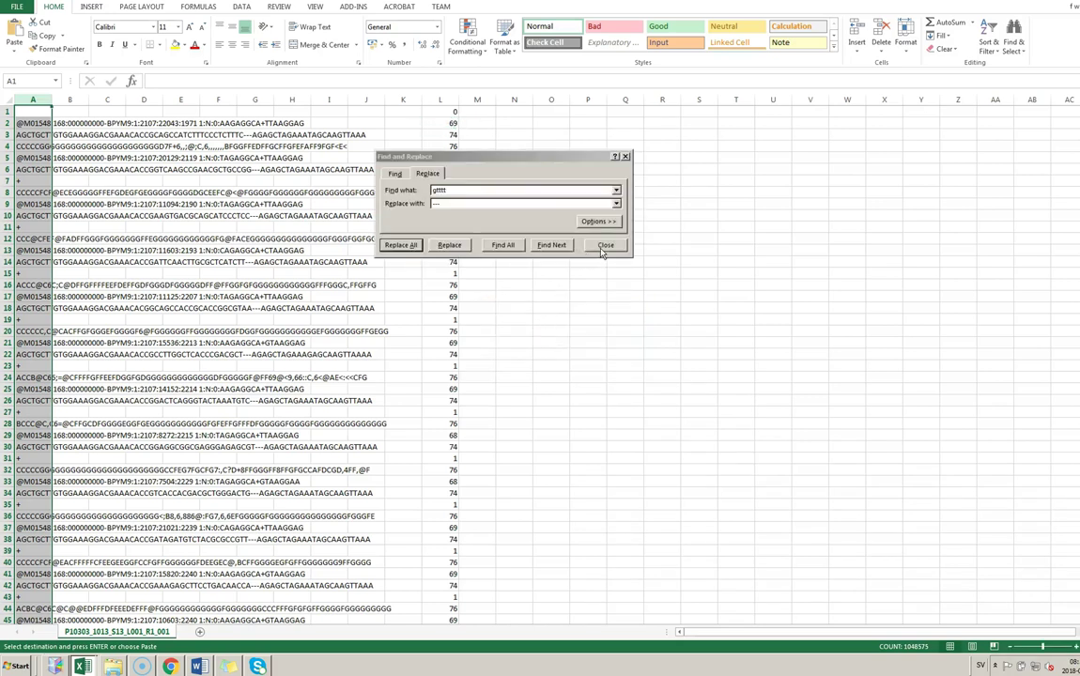
click(606, 245)
click(545, 204)
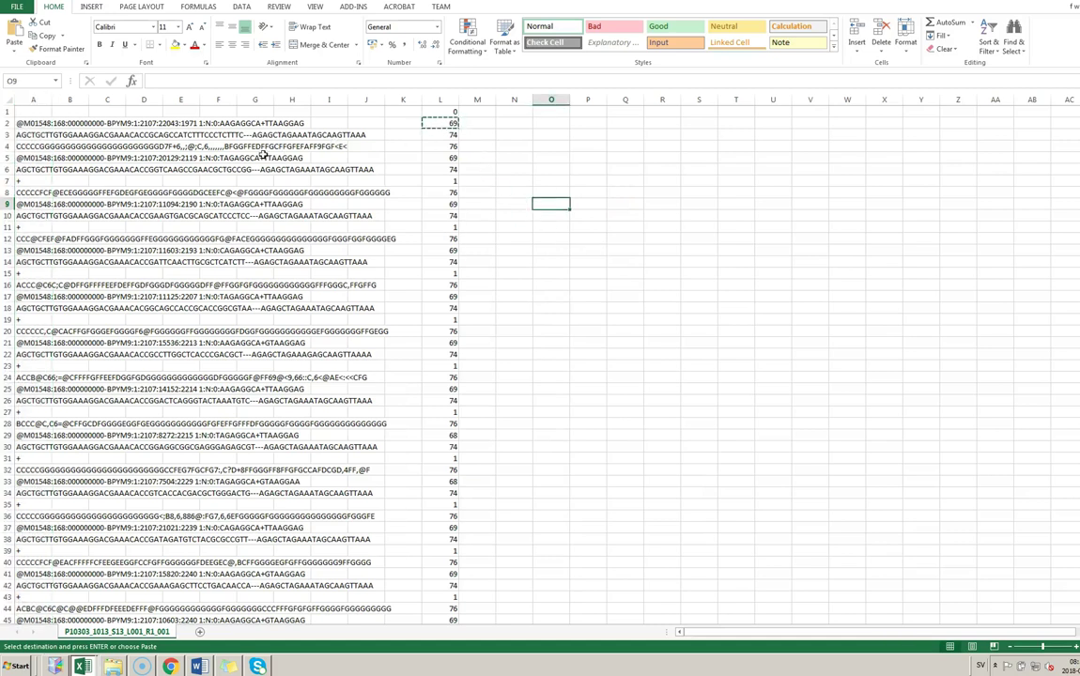
Add filter controls to the first row across columns A to L
click(480, 170)
click(442, 170)
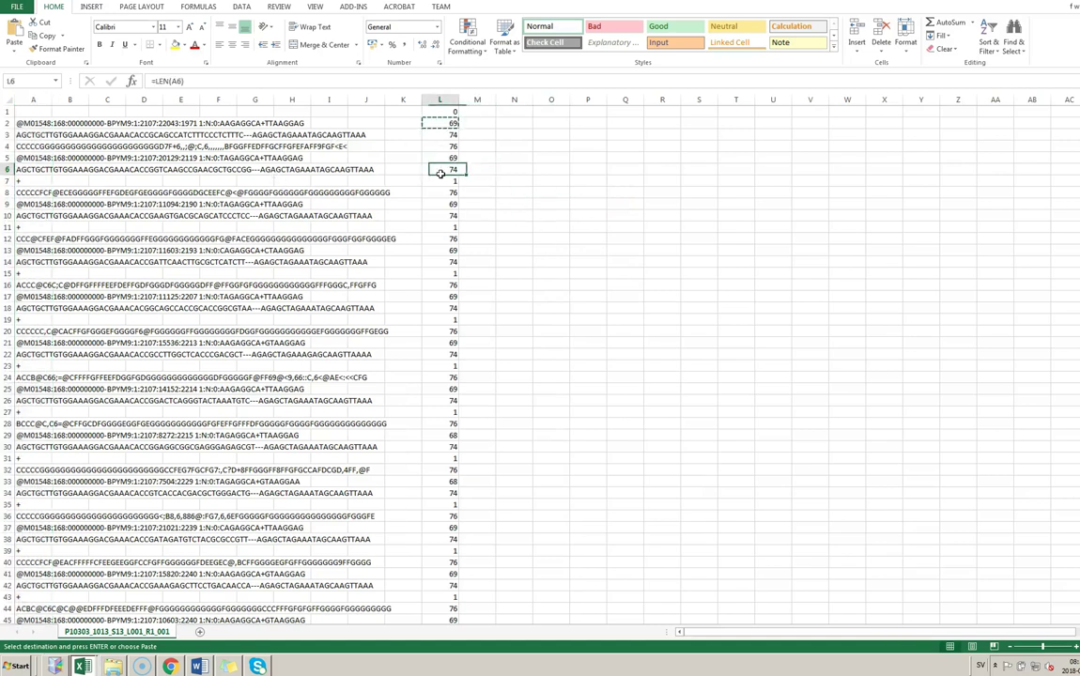
drag(443, 115, 29, 112)
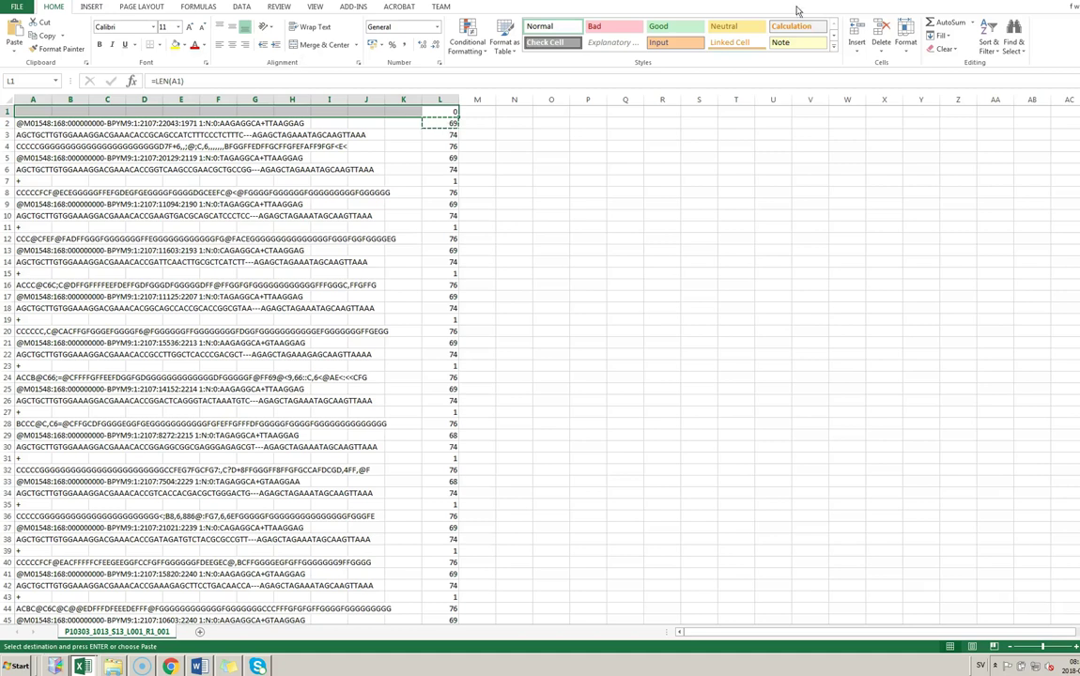
click(996, 44)
click(1003, 108)
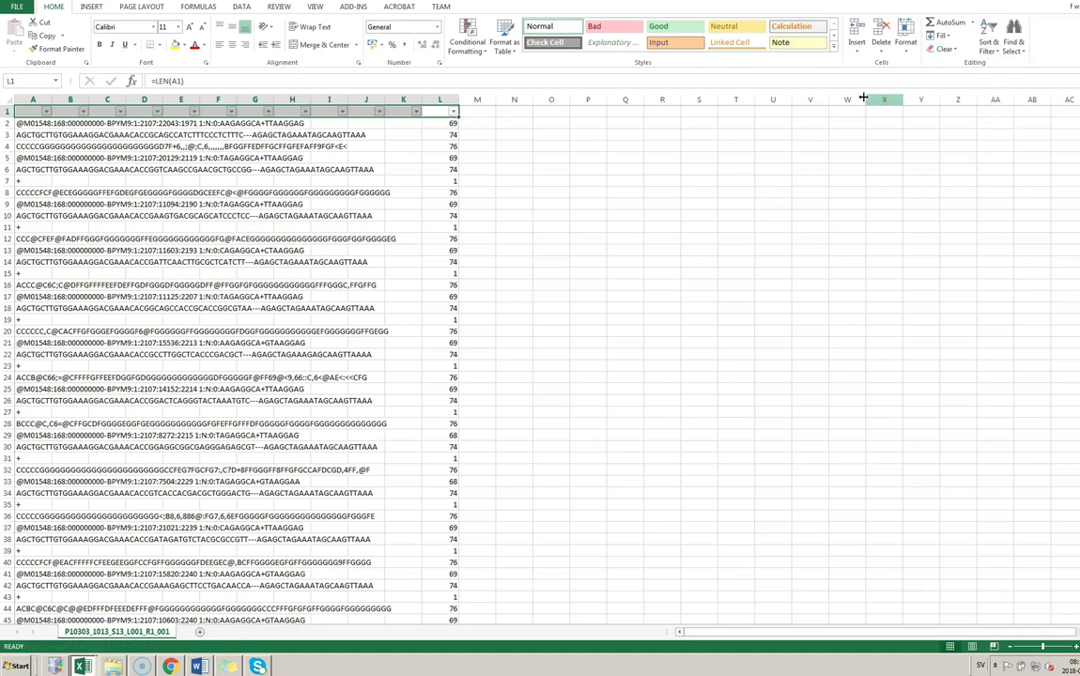
click(550, 134)
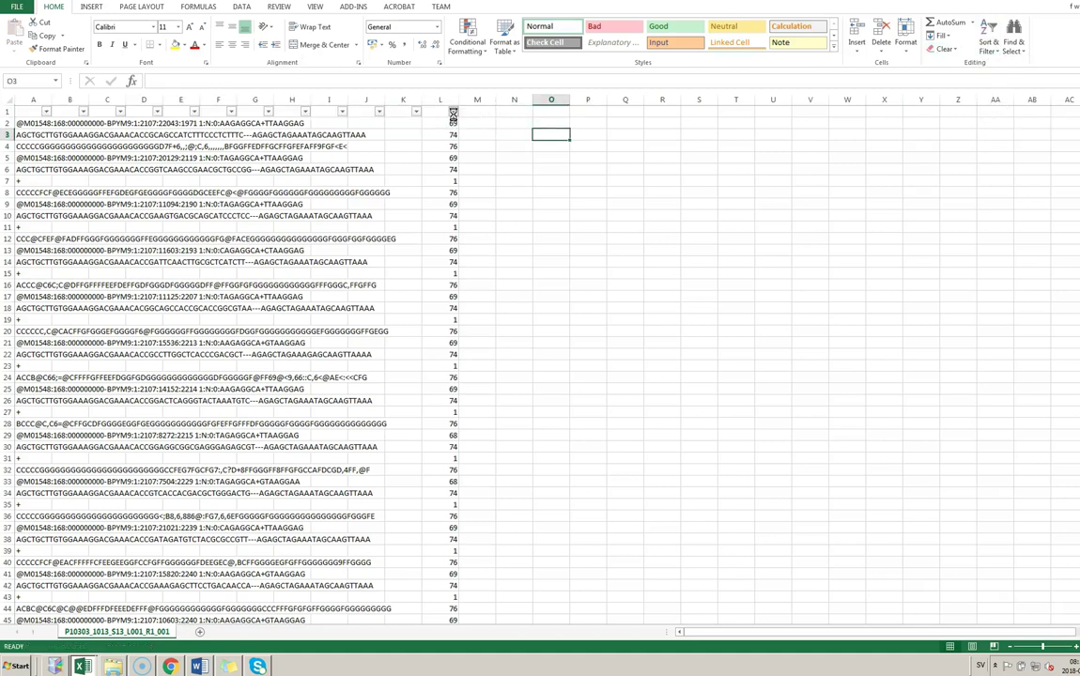
Filter column L to show only the rows whose length is 74
click(452, 112)
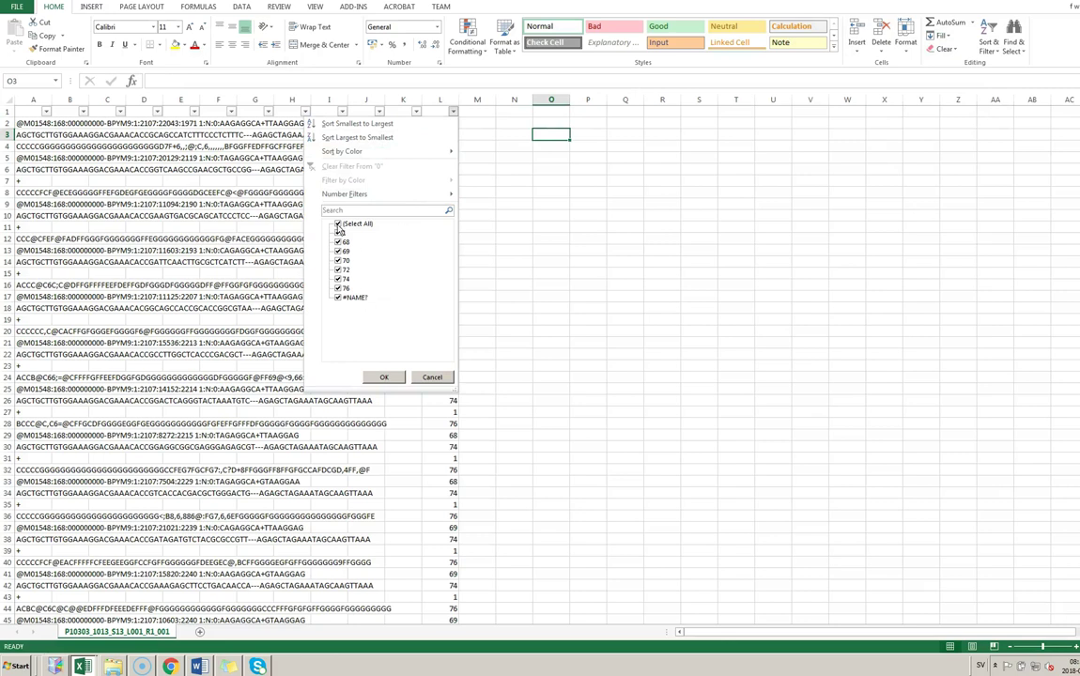
click(338, 223)
click(337, 279)
click(383, 377)
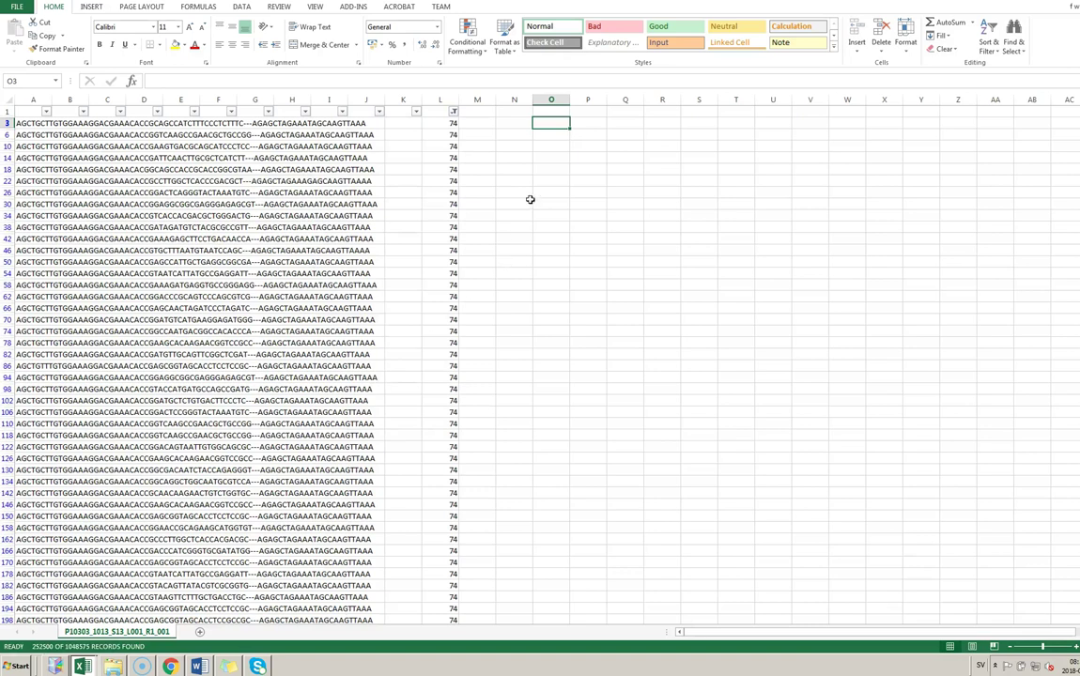
Copy the filtered rows across all columns and paste them as values at A1 of a new sheet
click(33, 108)
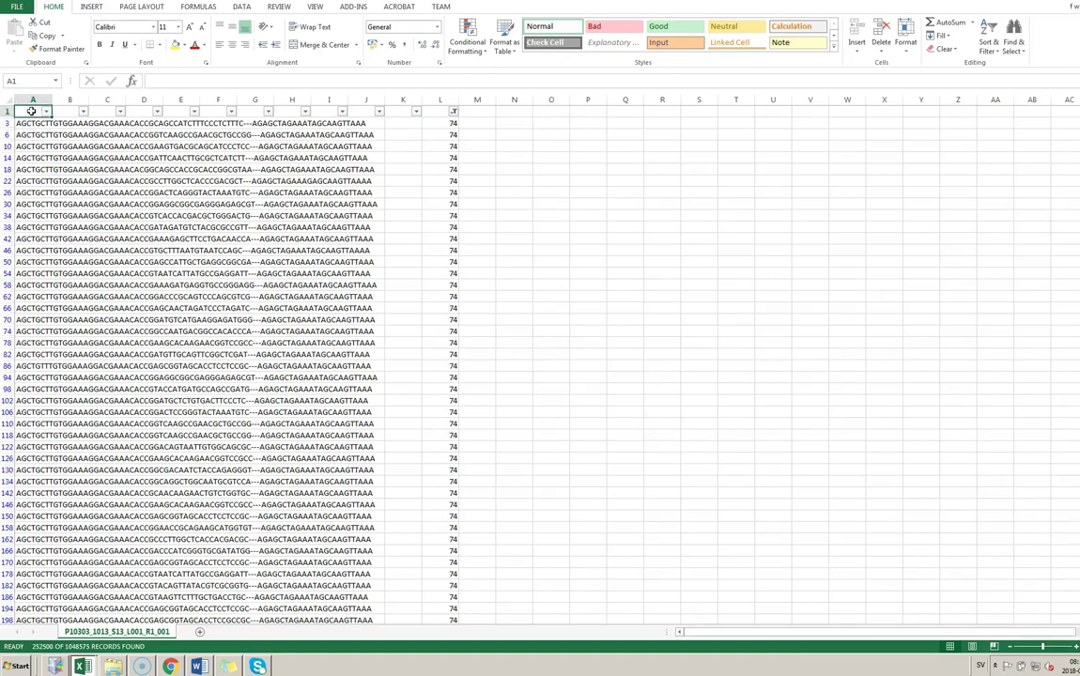
click(31, 99)
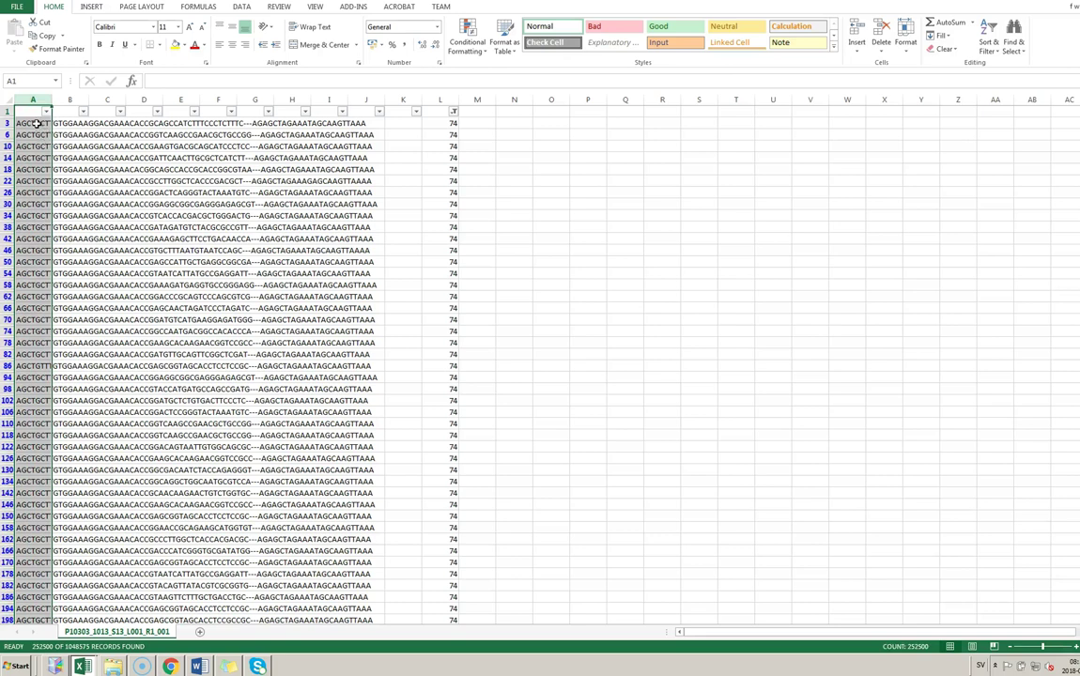
click(36, 123)
key(ctrl+shift+Down)
key(ctrl+shift+Right)
key(ctrl+shift+Right)
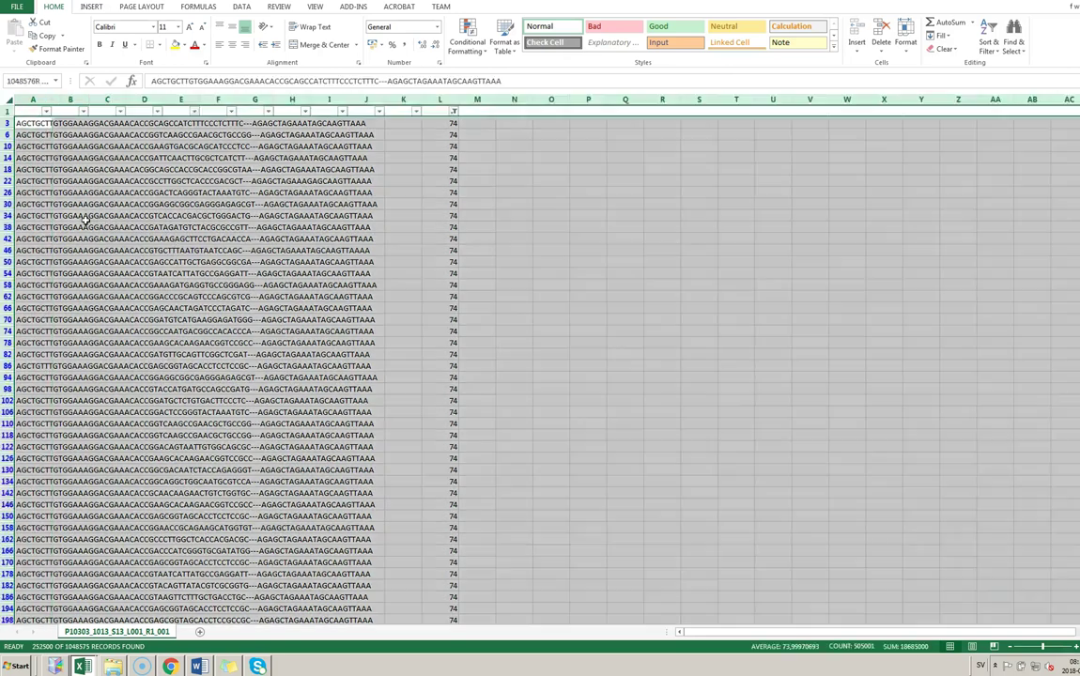
right_click(150, 187)
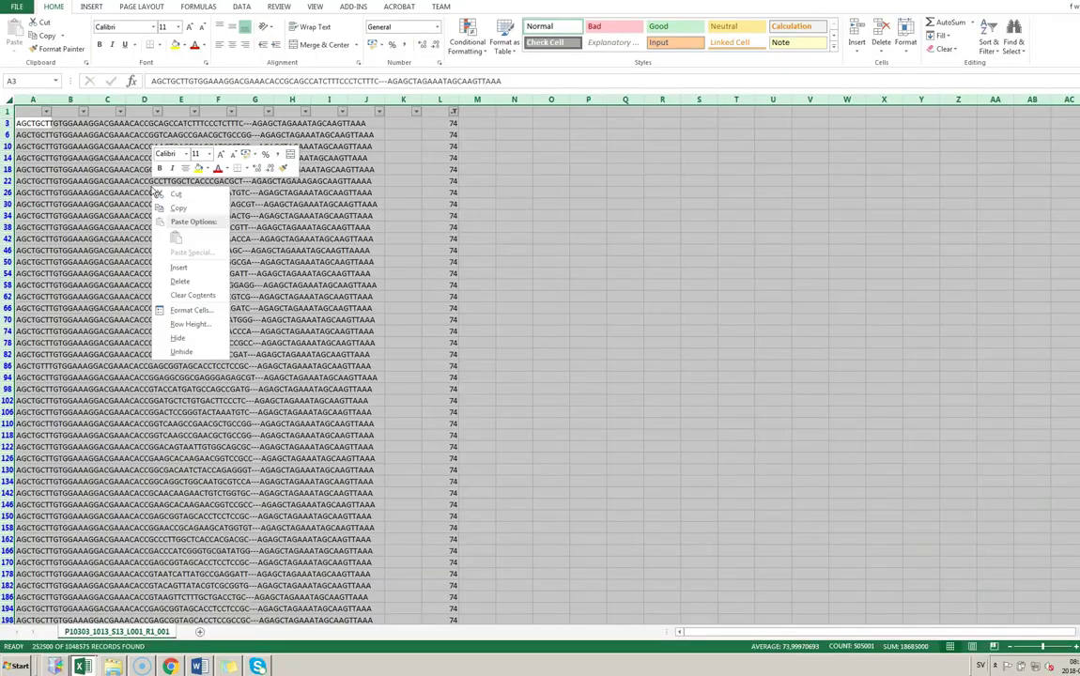
click(175, 208)
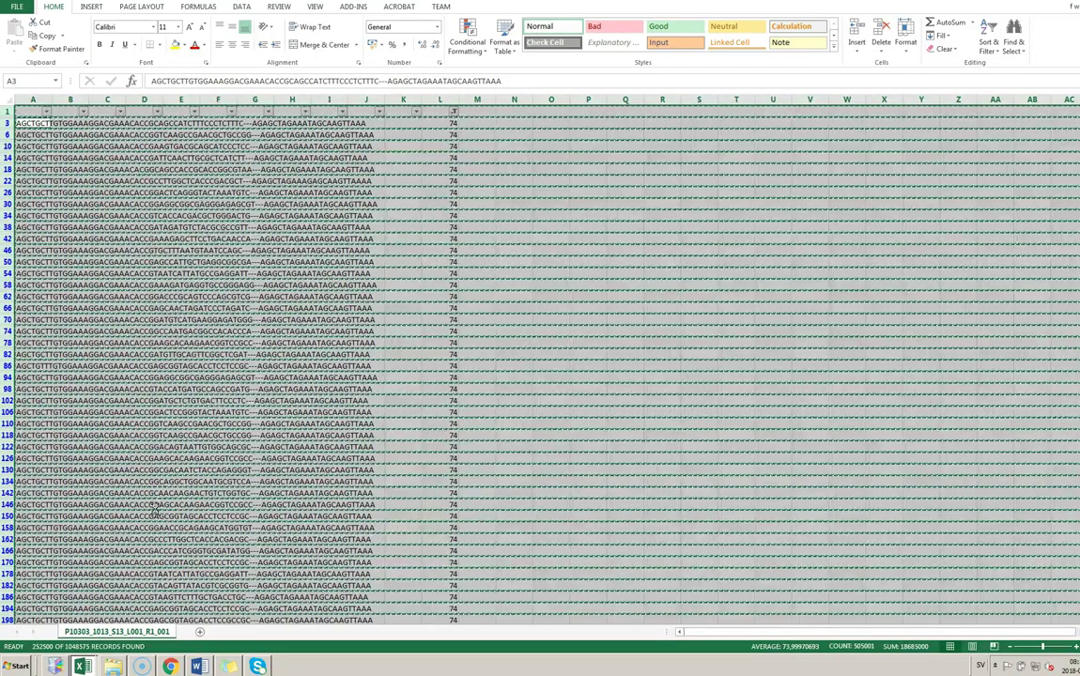
click(200, 634)
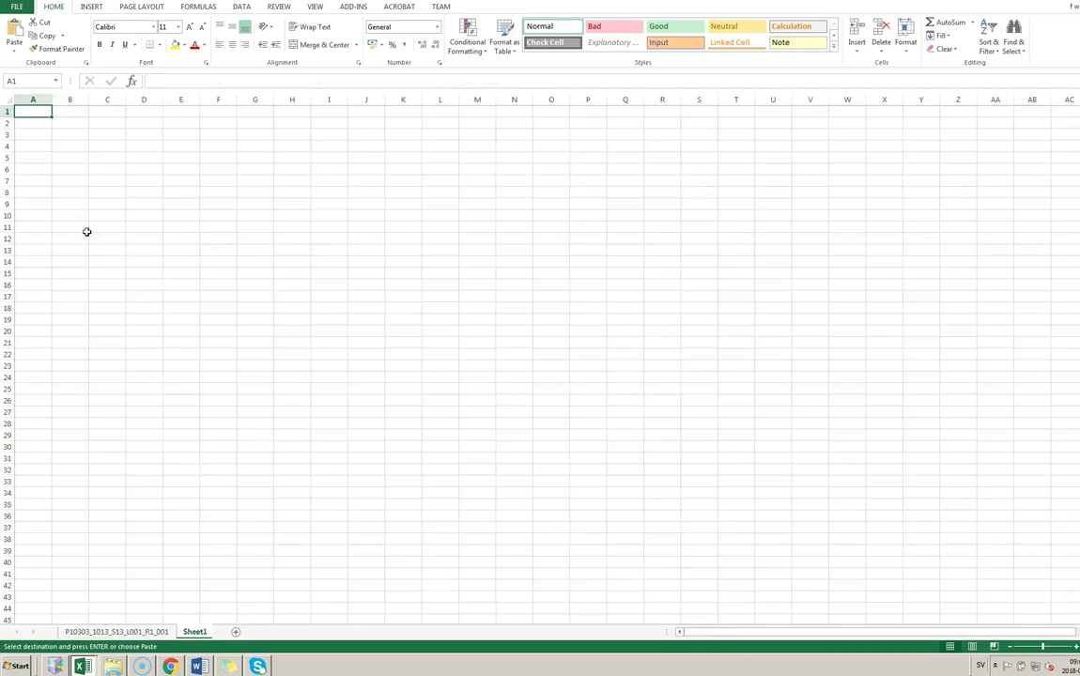
right_click(38, 111)
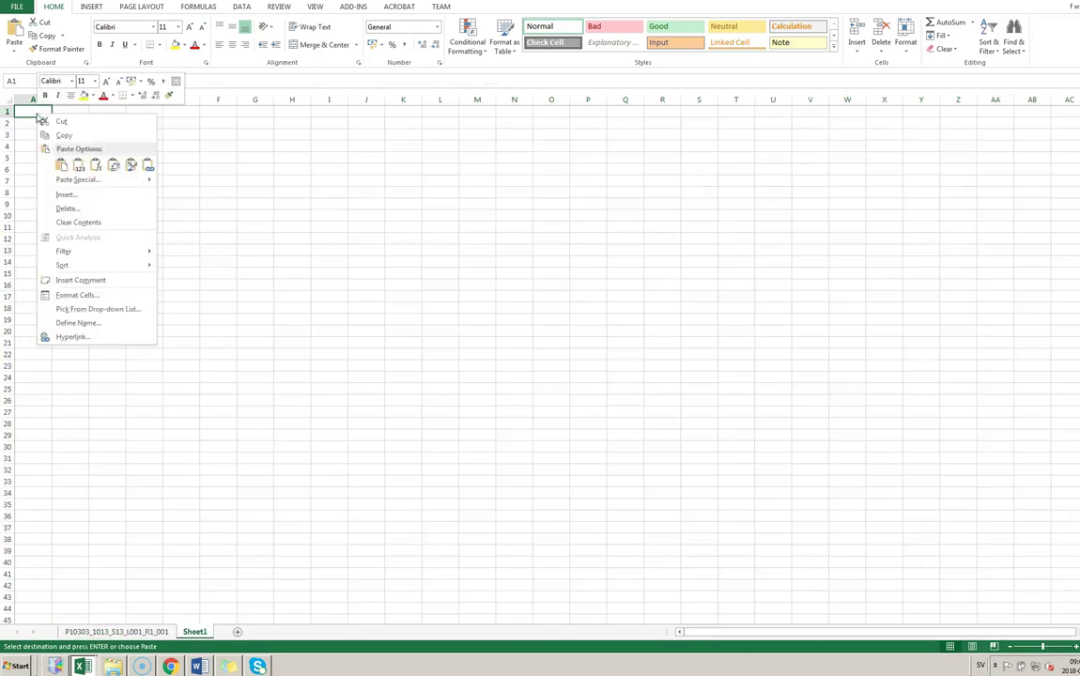
click(80, 168)
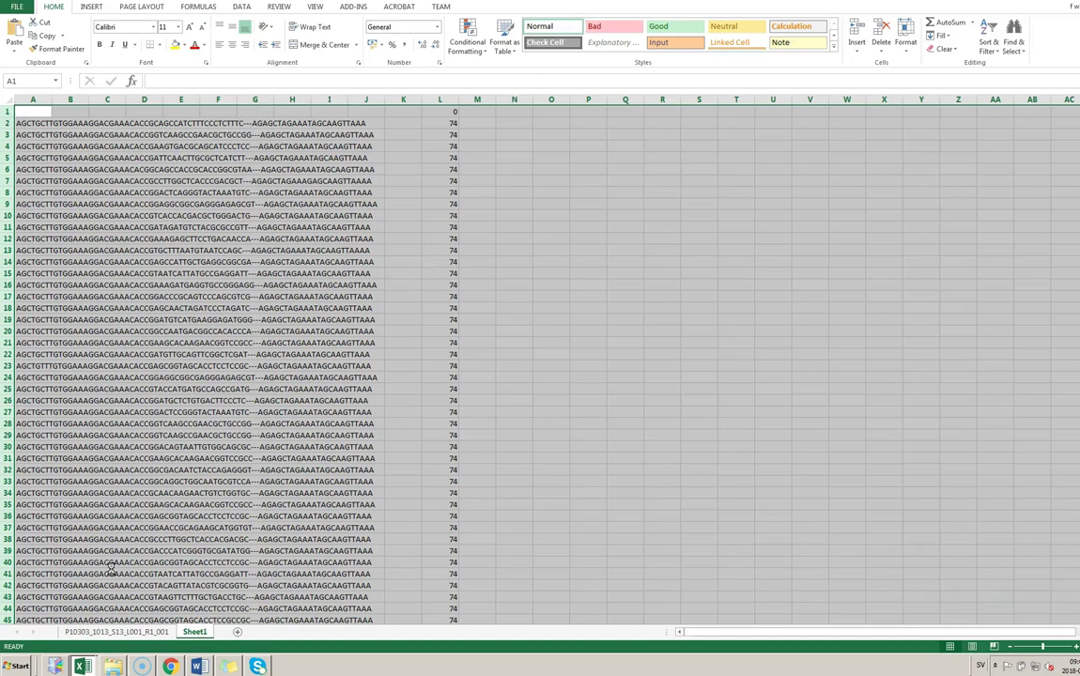
Switch to the HPRT workbook and examine the guide names and sequences in A2:B113 of the HPRT sheet, as well as Sheet1
click(81, 667)
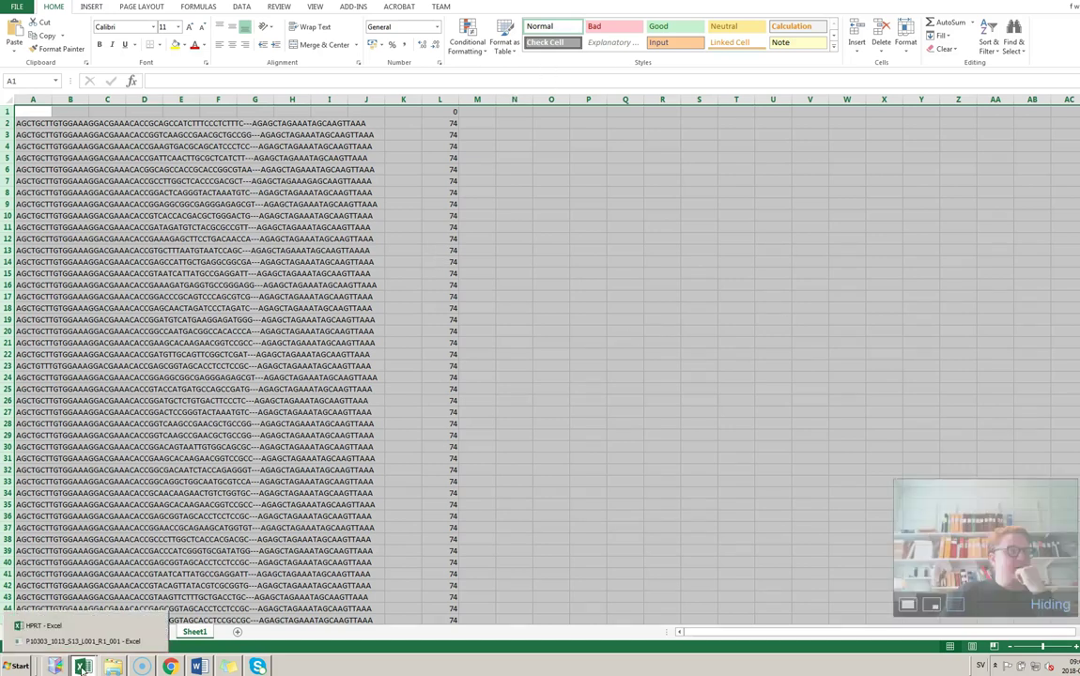
click(49, 626)
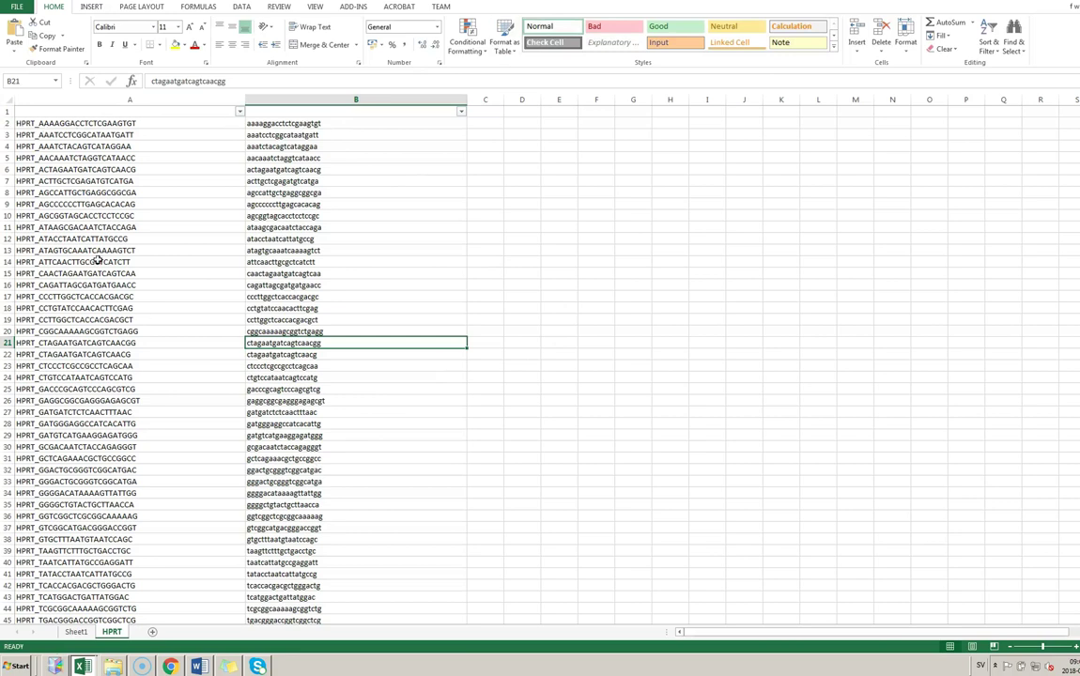
drag(21, 123, 247, 436)
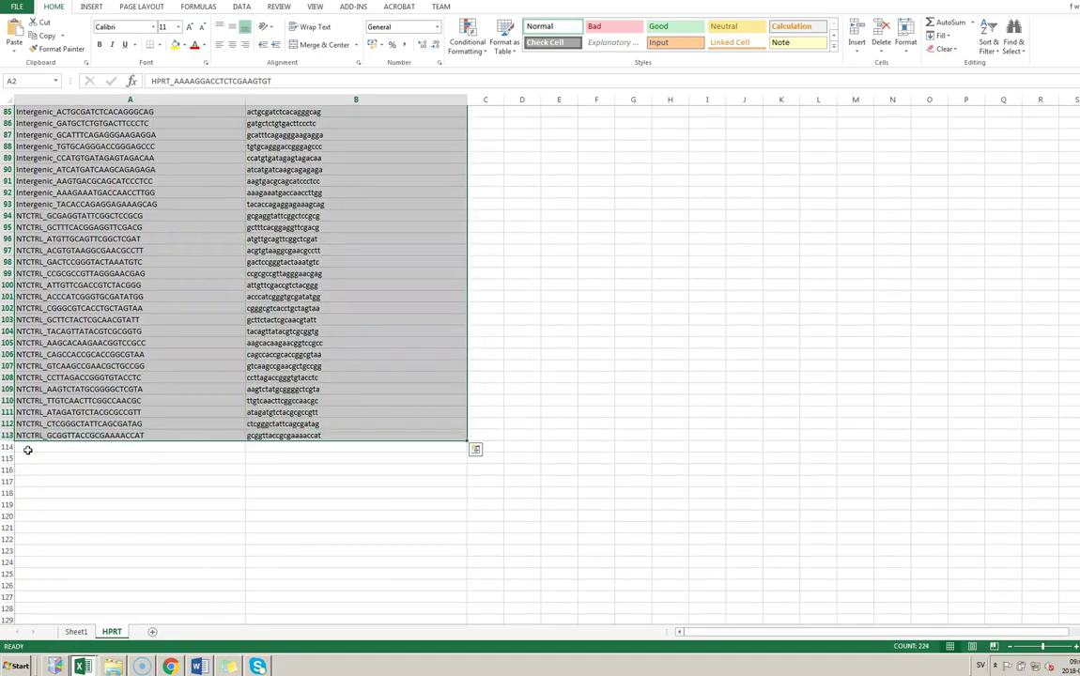
scroll(197, 434, up, 20)
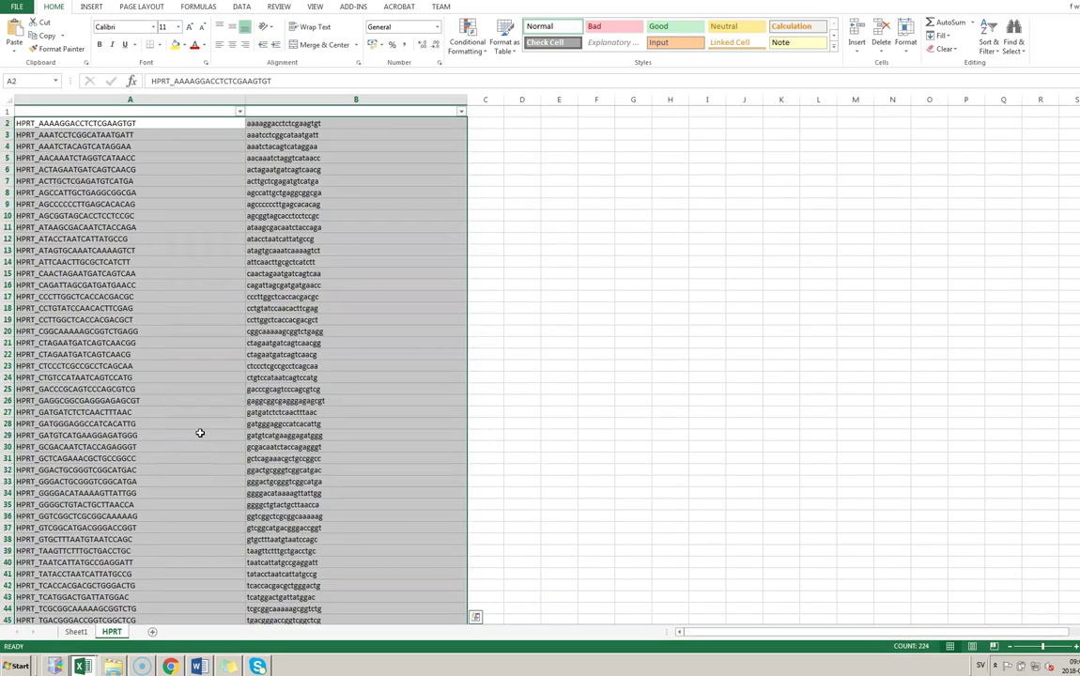
click(76, 632)
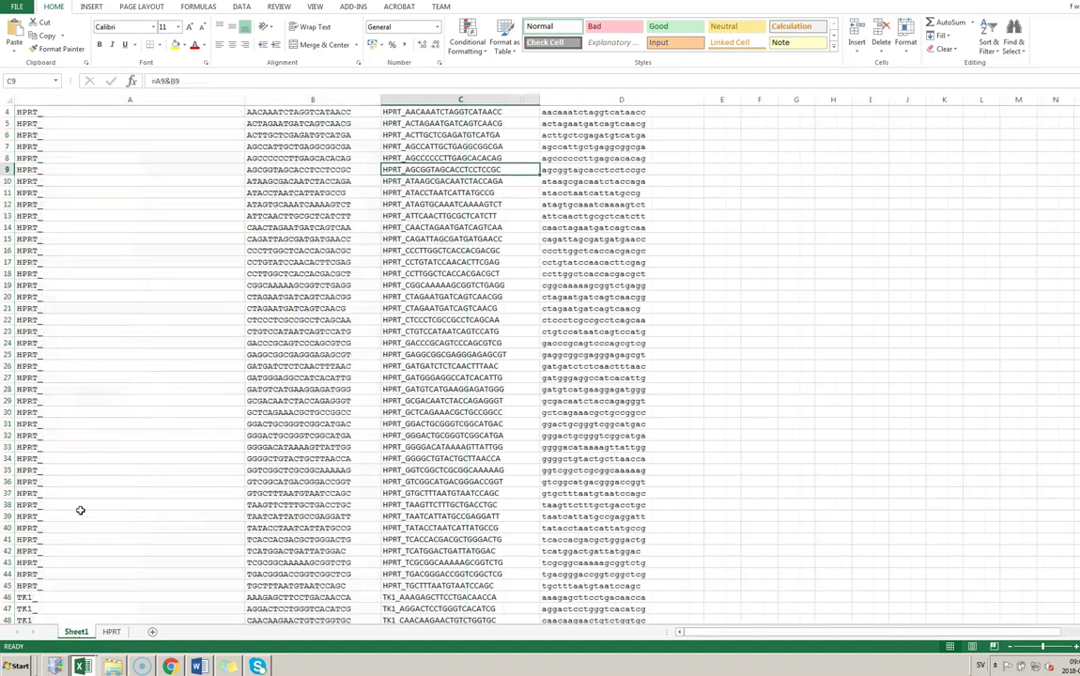
click(111, 632)
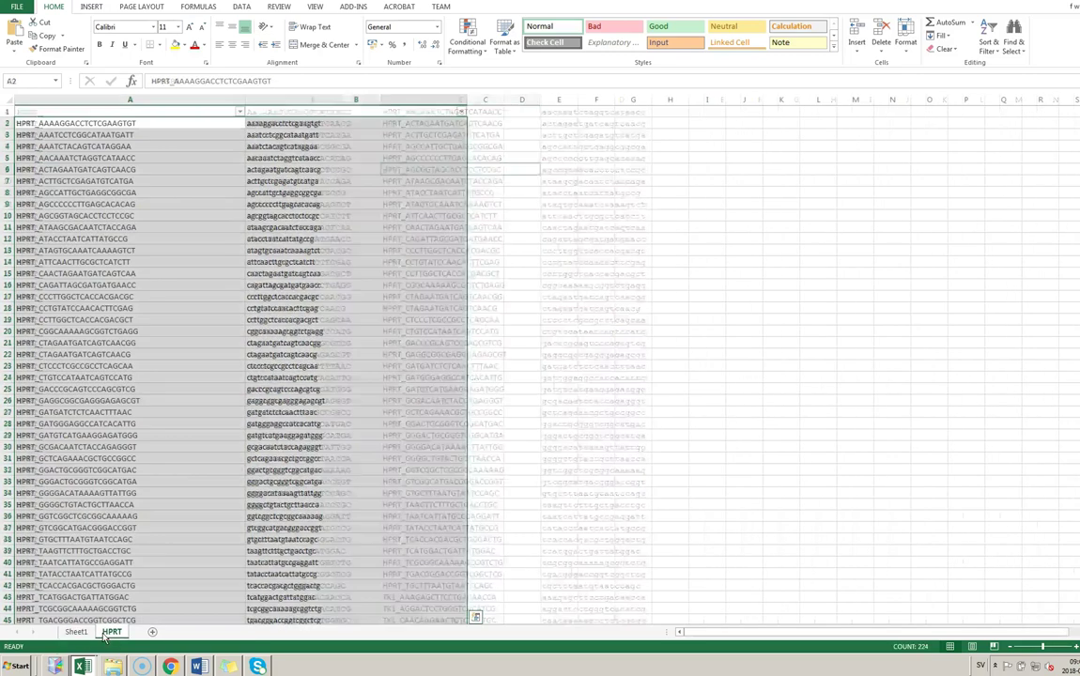
Return to the P10303_1013_S13_L001_R1_001 workbook and clear the length values from column L of Sheet1
mouse_move(91, 667)
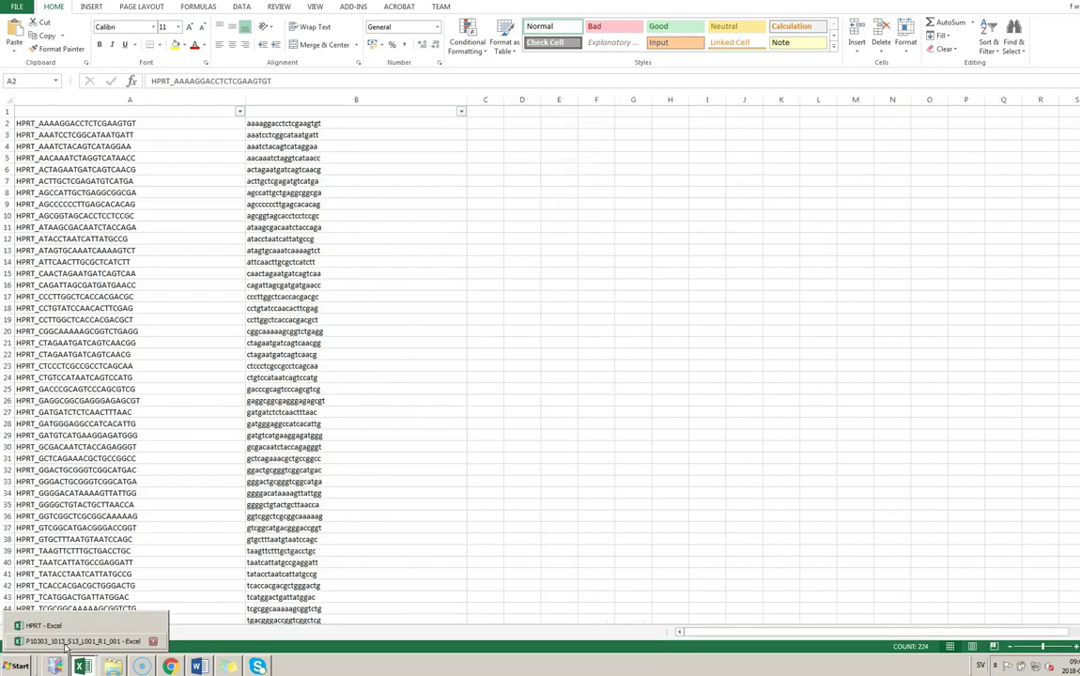
click(98, 638)
click(350, 267)
scroll(373, 291, up, 5)
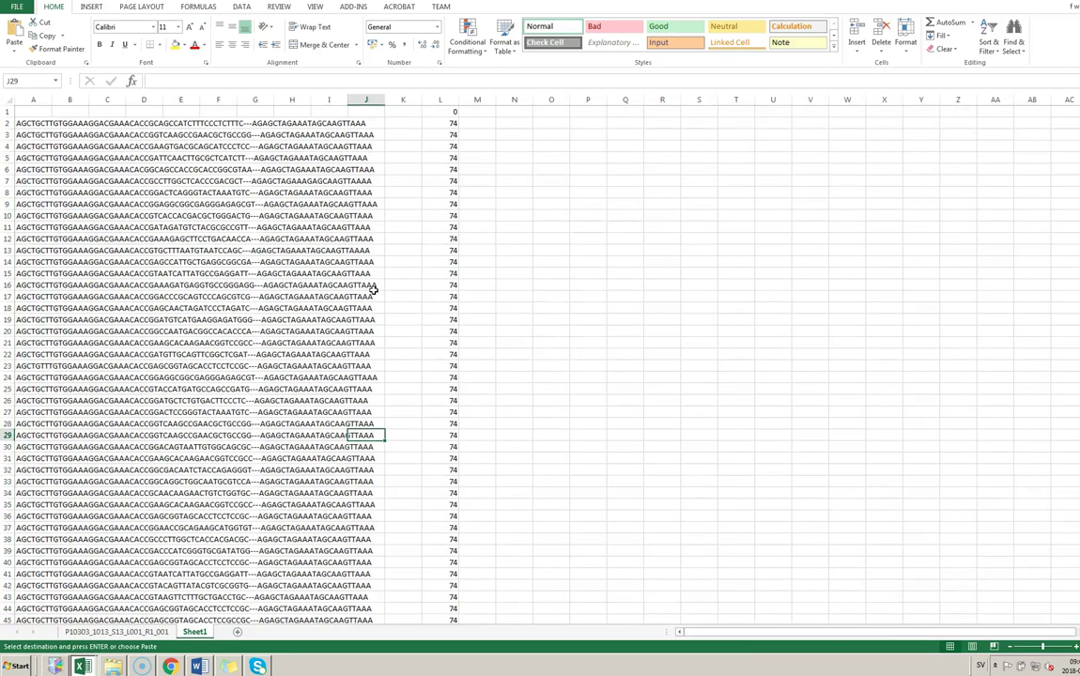
click(441, 99)
key(Delete)
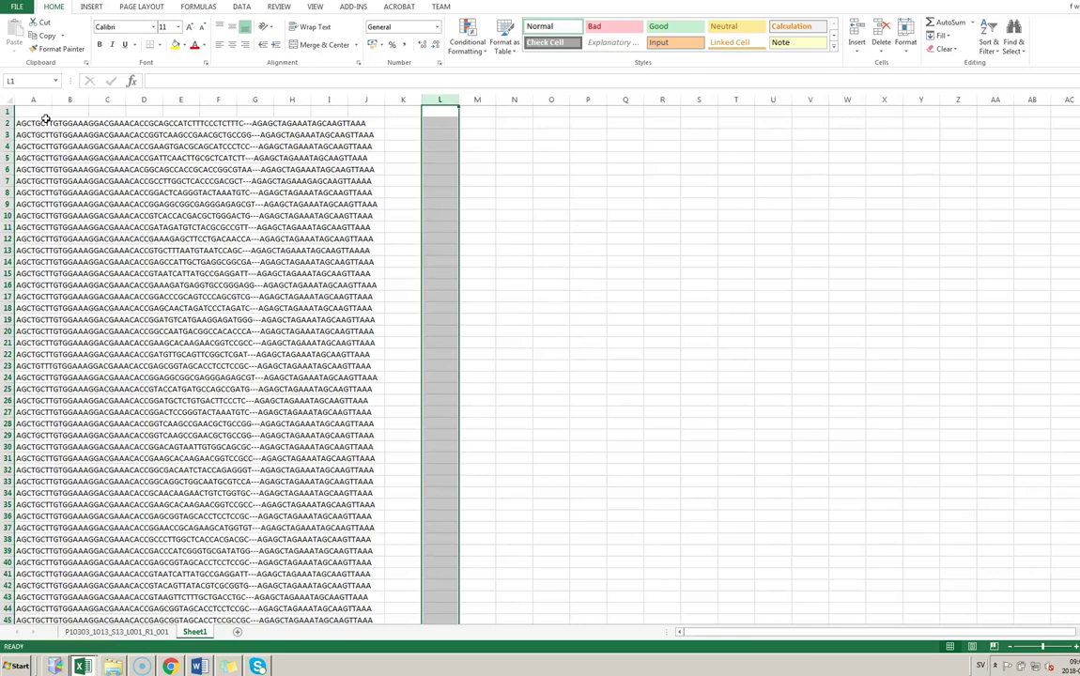
Examine how far the reads in column A of Sheet1 extend, checking the last rows before returning to the start
click(45, 120)
click(27, 111)
key(ctrl+shift+Down)
key(ctrl+shift+Down)
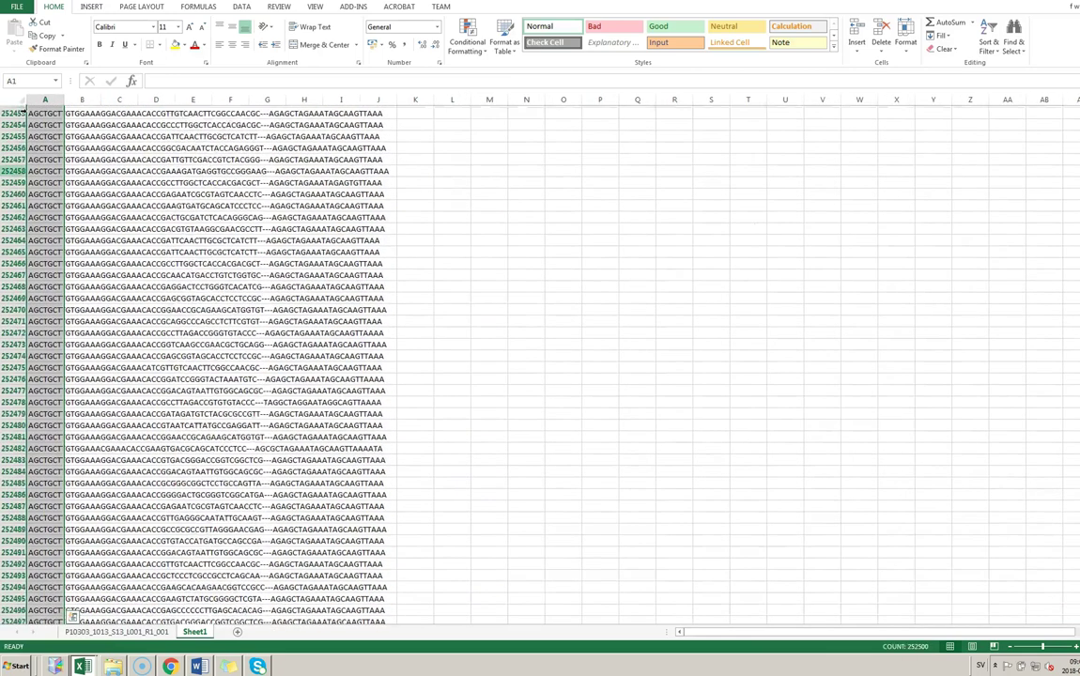
click(119, 135)
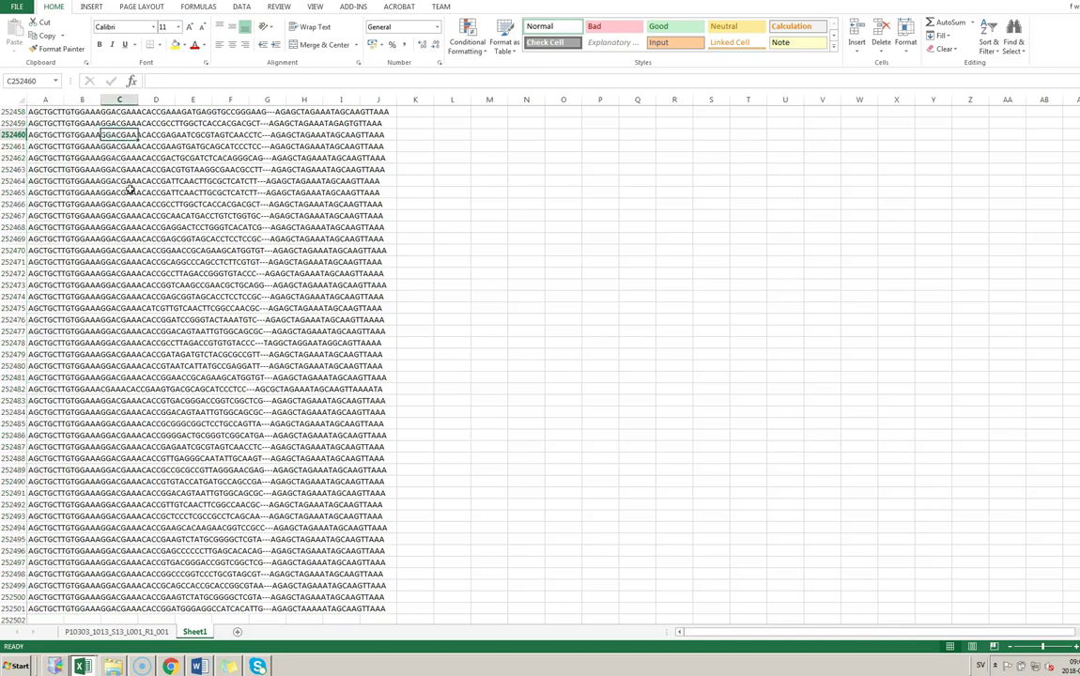
scroll(85, 277, up, 20)
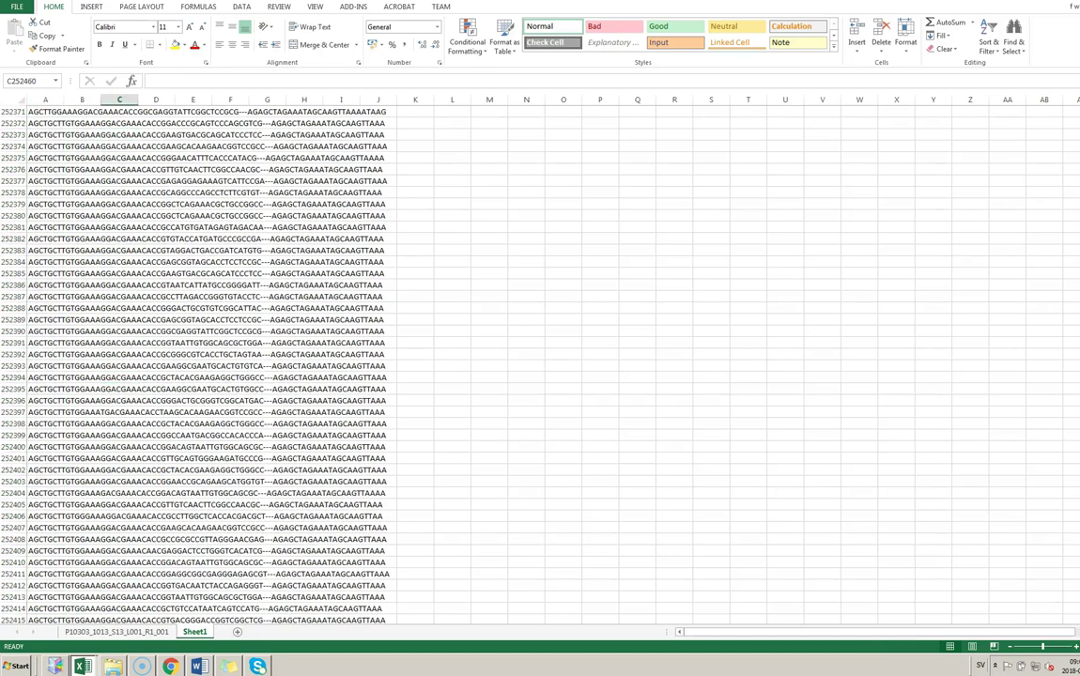
scroll(541, 366, up, 20)
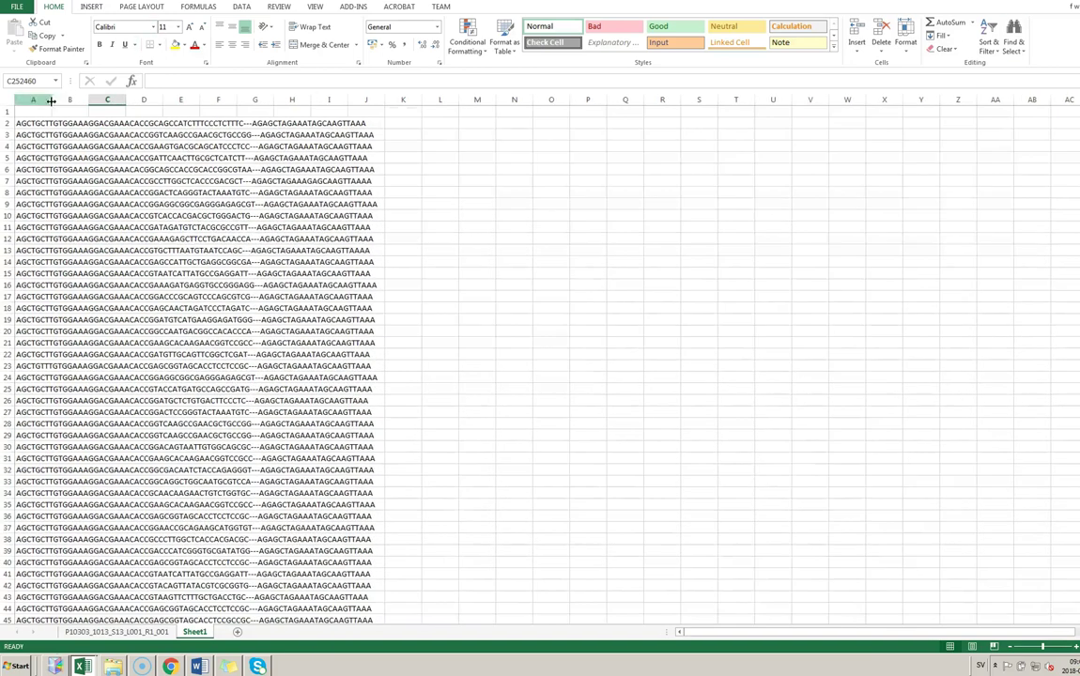
Set the font of the entire Sheet1 to Courier New and check how the reads line up
click(7, 98)
click(128, 28)
text(Courier)
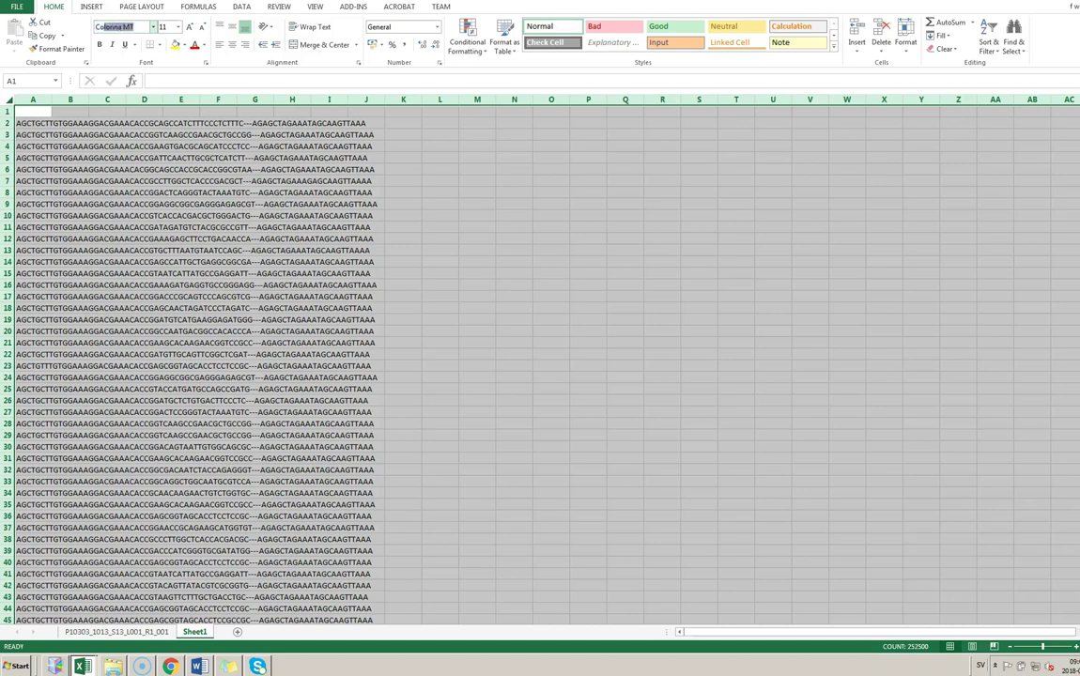
key(Return)
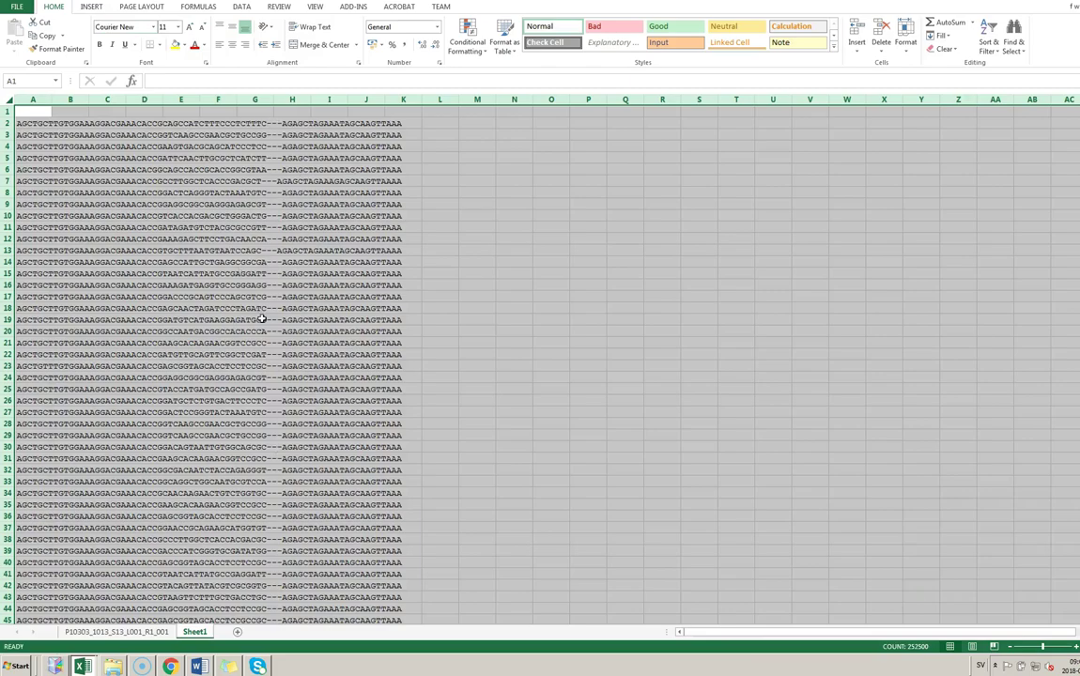
scroll(262, 319, down, 20)
scroll(264, 399, down, 17)
scroll(264, 399, up, 20)
Replace every "caccg" in column A of Sheet1 with "---" and check how the reads are marked, including row 6
click(414, 274)
click(32, 99)
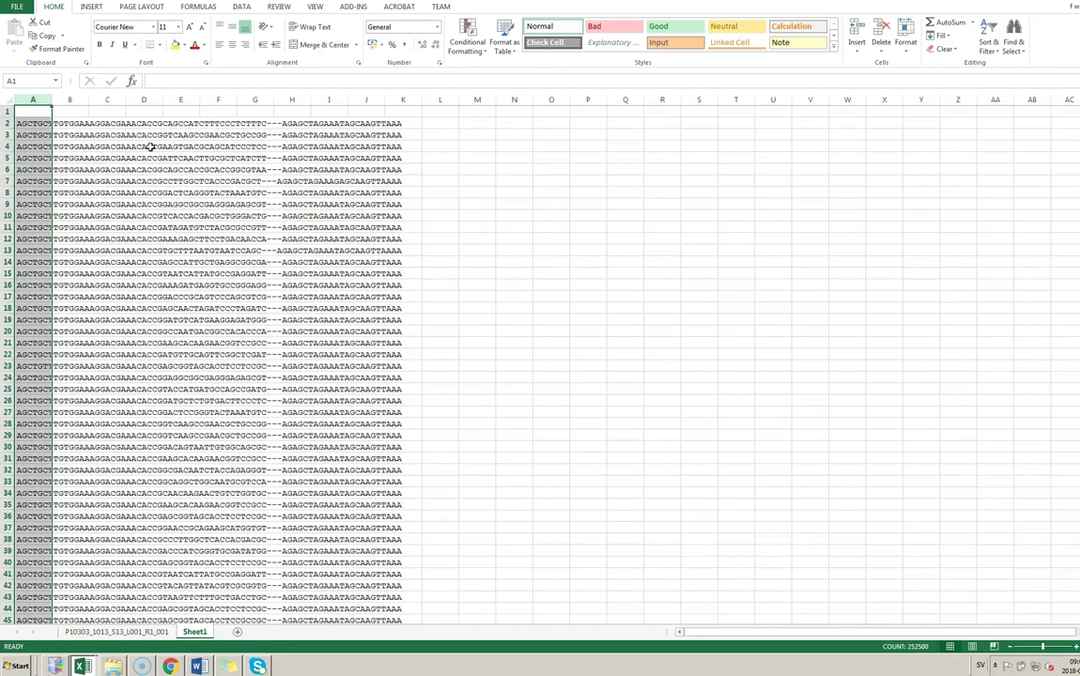
key(ctrl+h)
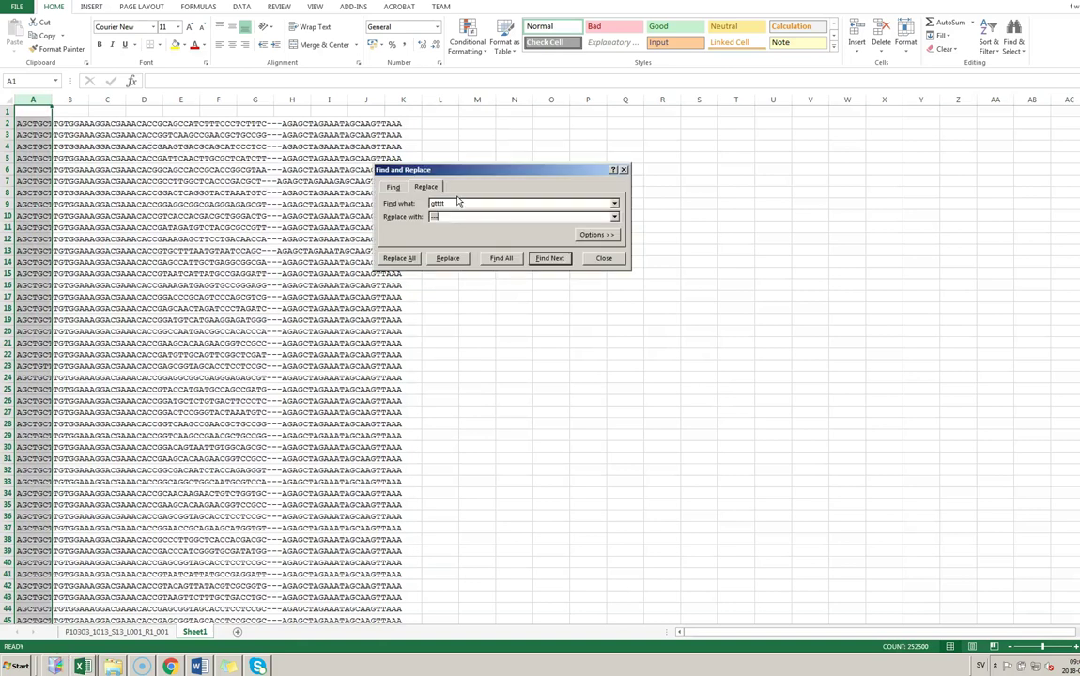
key(shift+Tab)
text(caccg)
click(399, 258)
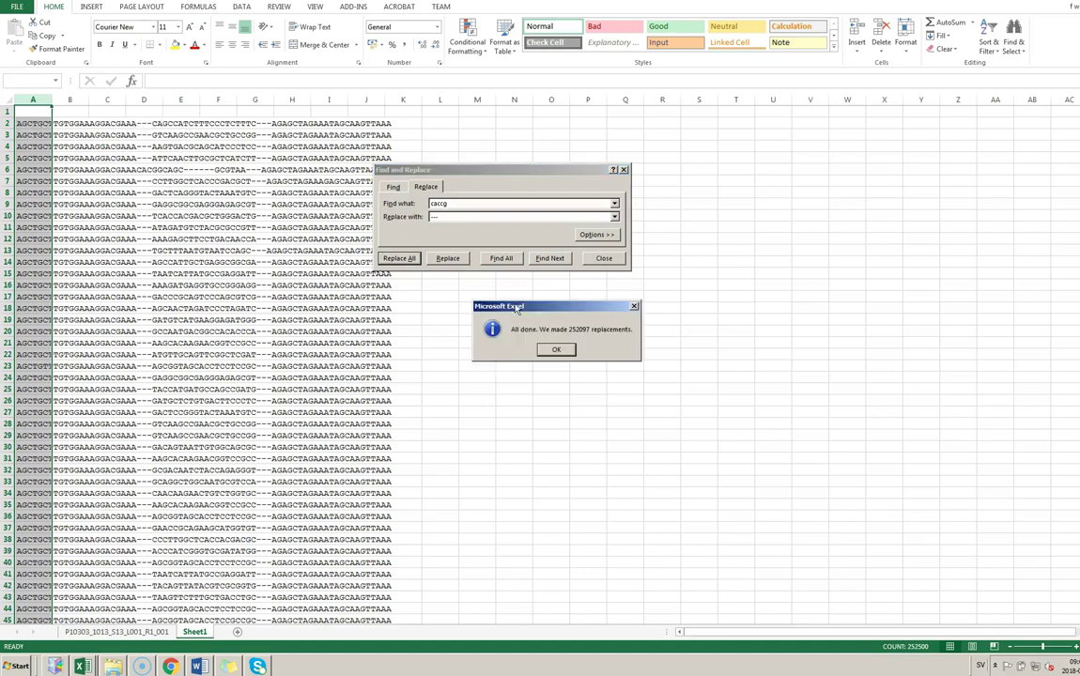
click(554, 350)
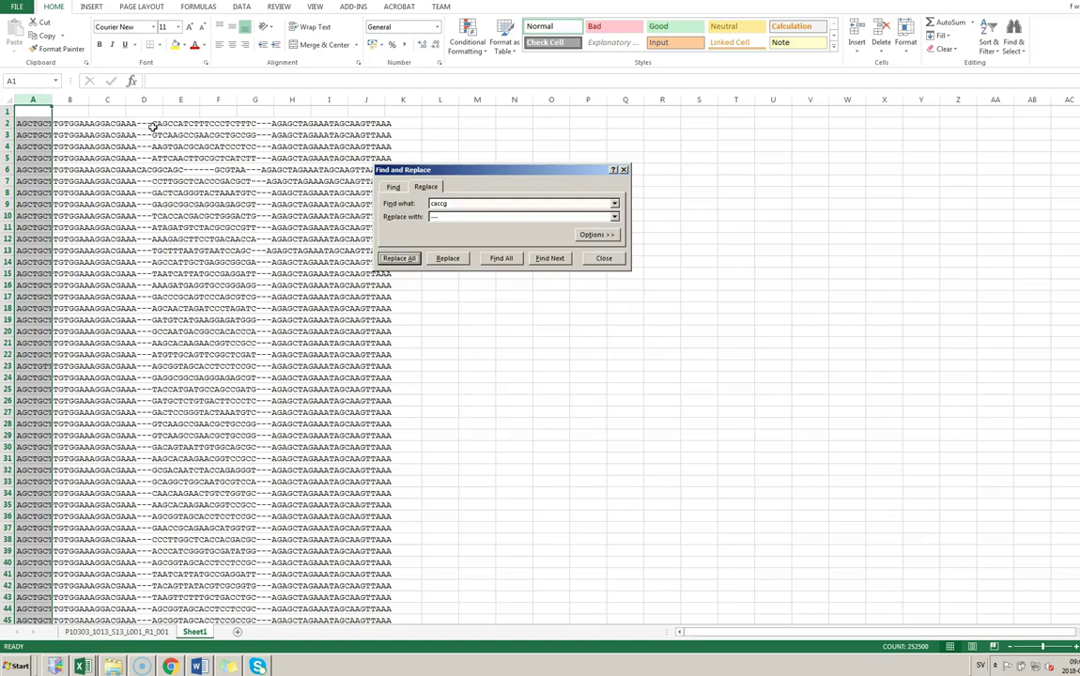
click(624, 172)
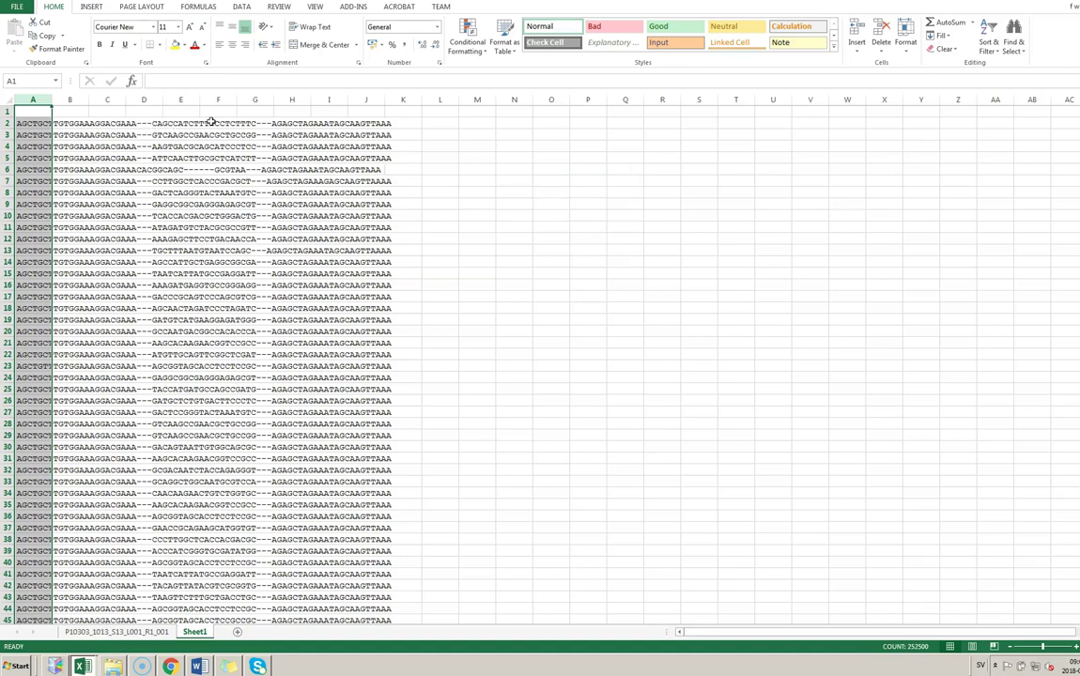
click(214, 169)
click(188, 170)
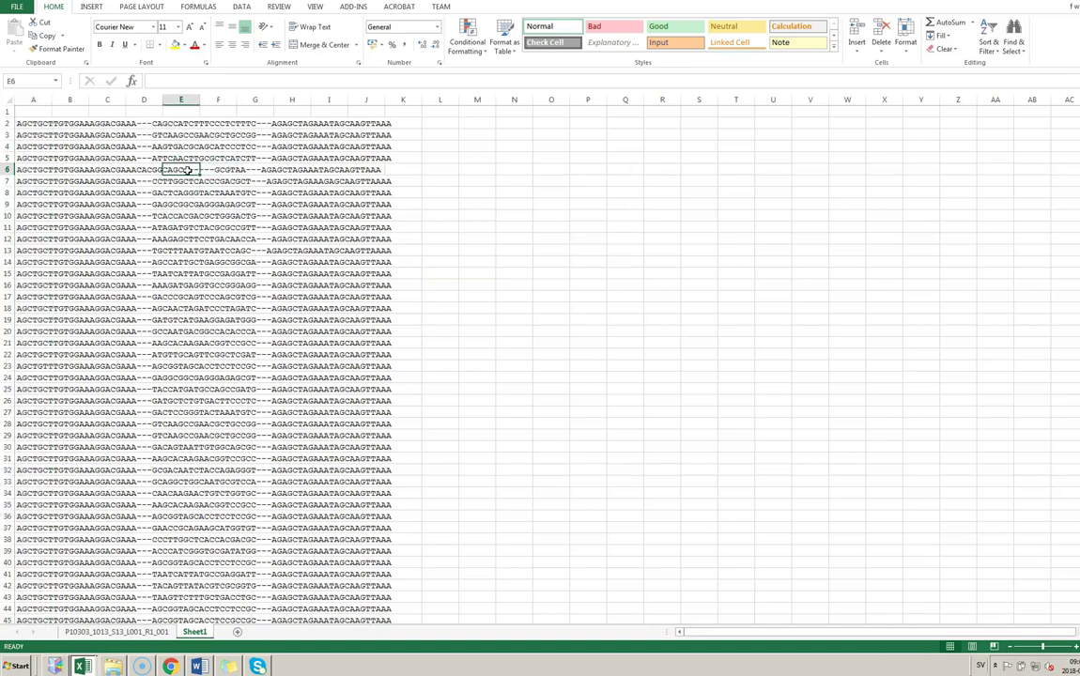
click(219, 173)
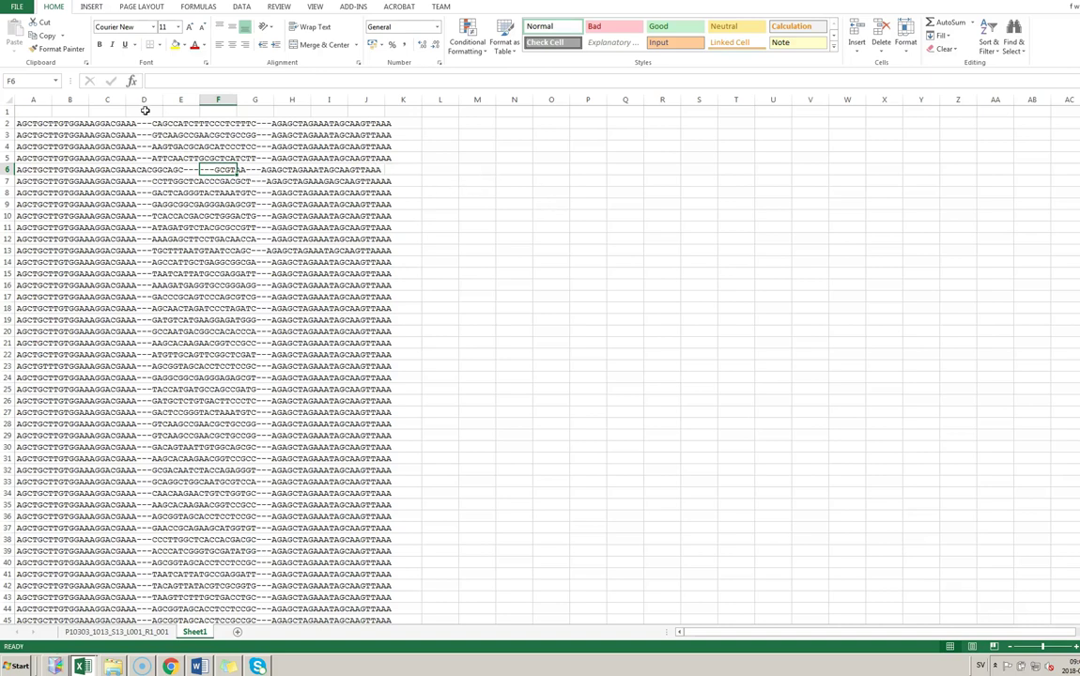
click(142, 158)
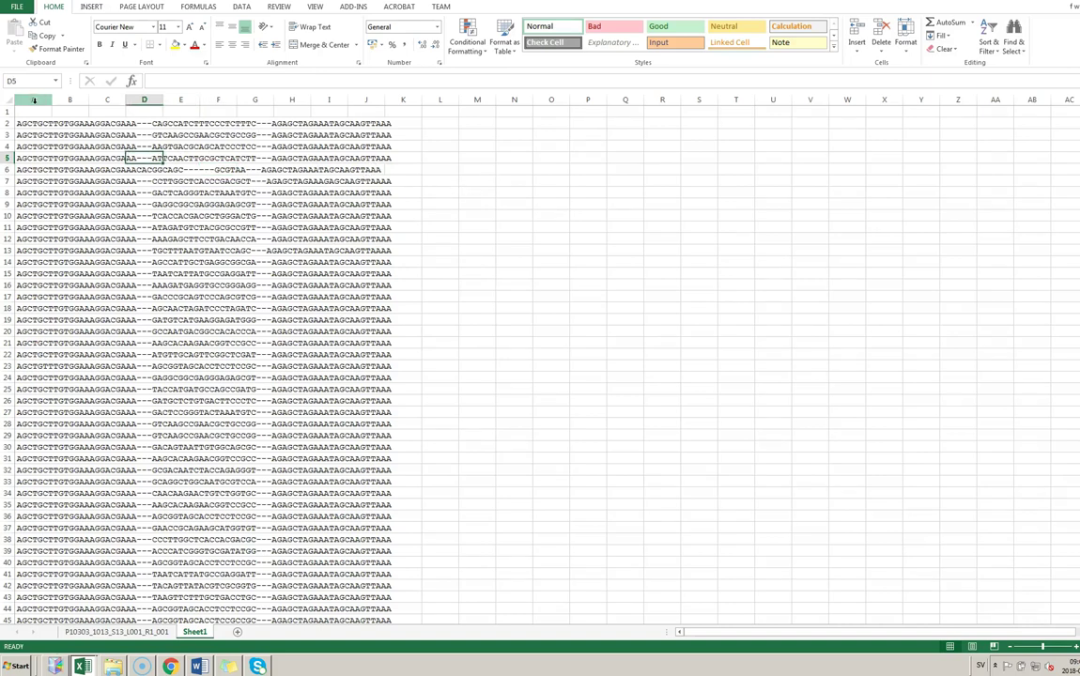
scroll(247, 379, down, 2)
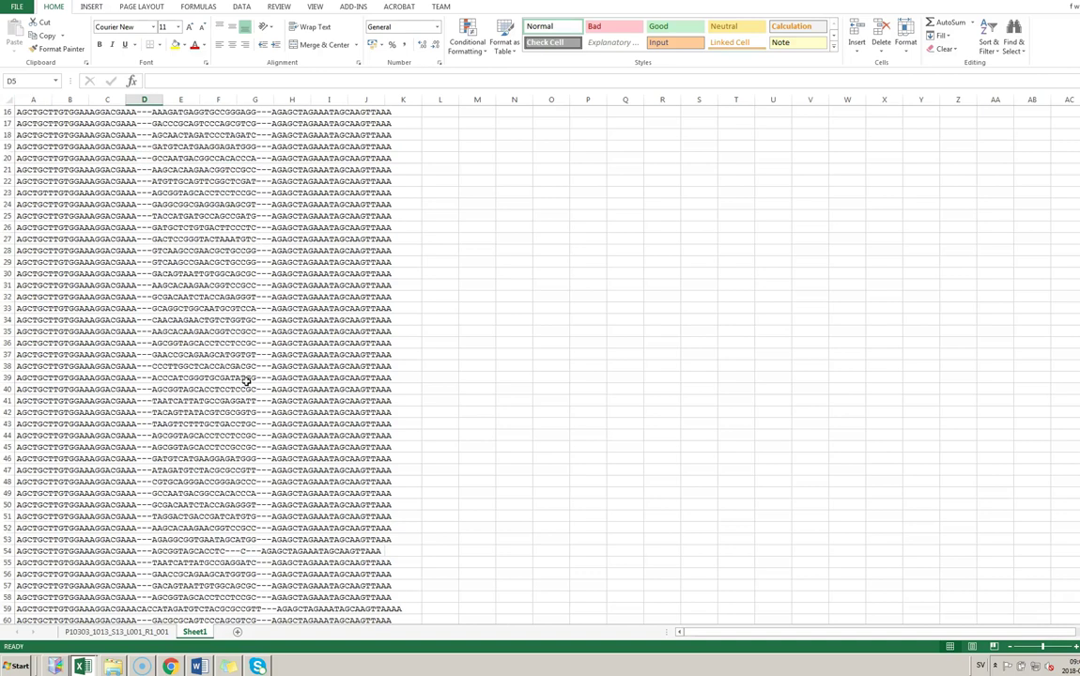
Split column A into separate columns with Text to Columns, as delimited data with tab and "-" as delimiters
key(ctrl+Home)
key(ctrl+space)
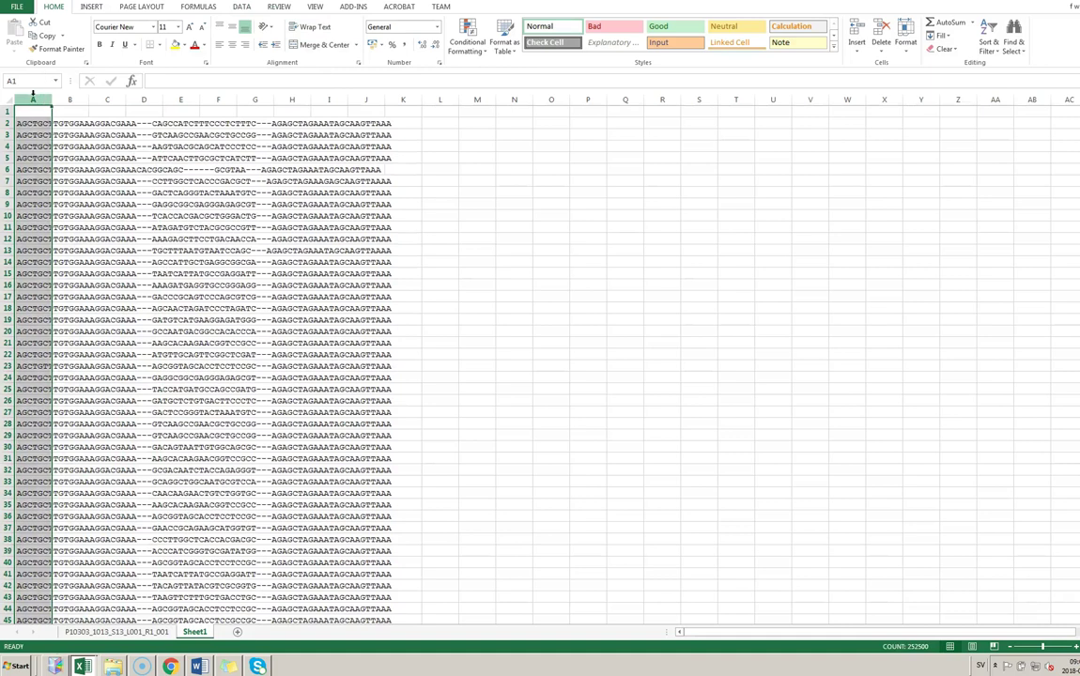
click(243, 7)
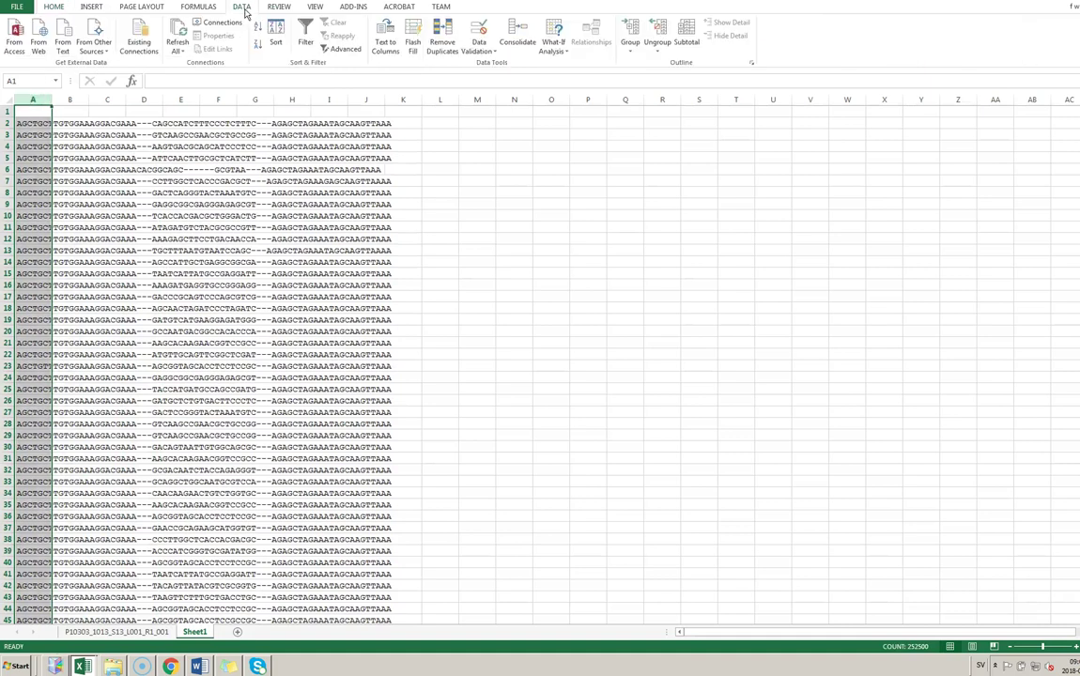
click(390, 36)
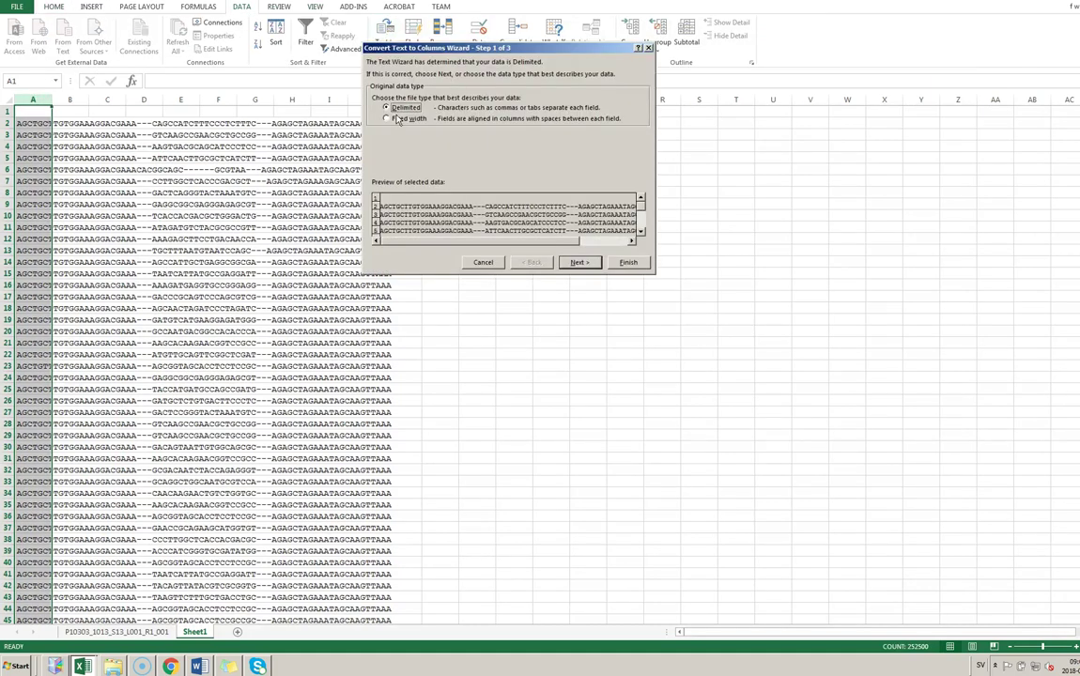
click(580, 263)
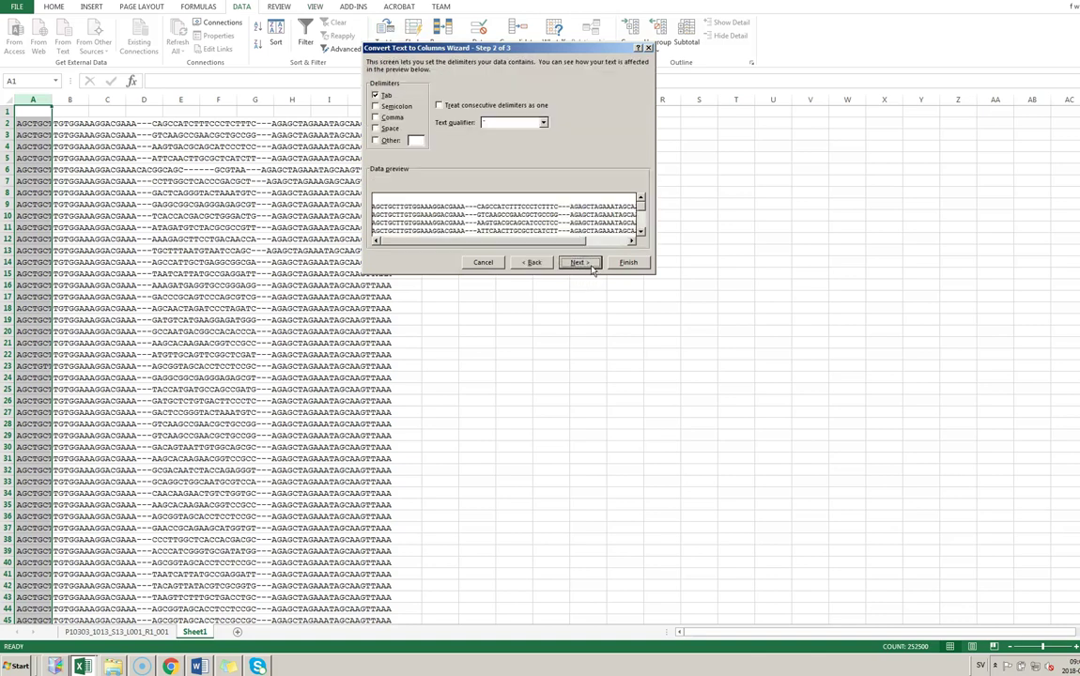
click(377, 140)
click(414, 140)
text(-)
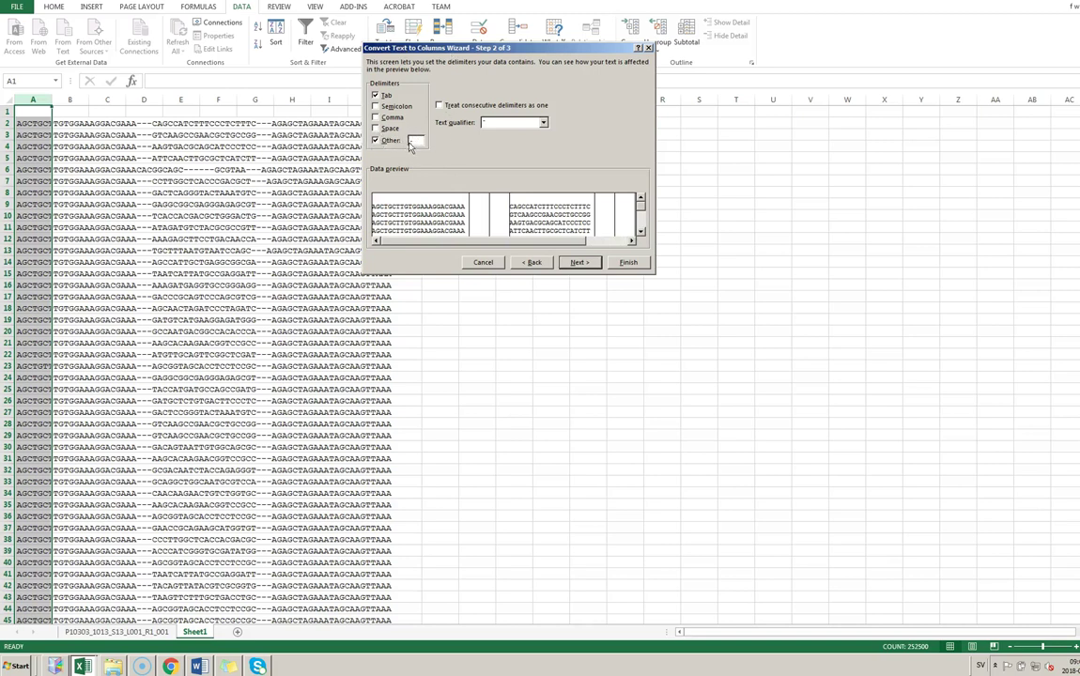
click(626, 264)
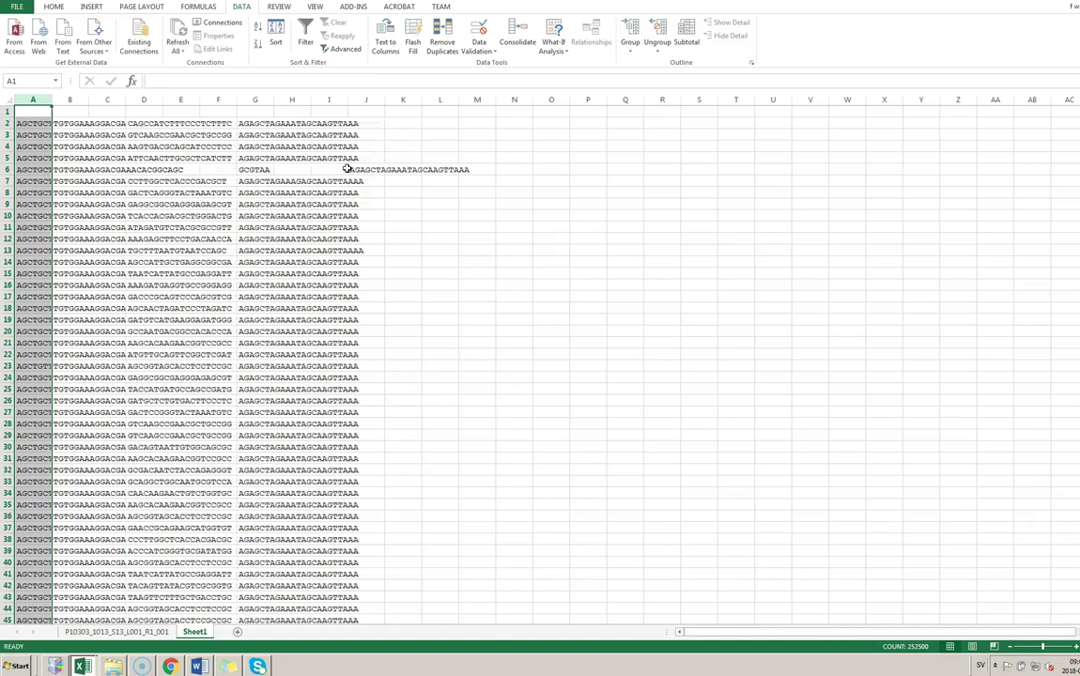
Widen columns C and F to set the guide sequences apart from the flanking sequences
click(144, 100)
drag(125, 100, 258, 99)
drag(369, 100, 535, 101)
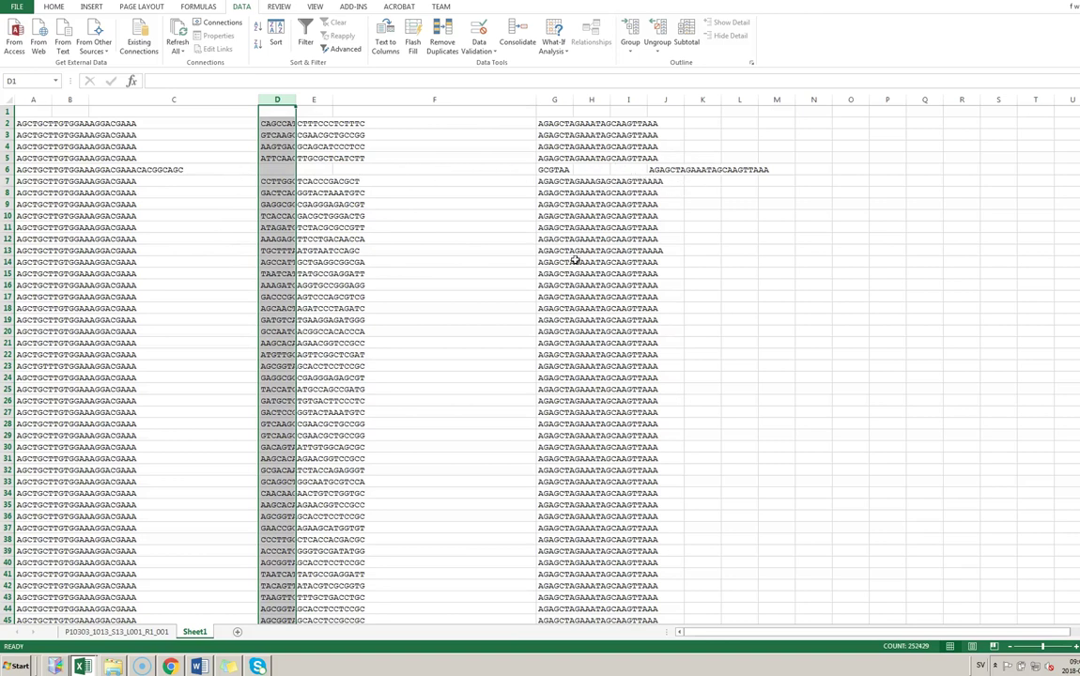
Delete columns A to C with the leading flank, and columns D to M with the trailing sequence pieces
drag(221, 99, 28, 100)
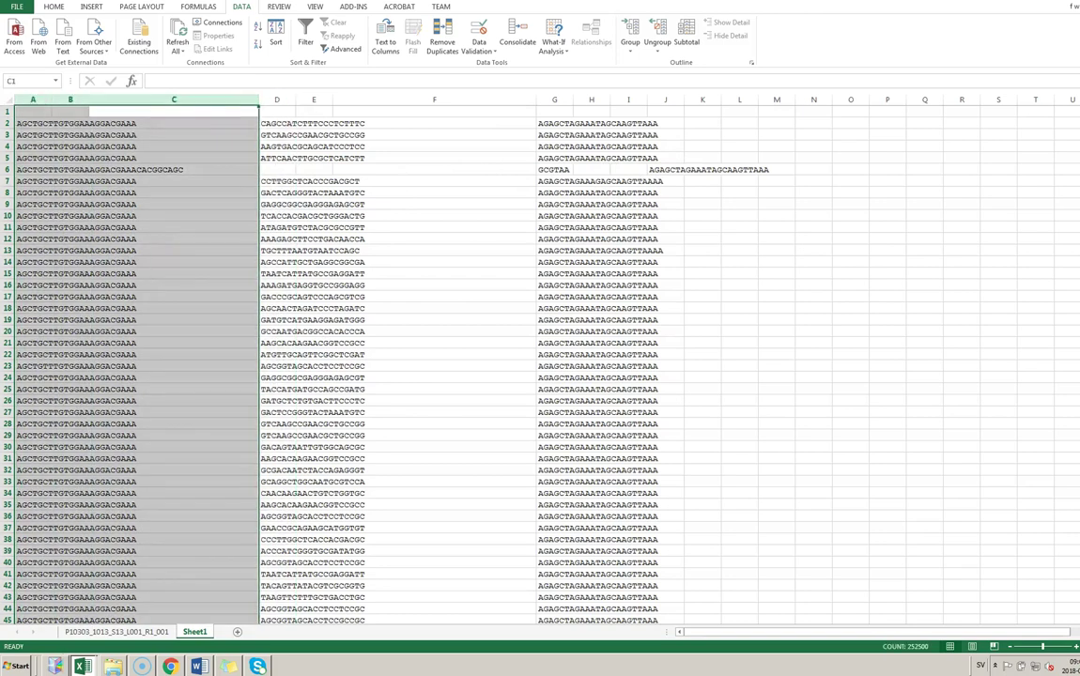
key(Delete)
right_click(191, 100)
click(217, 199)
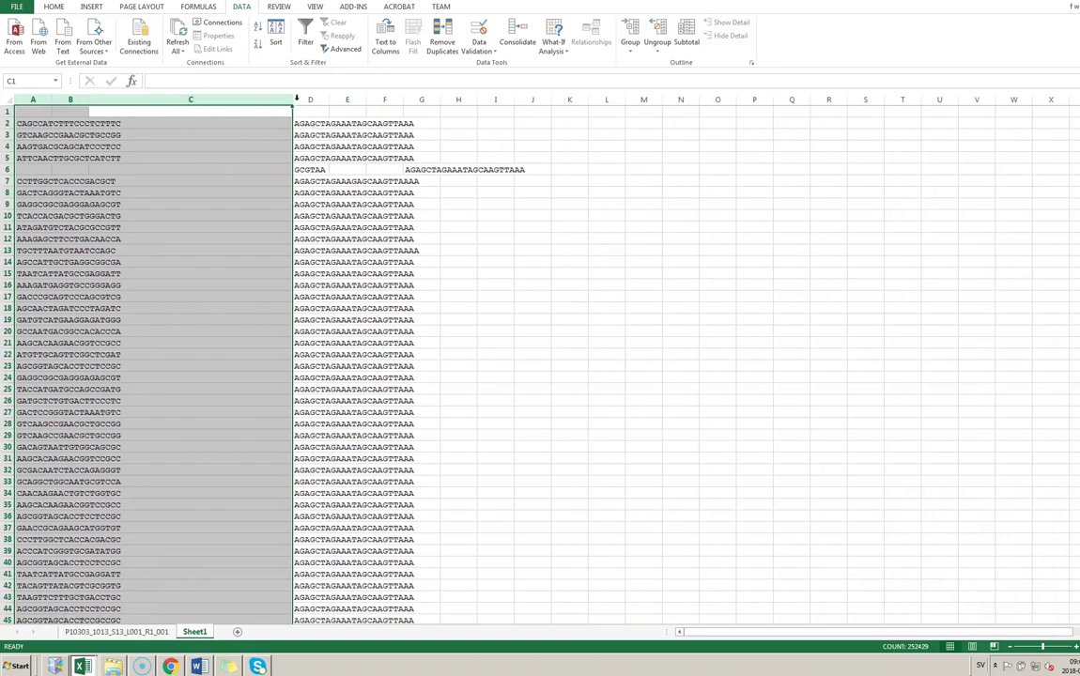
click(307, 100)
drag(306, 100, 641, 100)
right_click(546, 167)
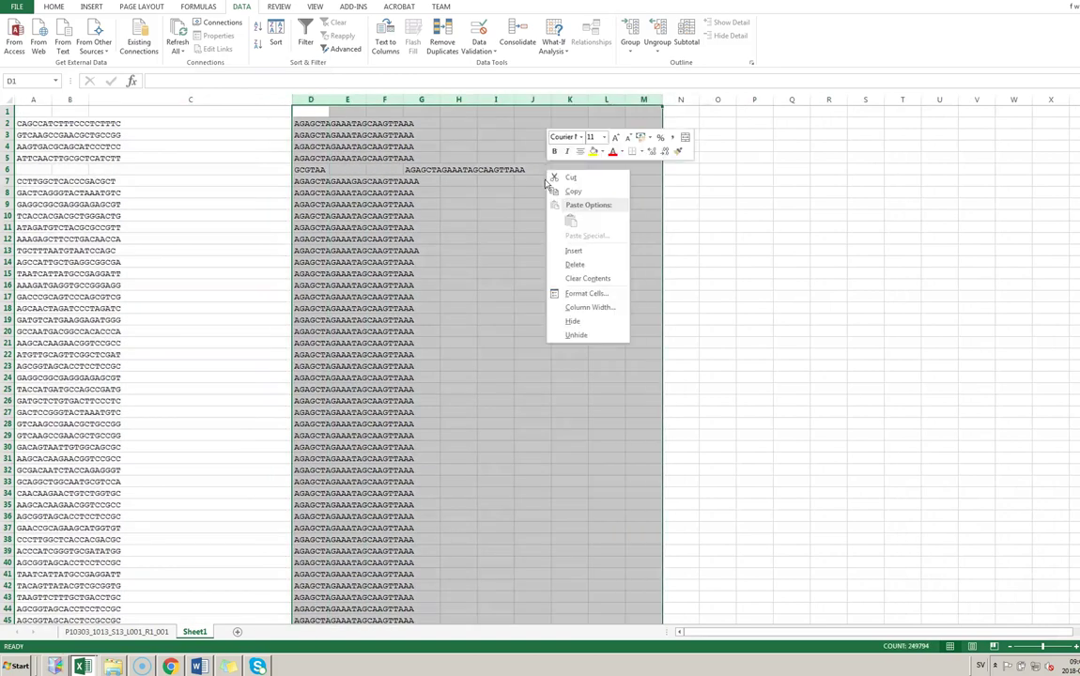
click(574, 265)
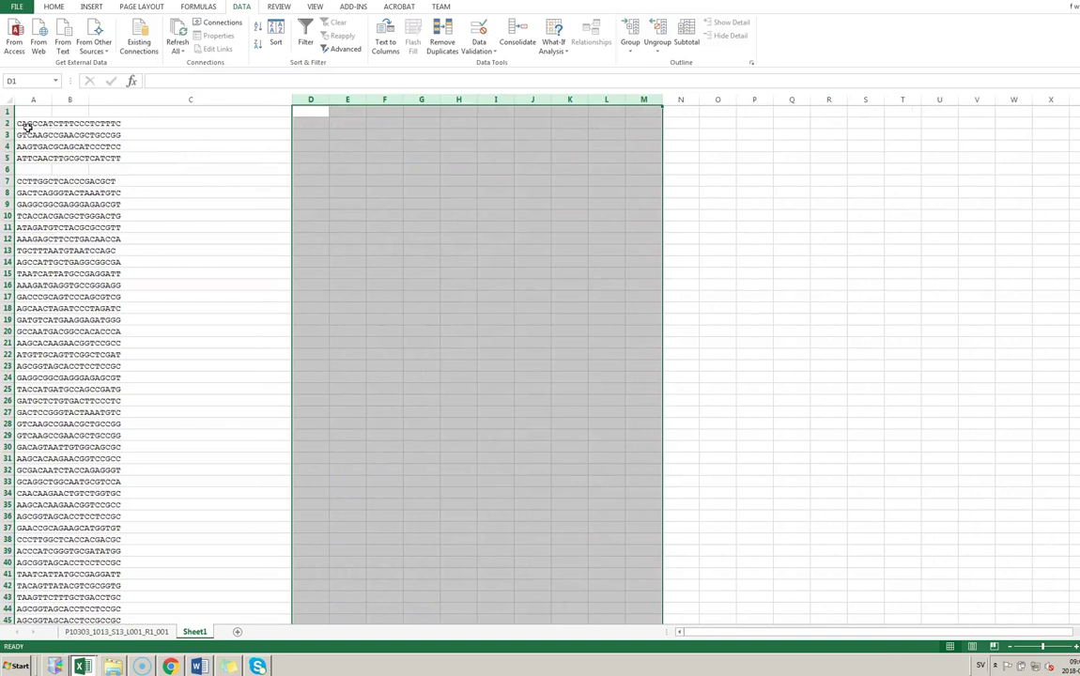
Try to add a filter from cell A1 and sort the guide sequences in column A from A to Z
click(34, 98)
click(34, 109)
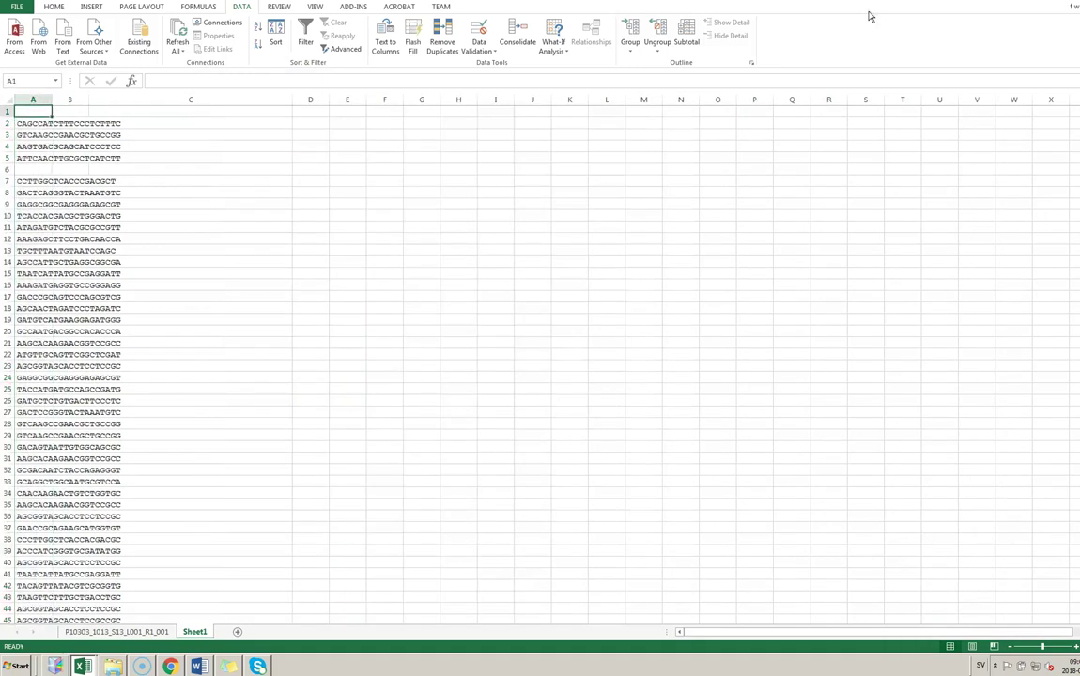
click(54, 7)
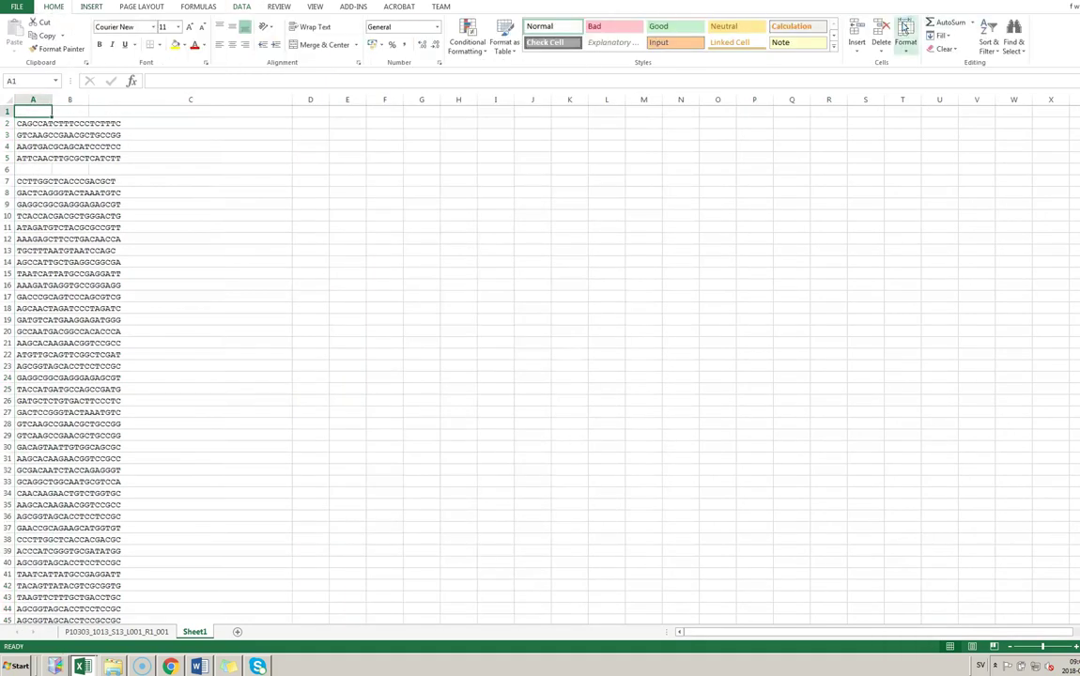
click(988, 39)
click(1000, 107)
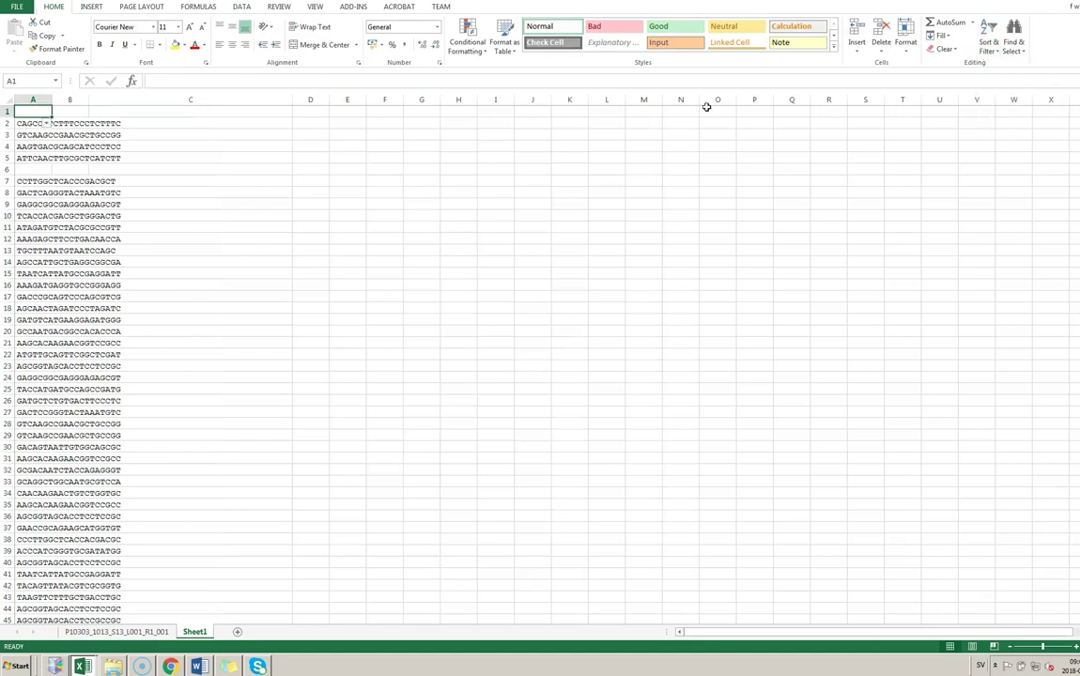
click(31, 100)
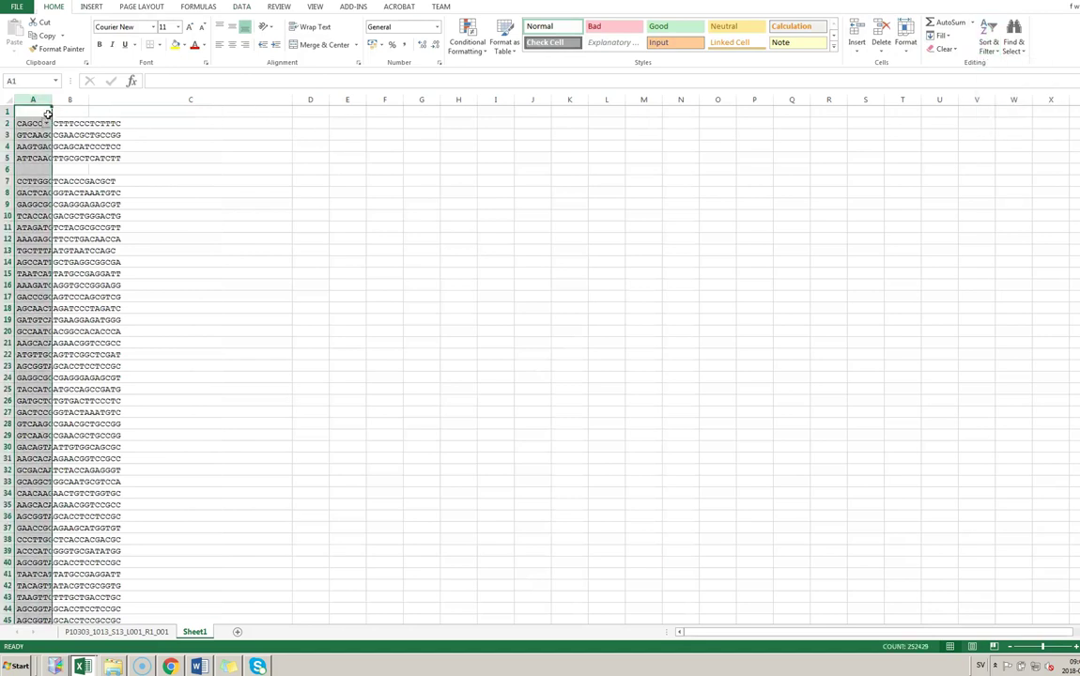
click(46, 124)
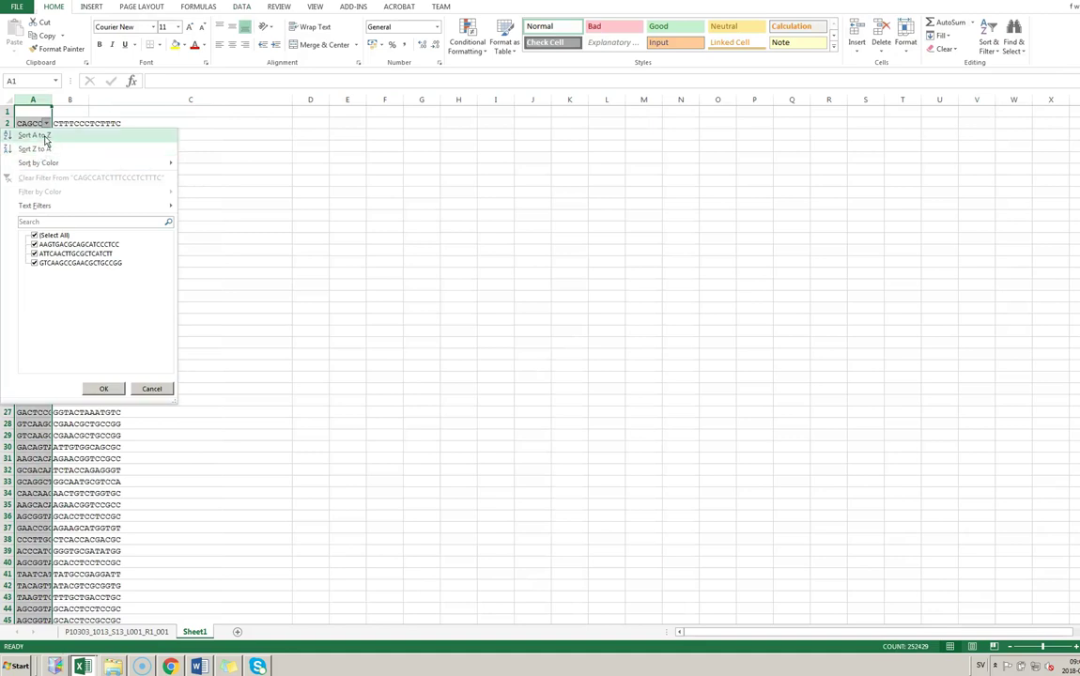
click(41, 150)
click(70, 147)
Delete the empty row 6 and remove the filter from the guide sequences
click(8, 169)
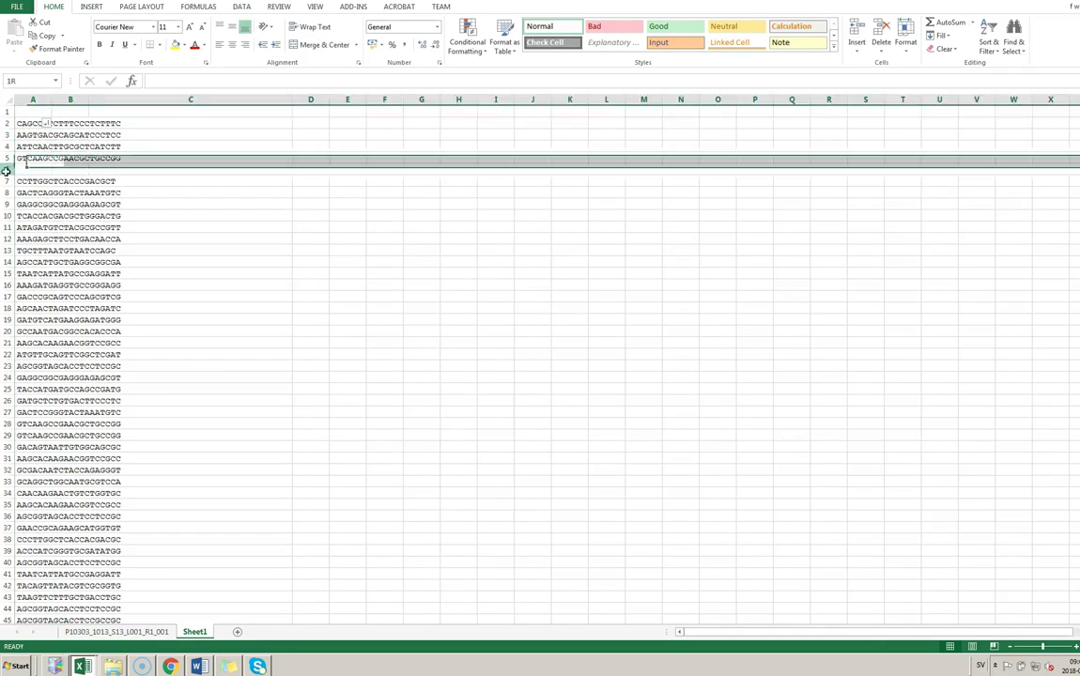
right_click(7, 169)
click(36, 266)
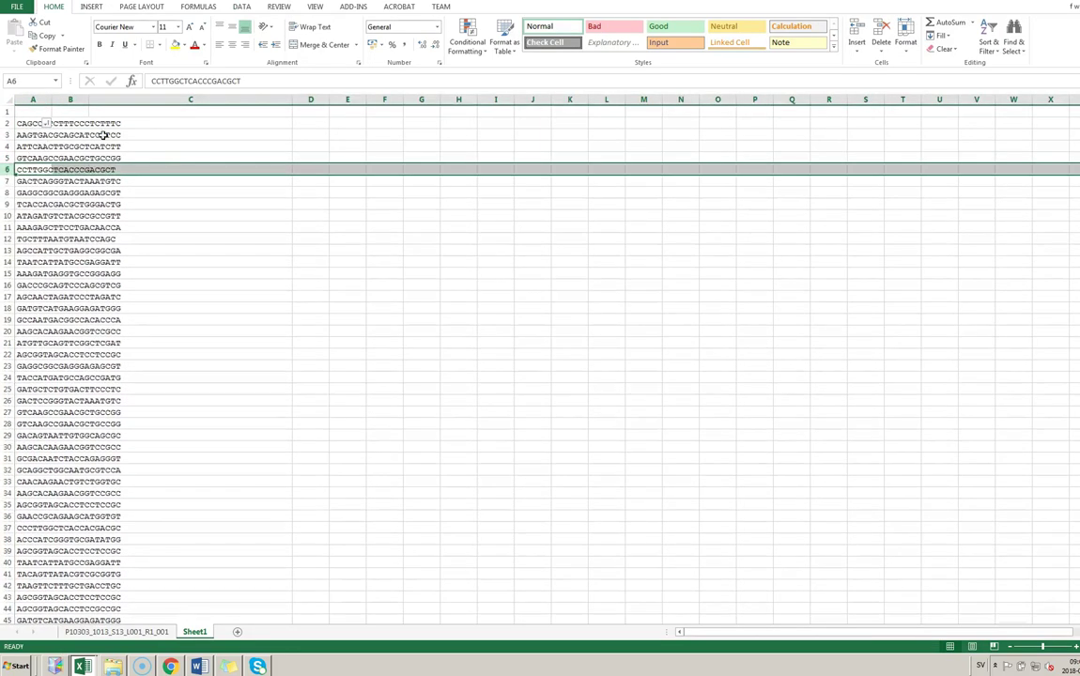
click(23, 113)
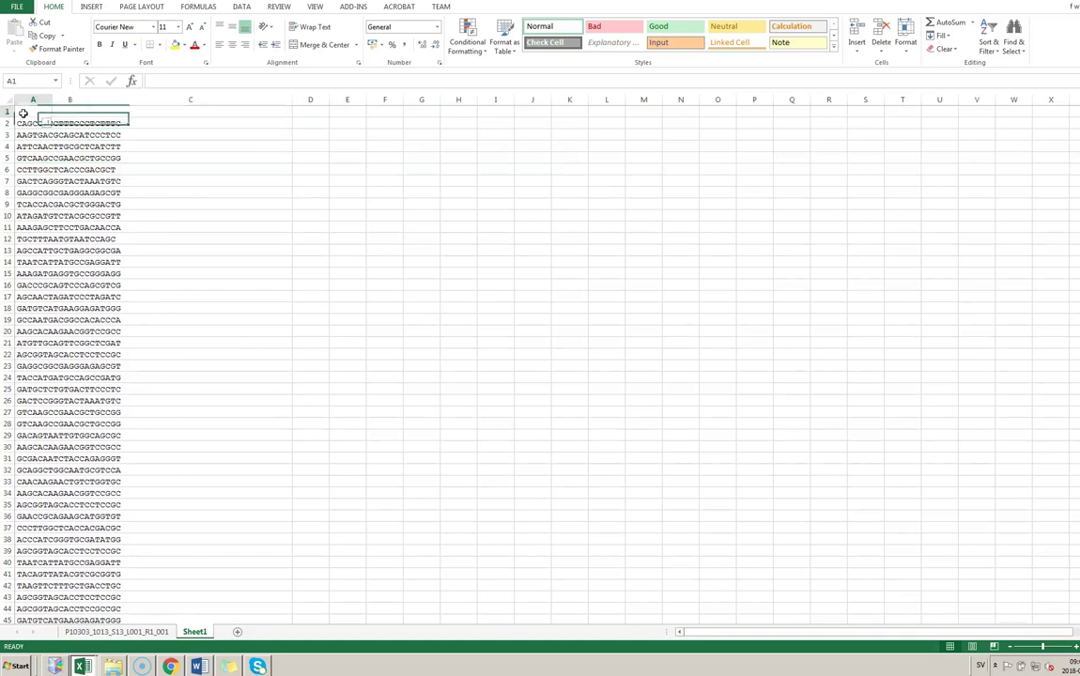
click(988, 34)
click(1001, 106)
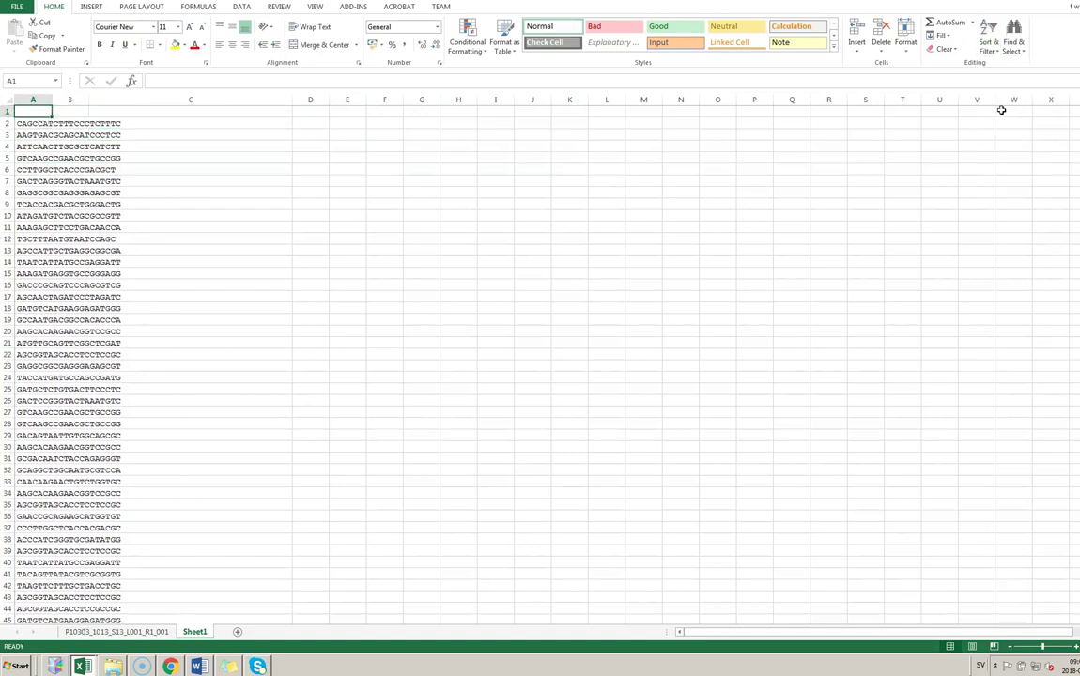
Apply a filter to the whole of column A and sort the guide sequences from A to Z
click(32, 97)
click(988, 37)
click(999, 106)
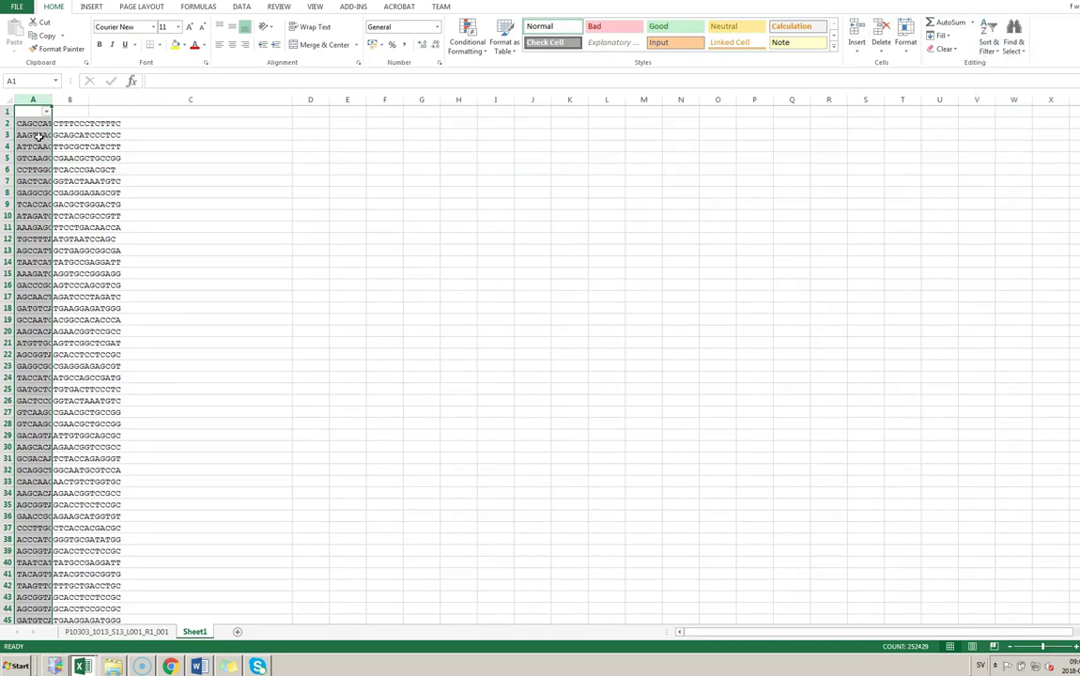
drag(39, 135, 97, 120)
click(97, 120)
click(46, 112)
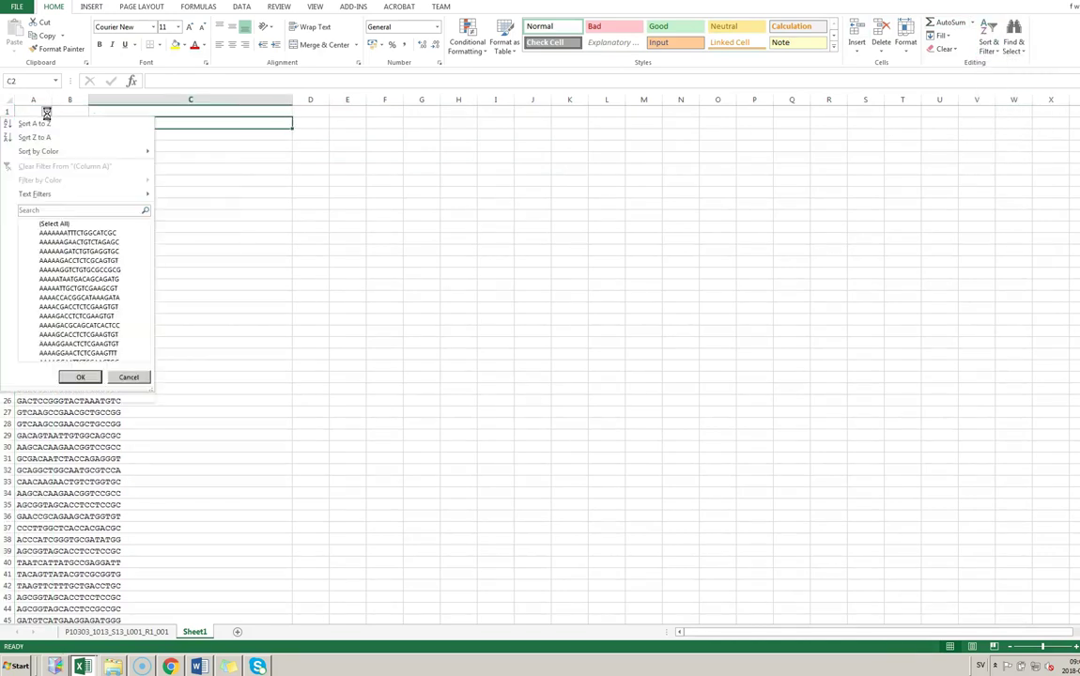
click(44, 128)
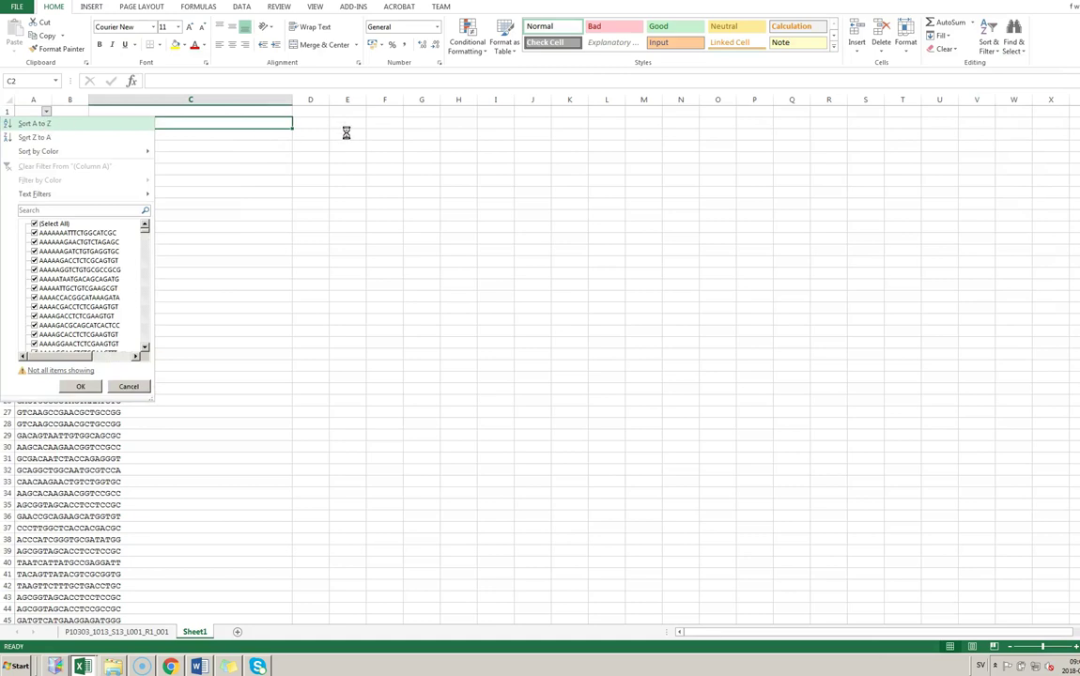
Examine the sorted guide sequences in column A for identical and near-identical reads
click(188, 135)
scroll(173, 290, down, 3)
scroll(172, 290, down, 20)
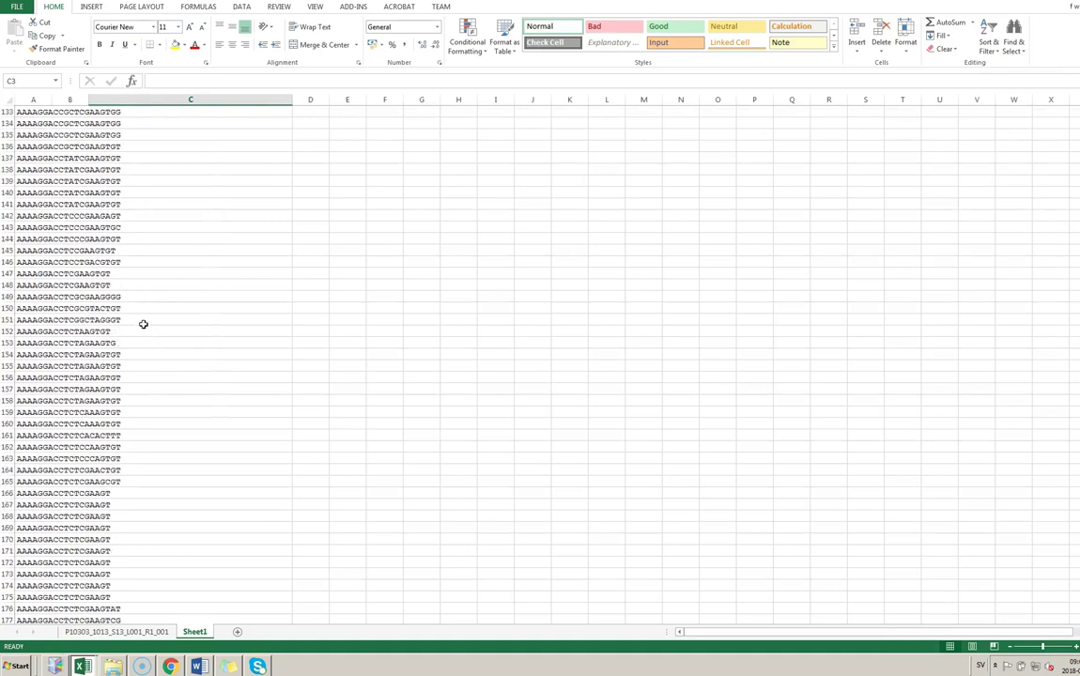
scroll(141, 322, down, 20)
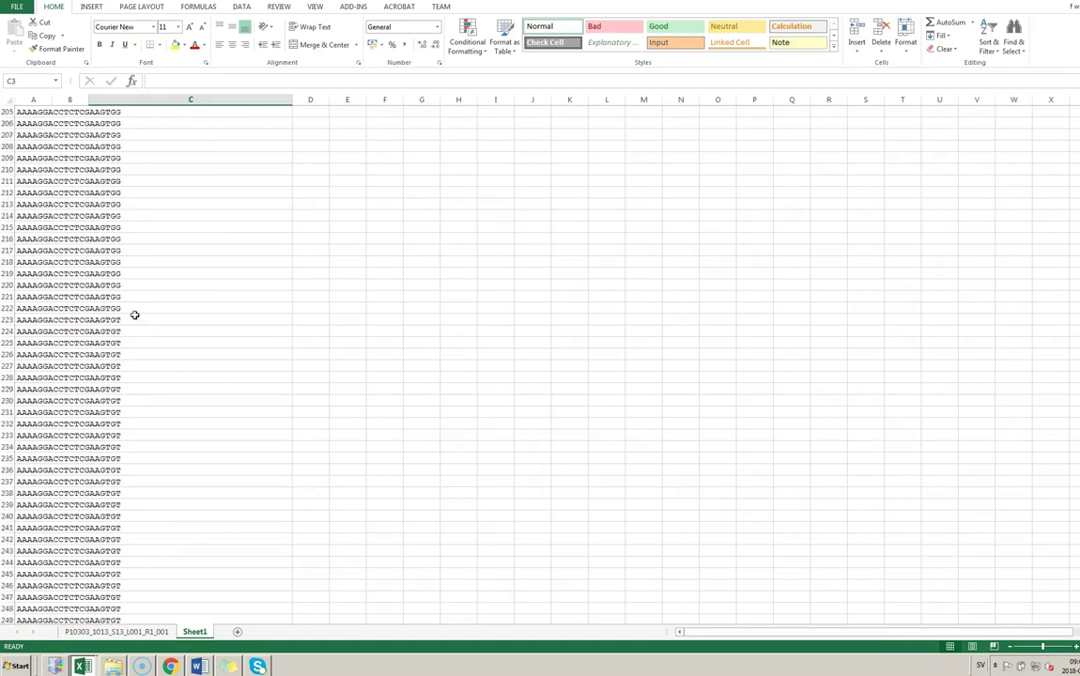
scroll(100, 314, down, 20)
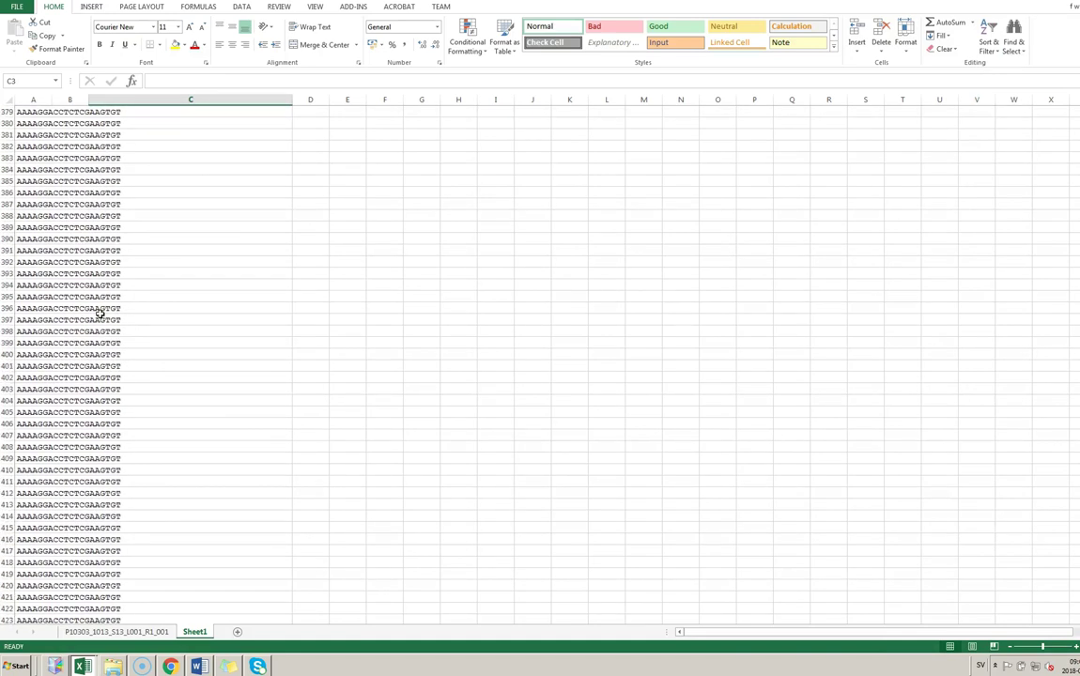
scroll(104, 315, up, 20)
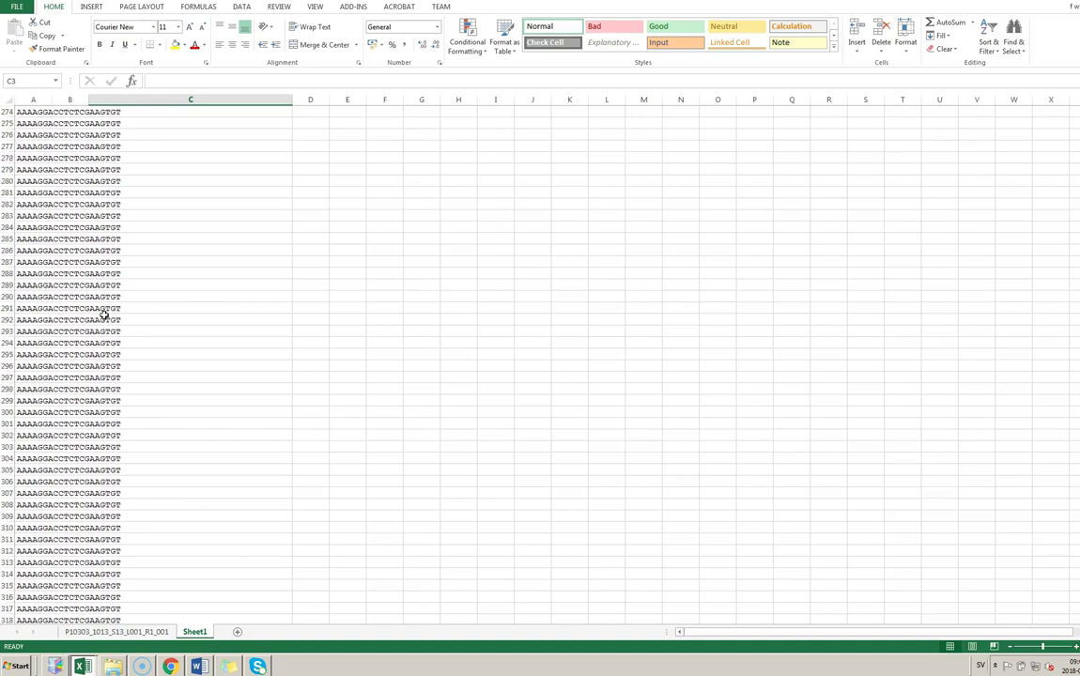
scroll(104, 314, down, 13)
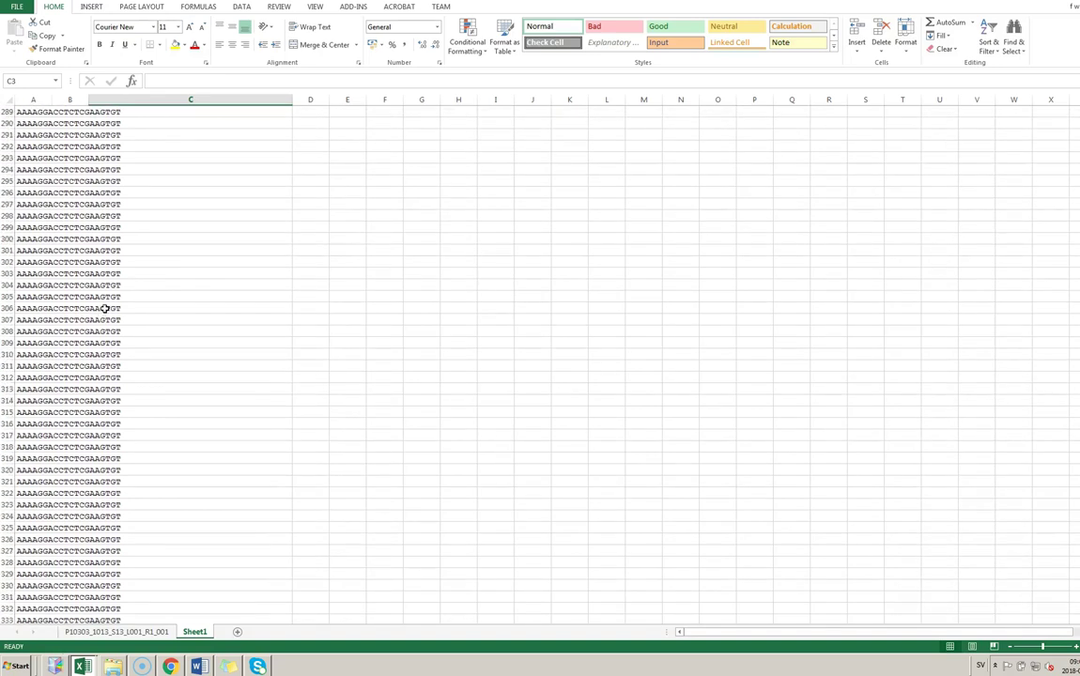
scroll(105, 308, down, 5)
scroll(146, 304, up, 20)
scroll(188, 315, up, 20)
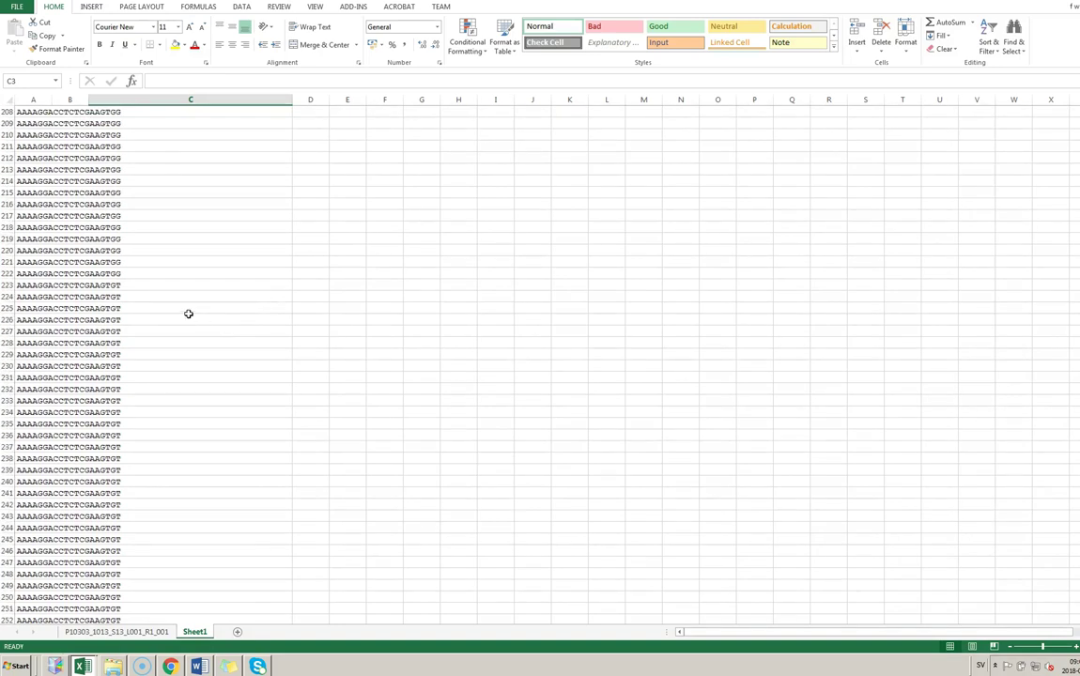
scroll(184, 308, up, 20)
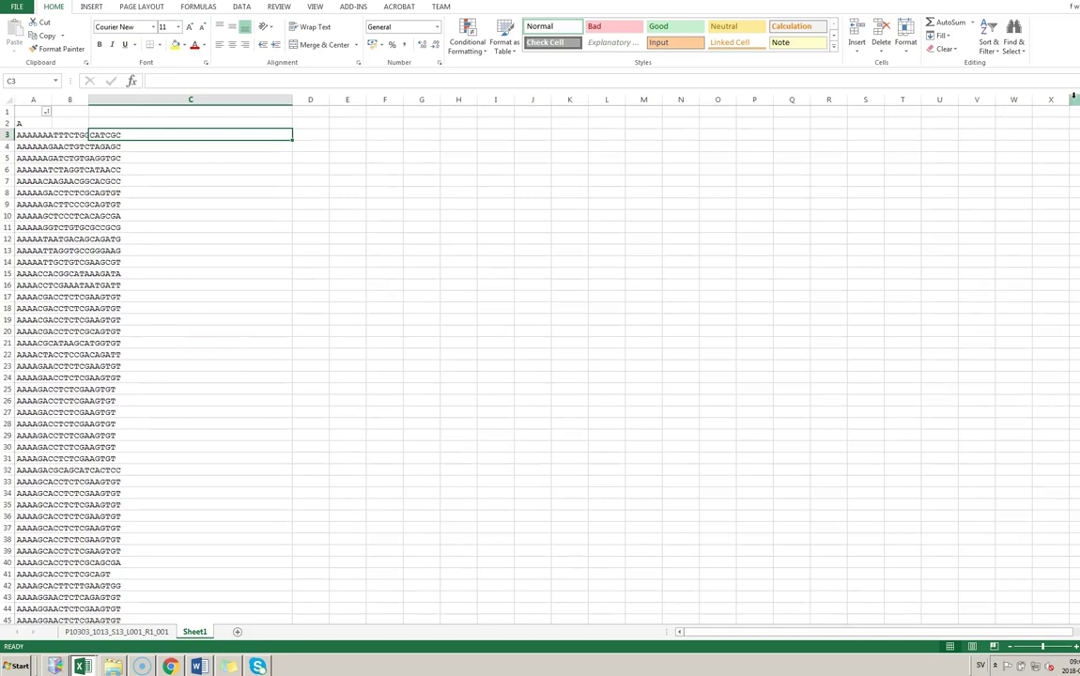
Copy the guide names and sequences in A2:B113 from the HPRT sheet and paste them at H3 of the reads workbook's Sheet1
click(494, 122)
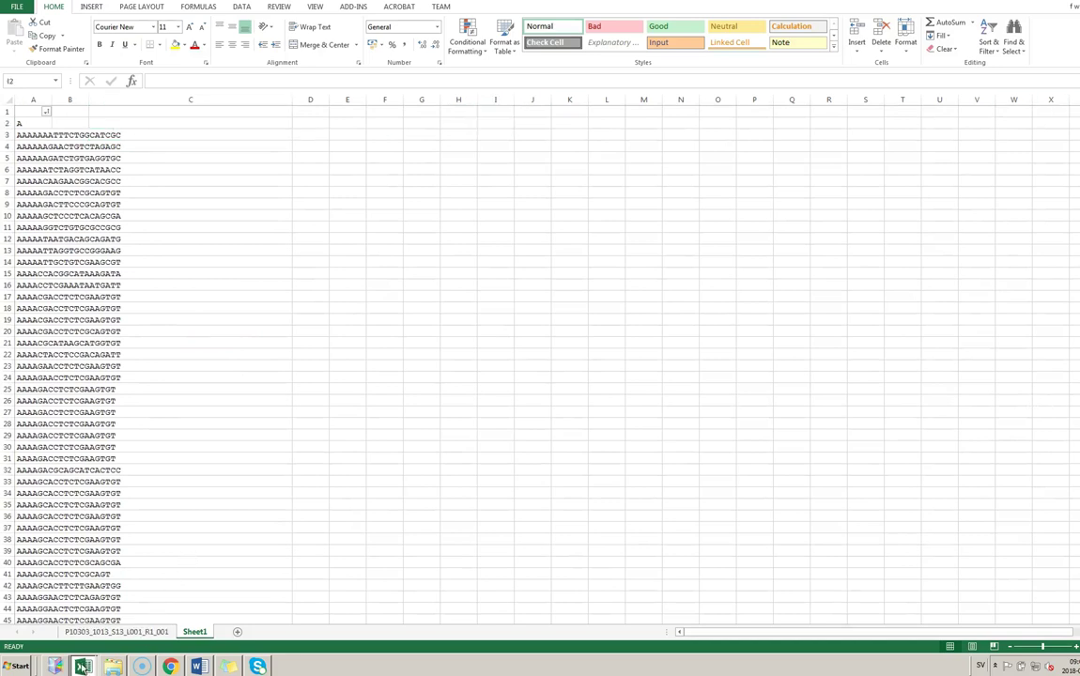
mouse_move(82, 666)
click(85, 562)
drag(138, 129, 316, 594)
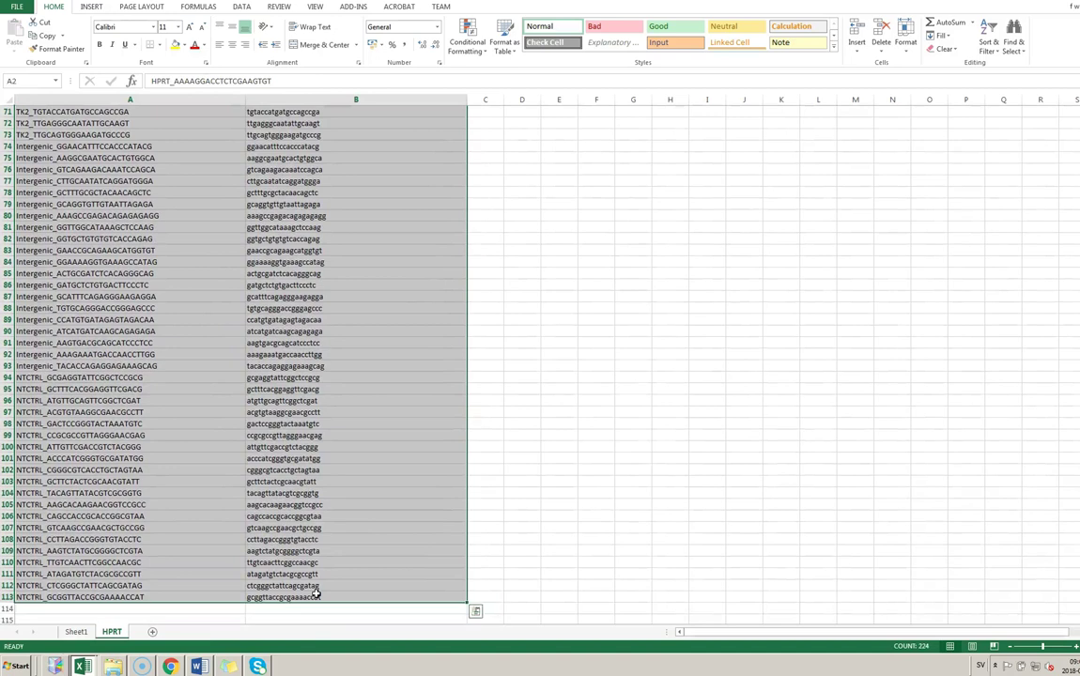
key(alt+Tab)
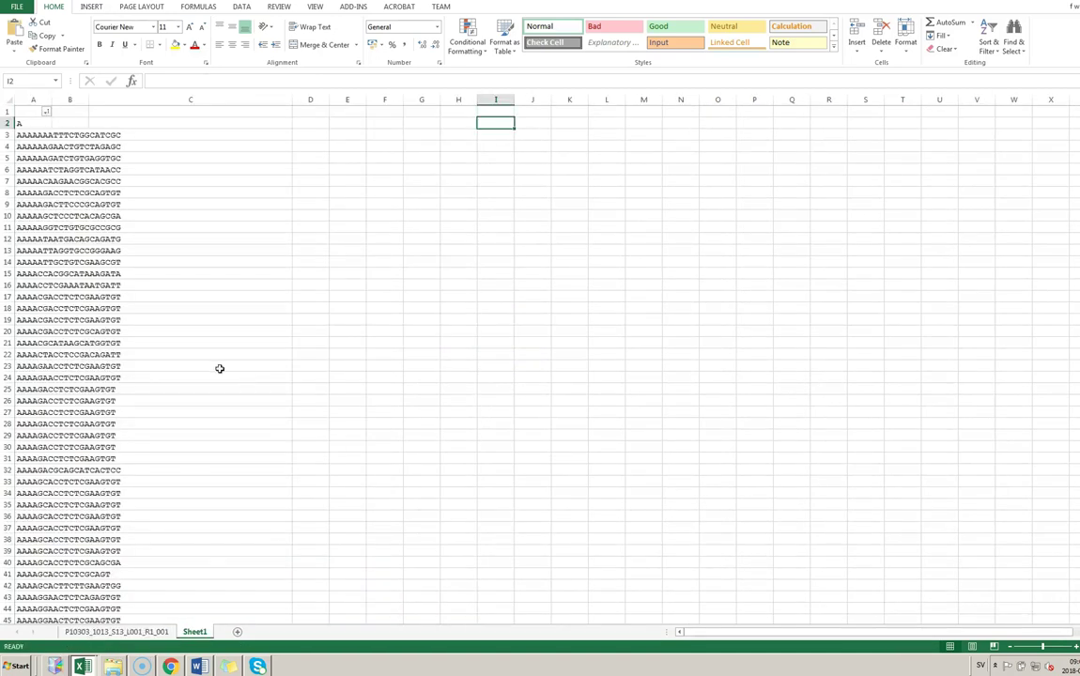
click(460, 132)
key(ctrl+v)
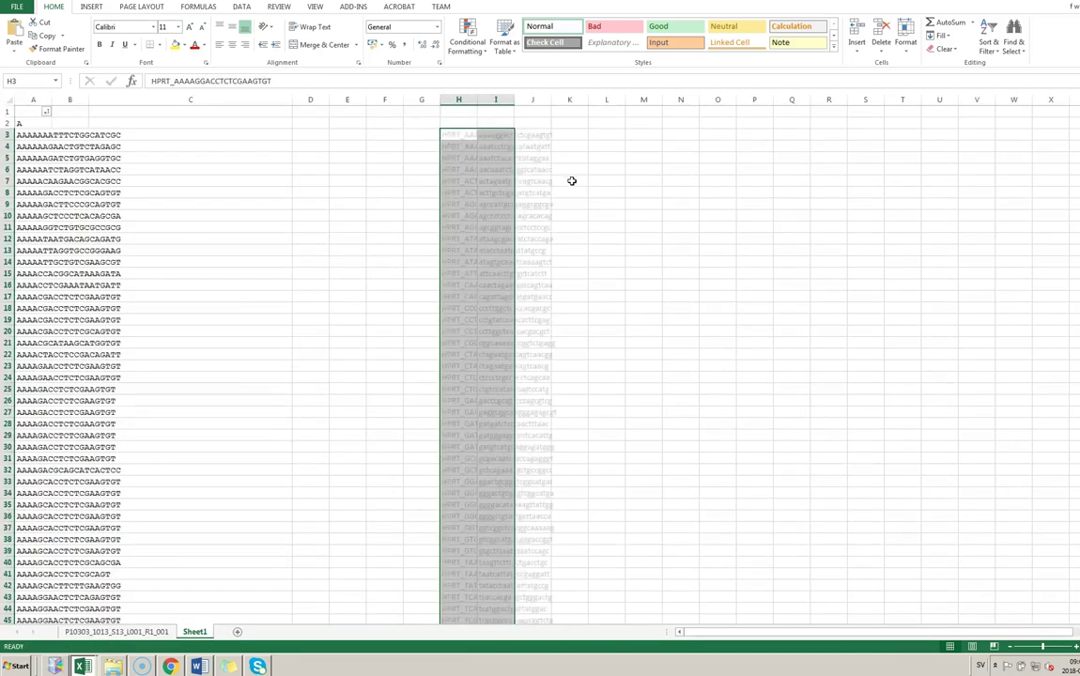
Widen column H so the full HPRT guide names fit
click(490, 112)
drag(478, 101, 575, 106)
click(637, 137)
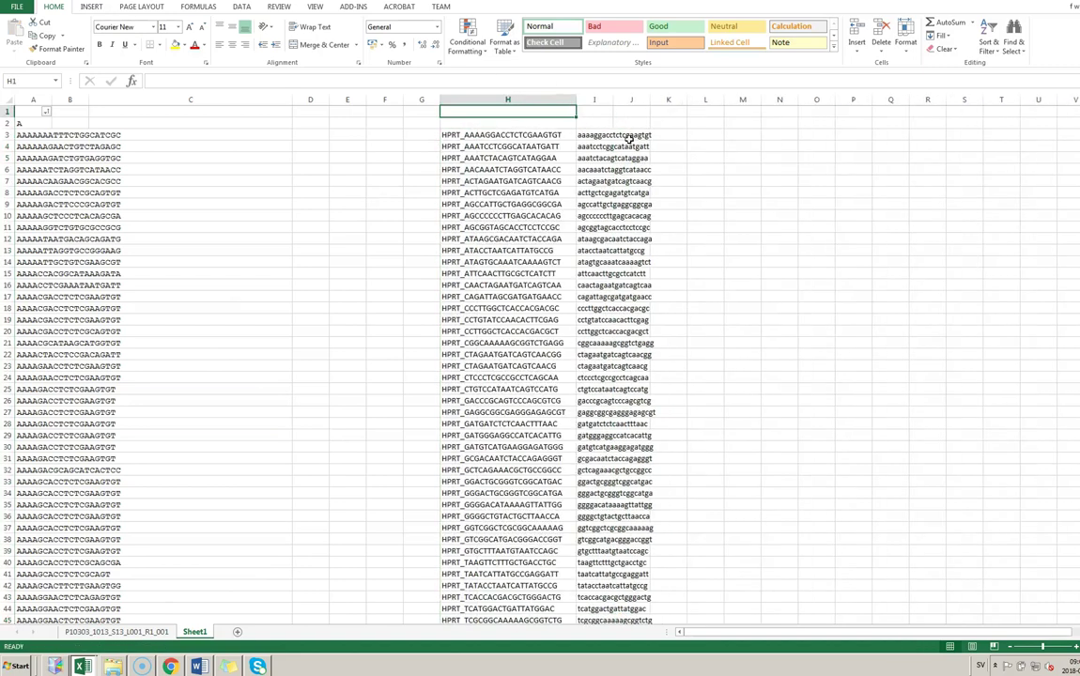
Try to enter a COUNTIF function in L3 with the range A2:A252430 and no criterion
click(700, 137)
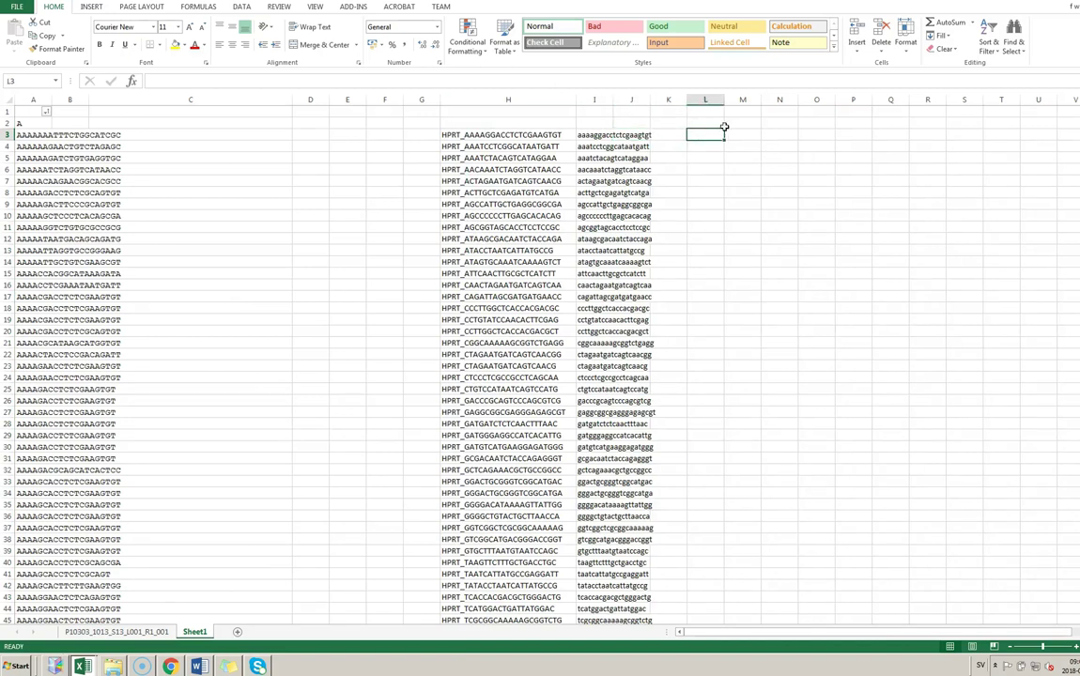
click(131, 82)
click(413, 144)
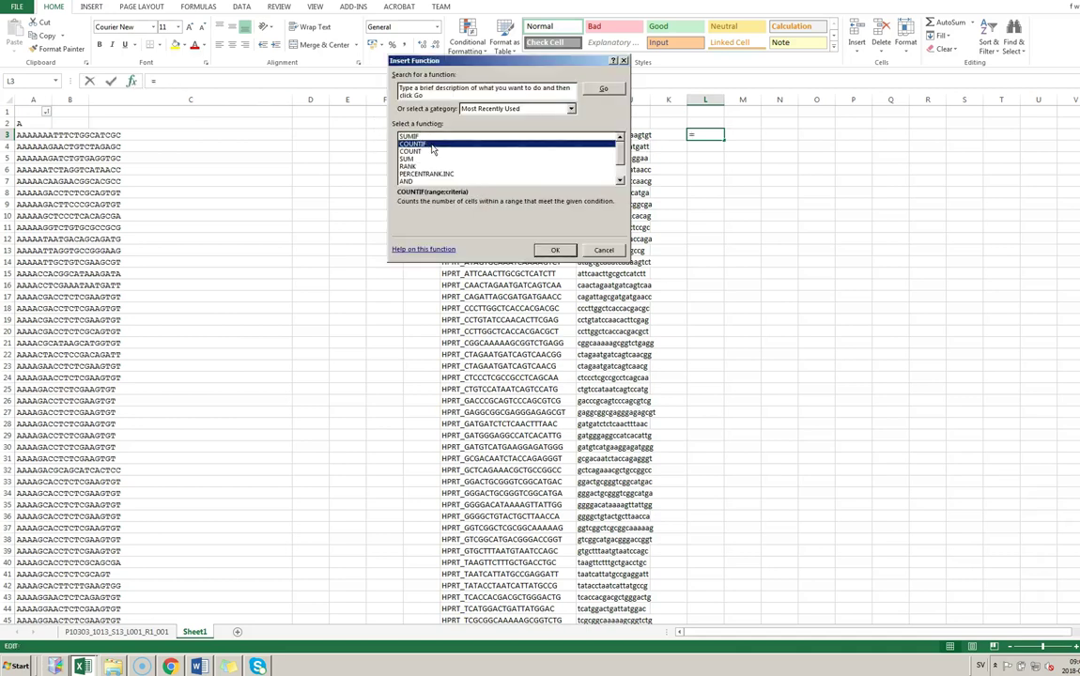
click(554, 251)
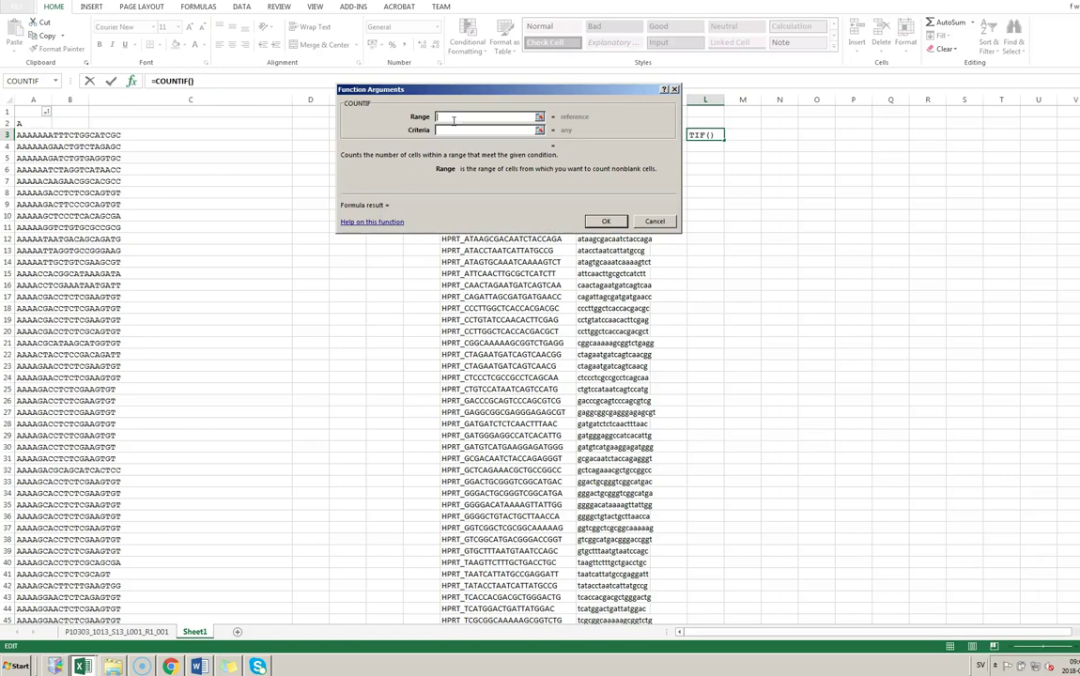
click(28, 122)
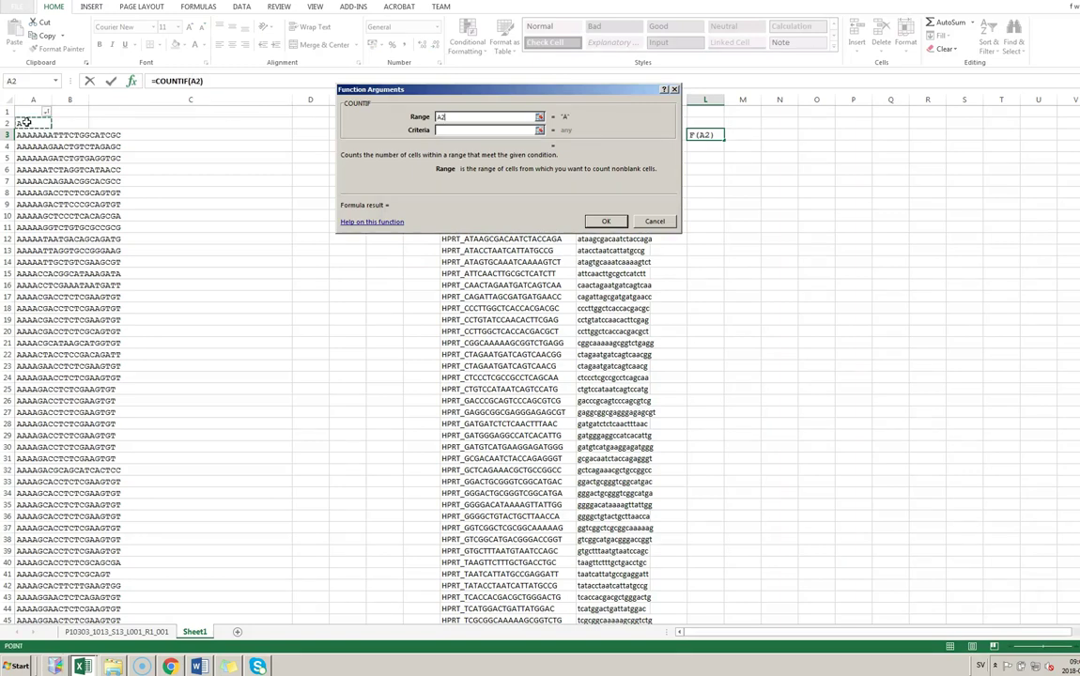
drag(1074, 106, 1074, 126)
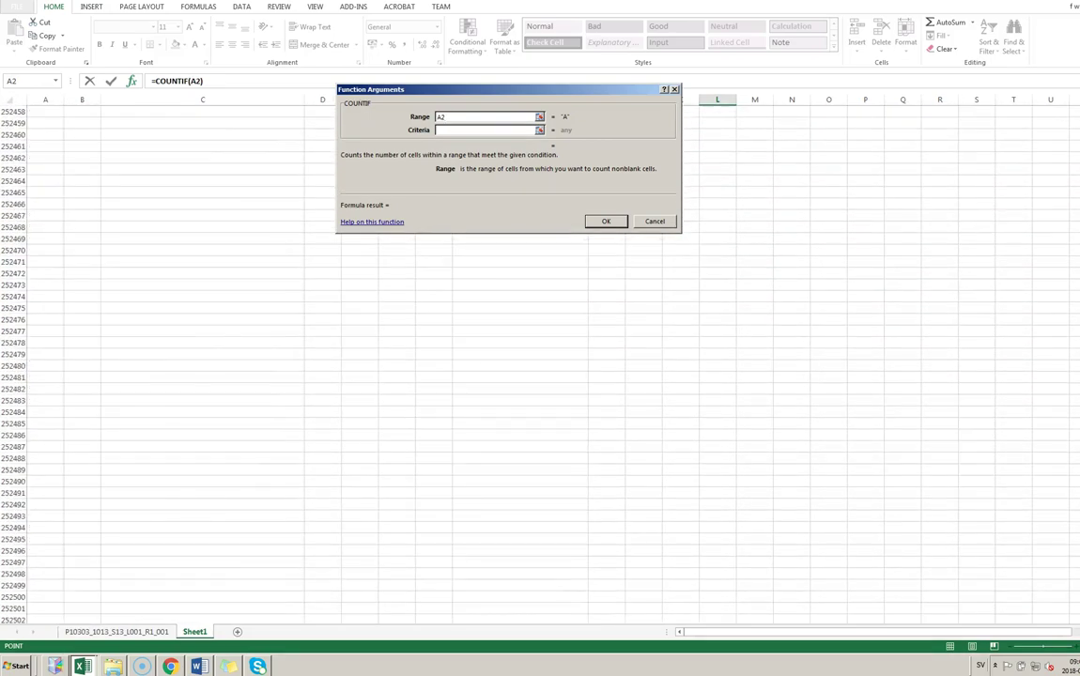
scroll(469, 366, up, 20)
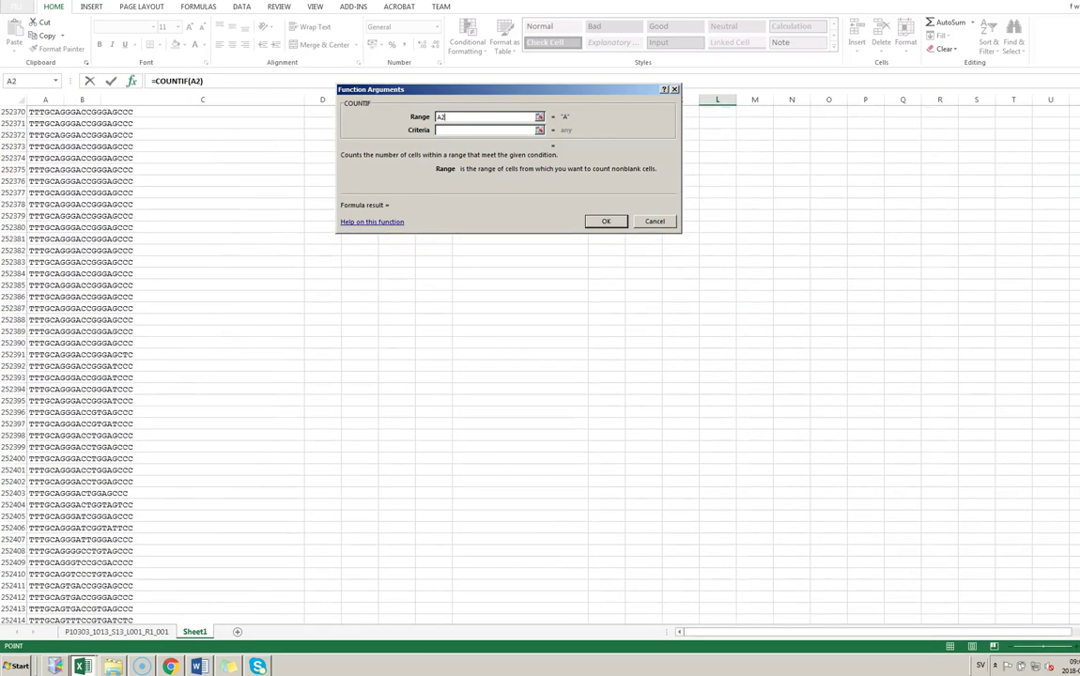
scroll(469, 367, down, 5)
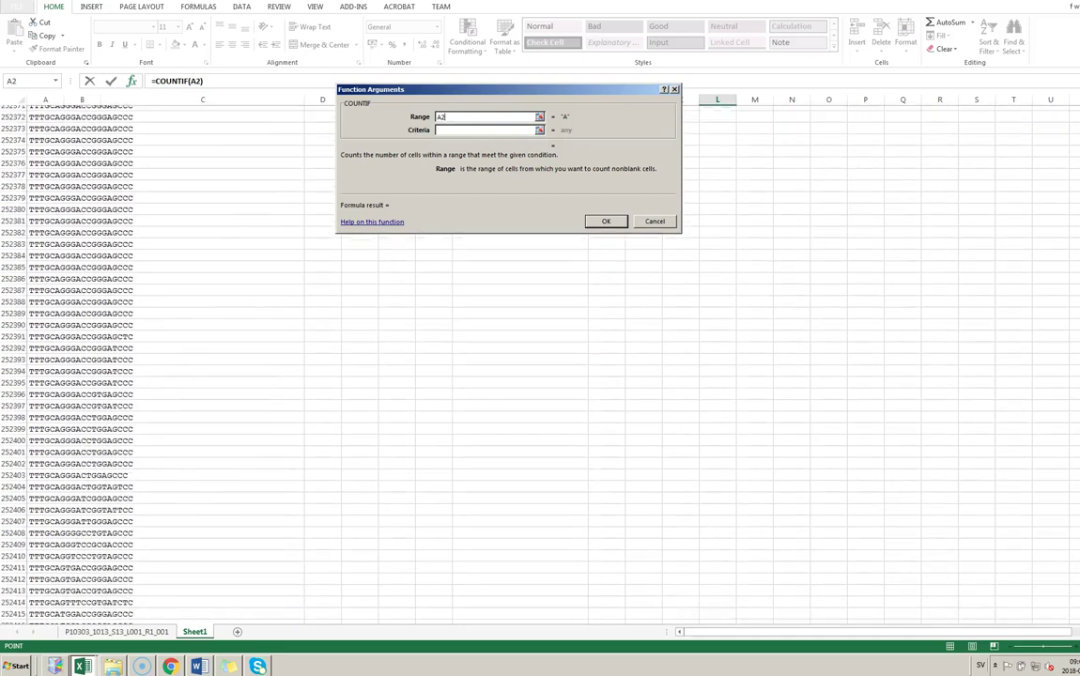
scroll(470, 366, down, 2)
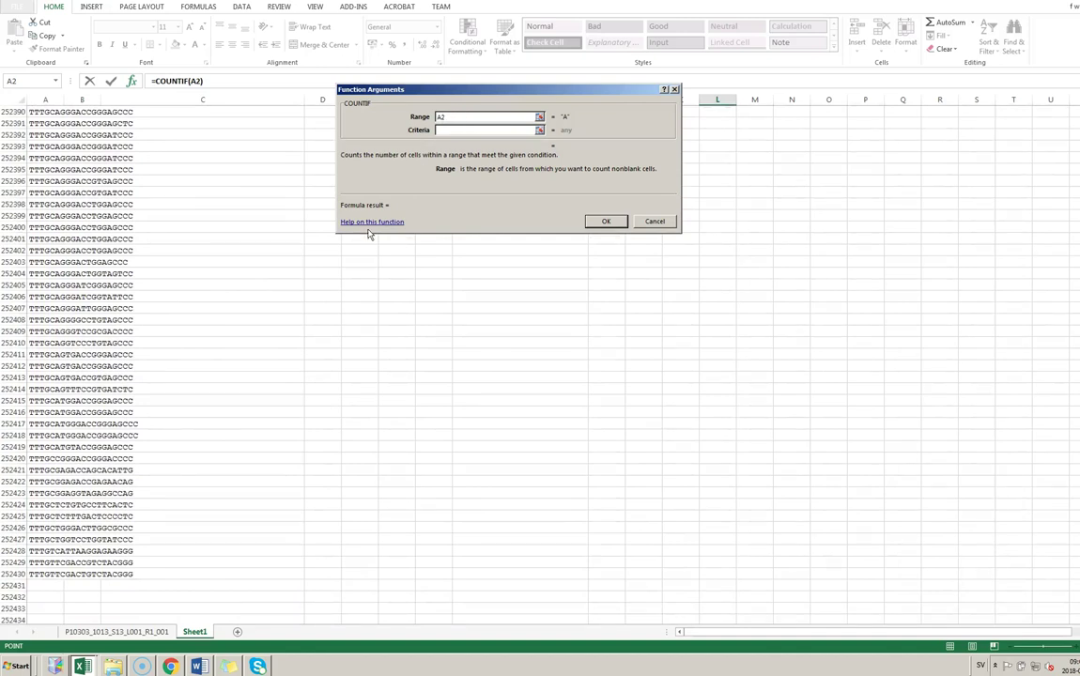
shift+click(43, 574)
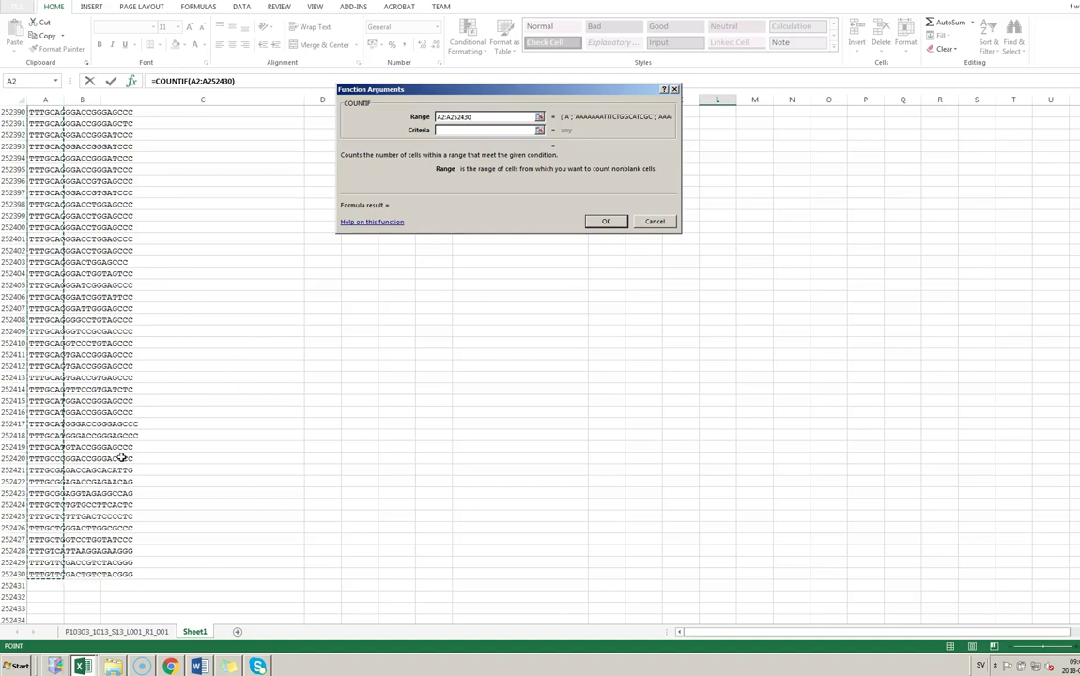
click(607, 223)
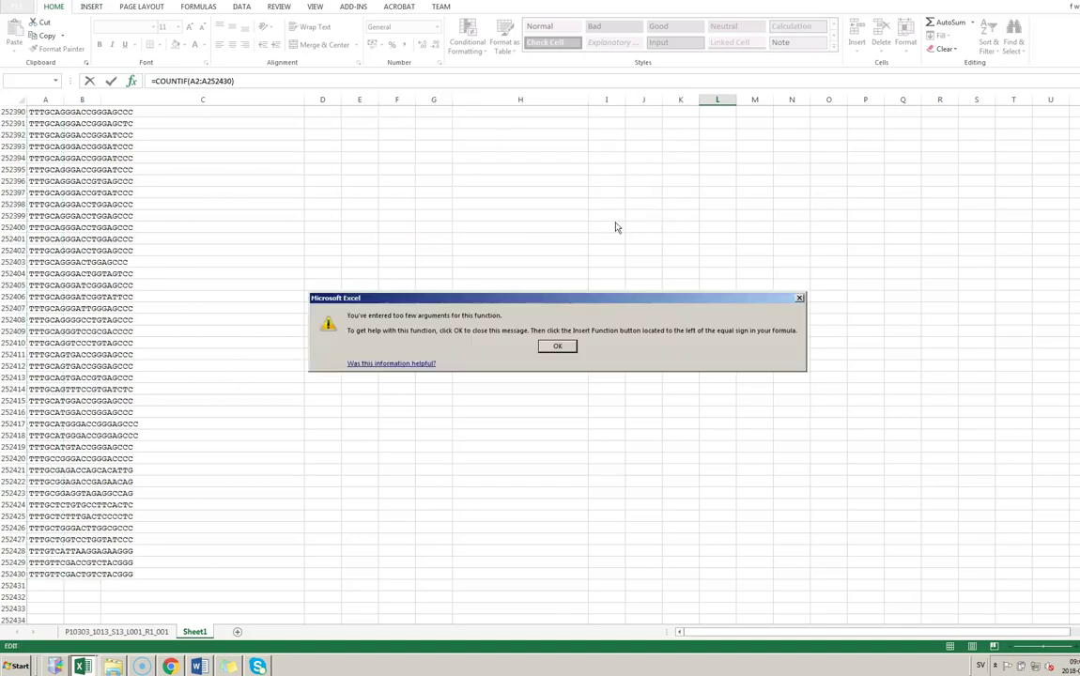
click(558, 348)
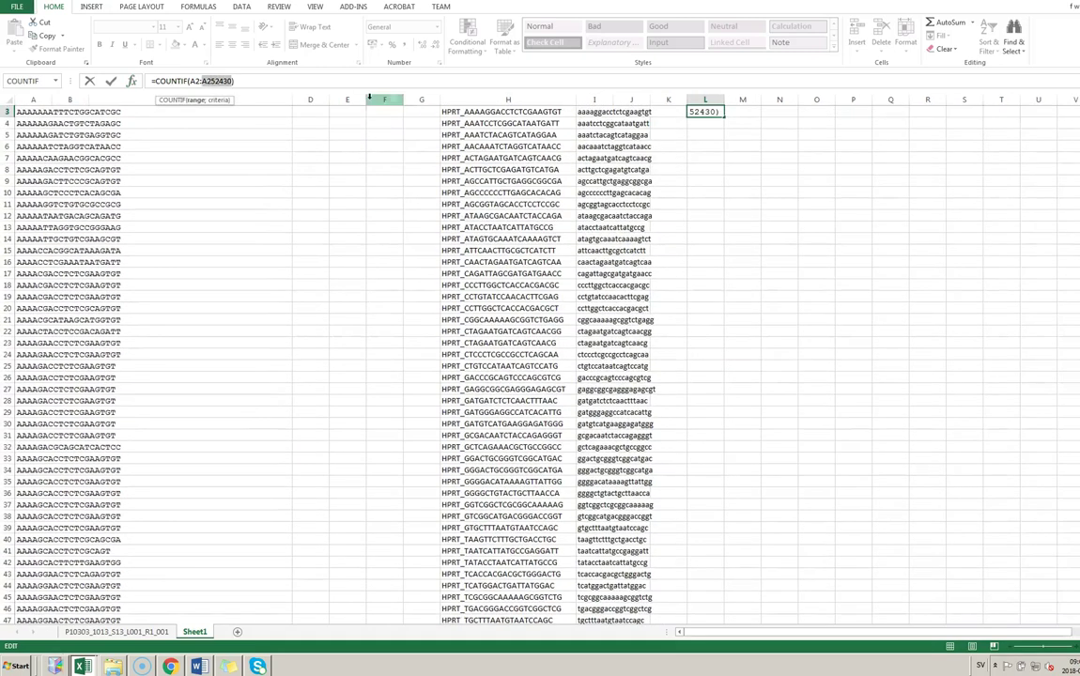
Copy the range text from the unfinished COUNTIF formula and discard the entry in L3
drag(234, 81, 197, 81)
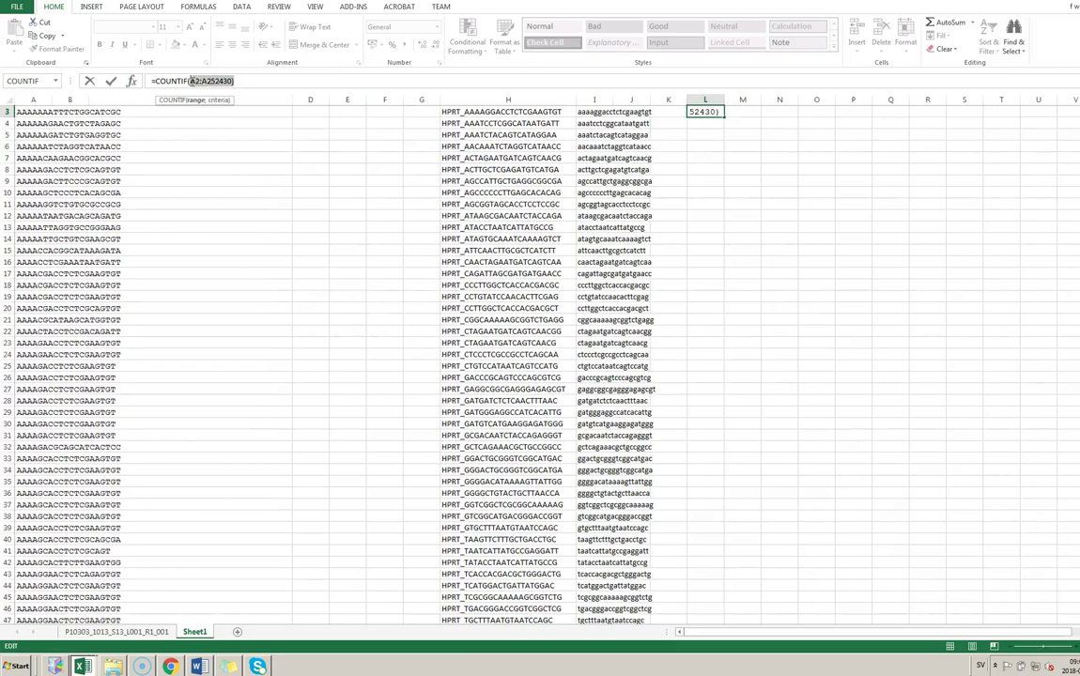
key(ctrl+c)
key(Escape)
Insert a COUNTIF function in L3 with the copied range A2:A252430 and cell I3 as the criterion
click(132, 81)
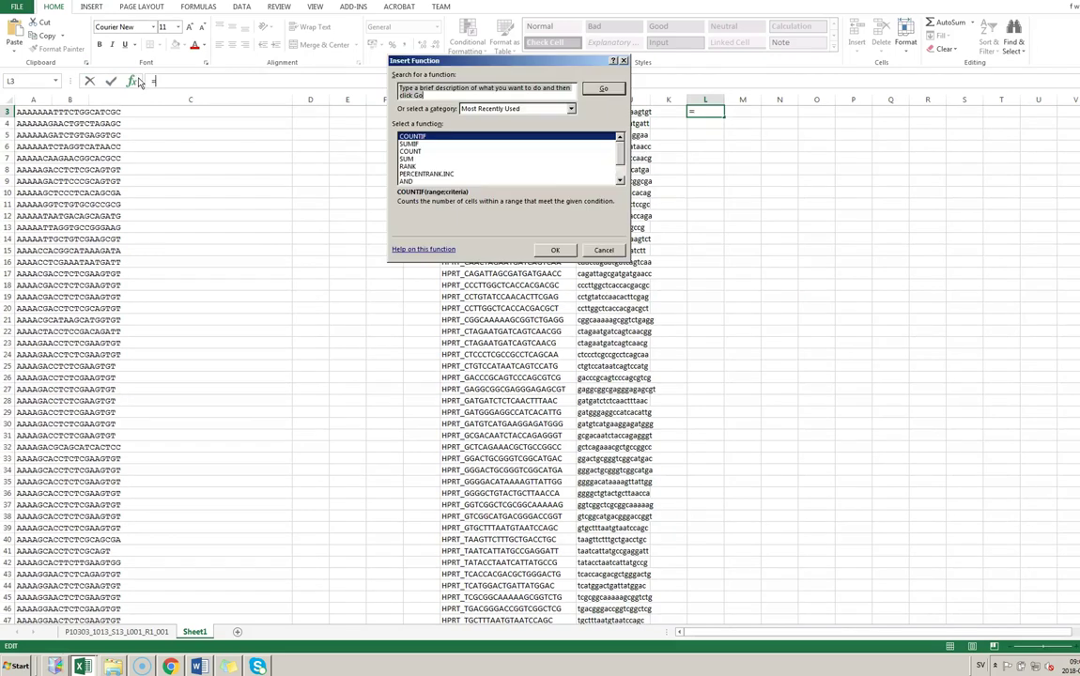
double_click(445, 136)
key(ctrl+v)
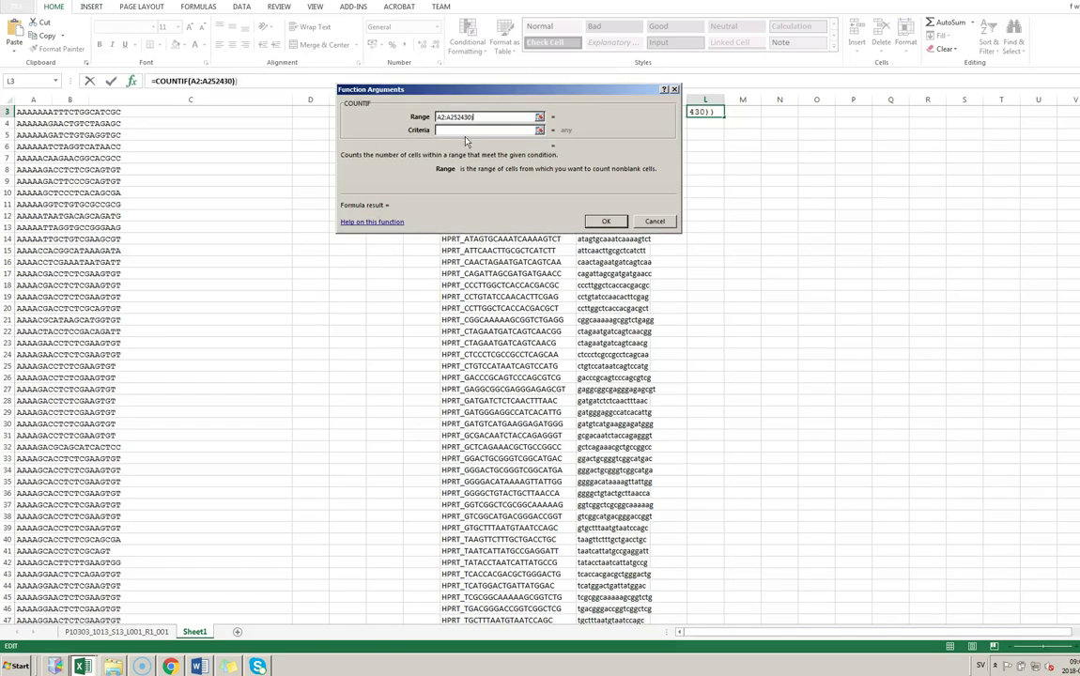
key(BackSpace)
click(465, 130)
drag(631, 97, 425, 107)
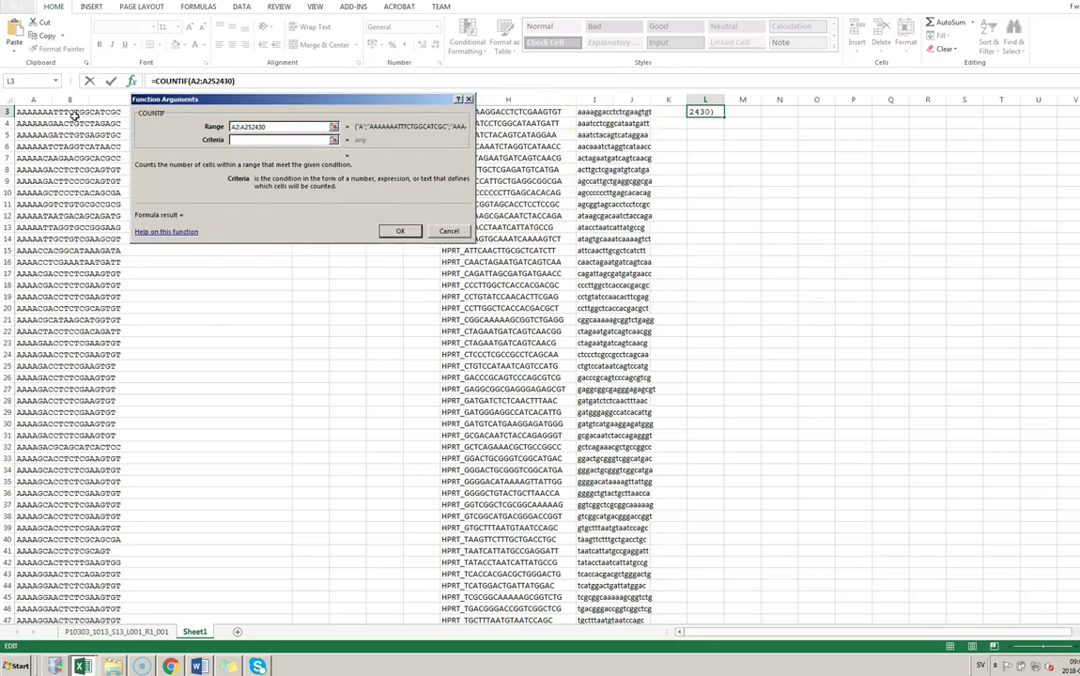
click(588, 111)
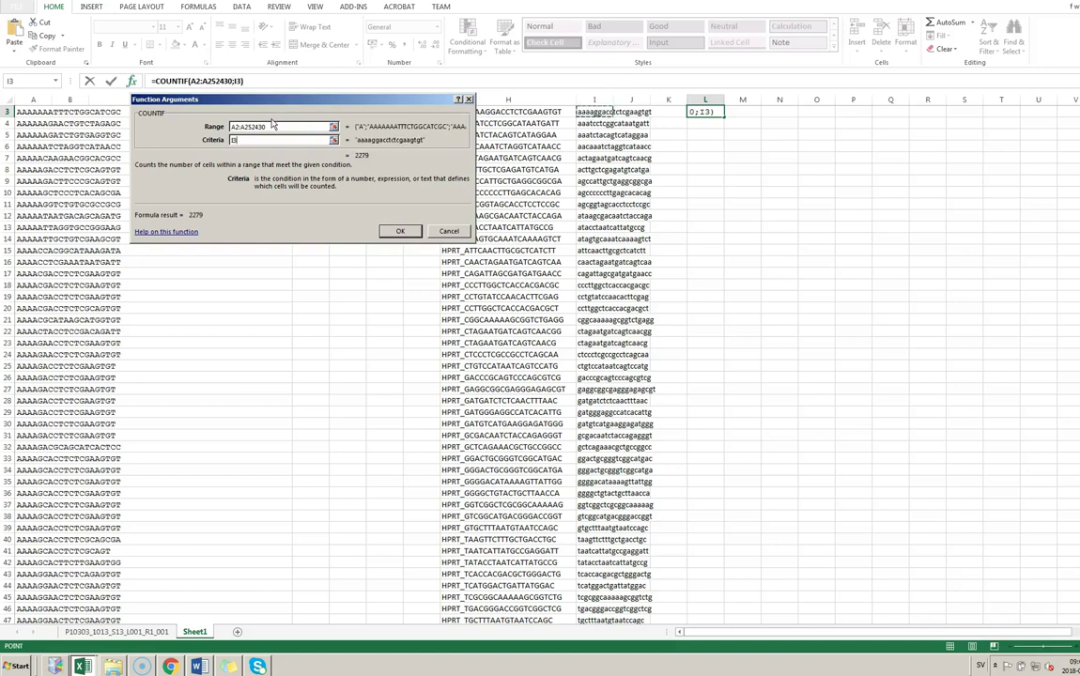
click(400, 232)
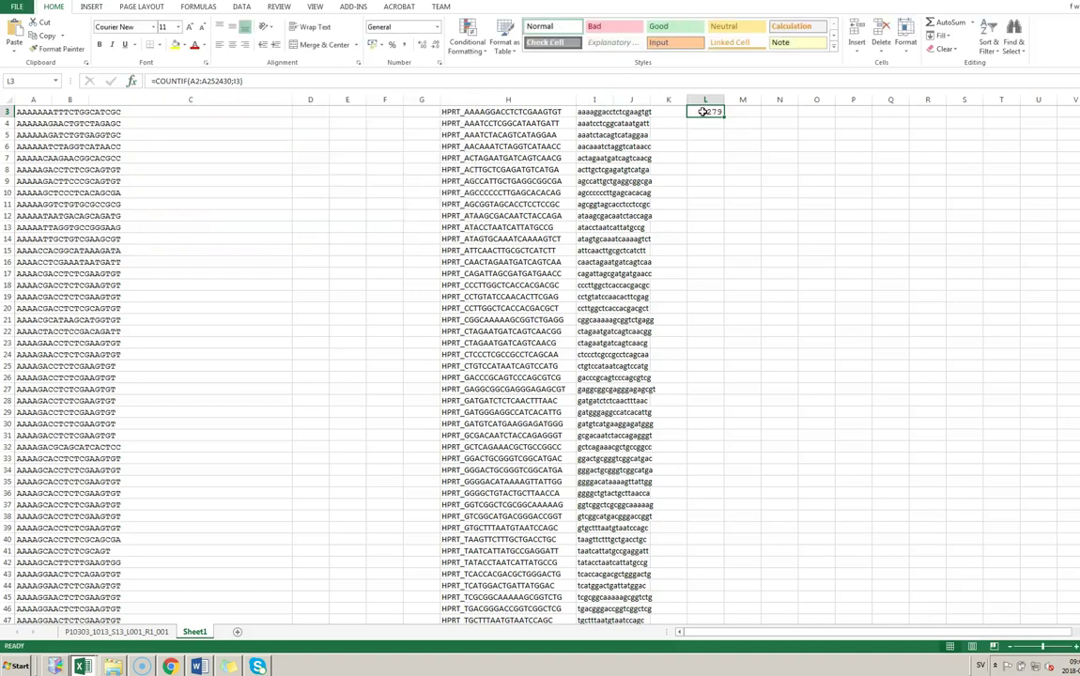
scroll(547, 184, up, 1)
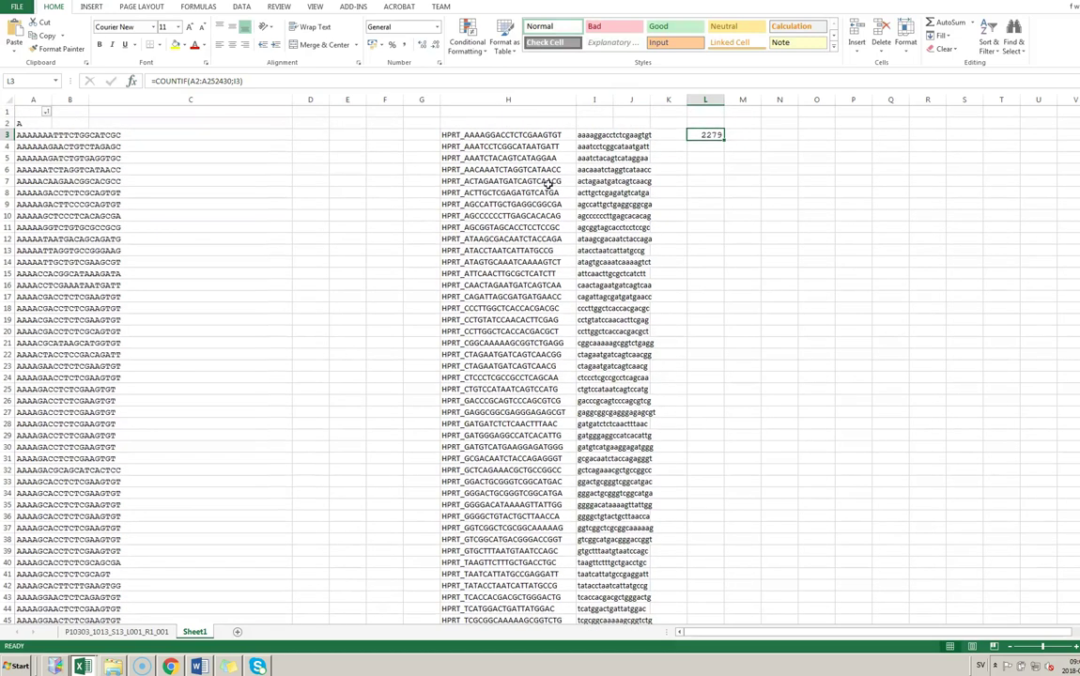
Review the COUNTIF formula in L3 and fill it down to L5
double_click(706, 135)
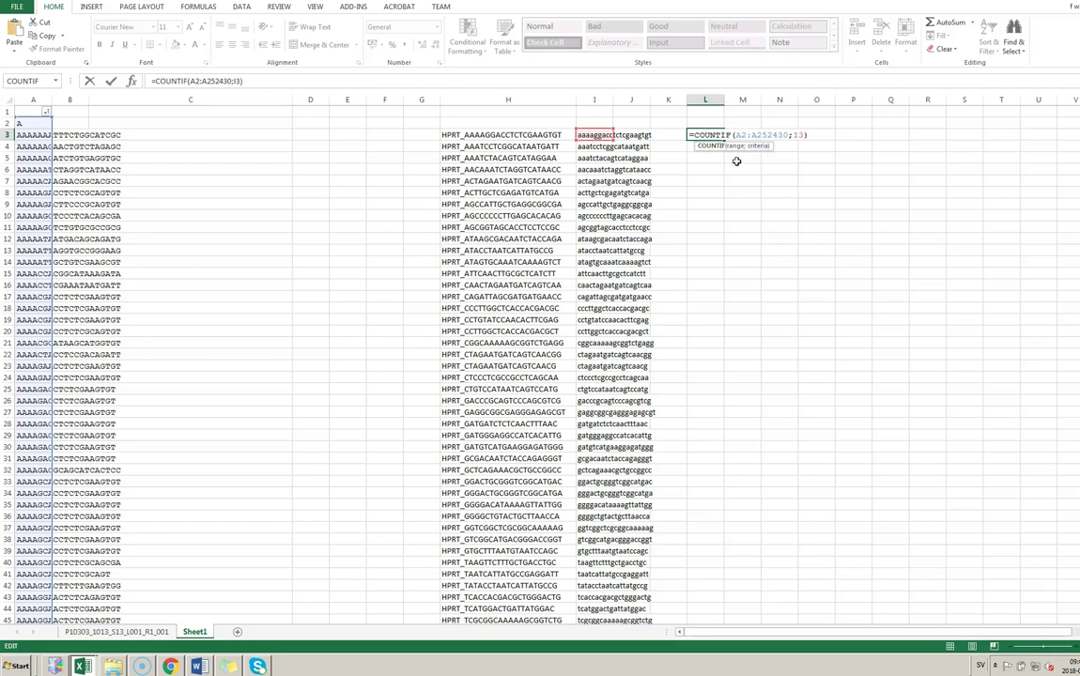
key(Return)
click(706, 133)
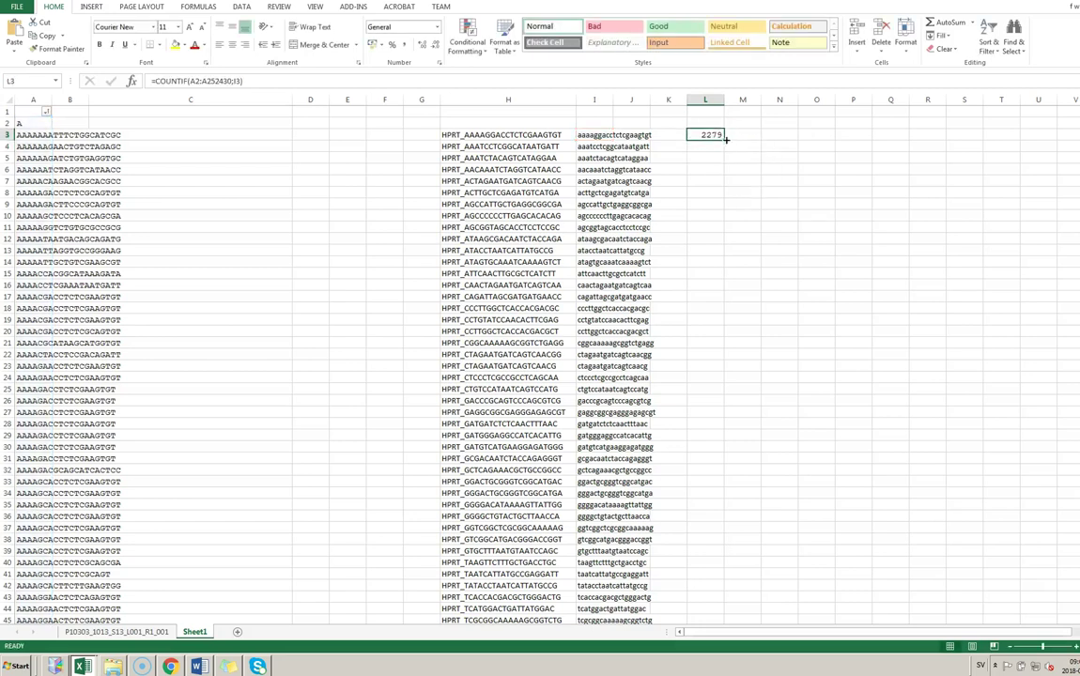
drag(725, 140, 719, 160)
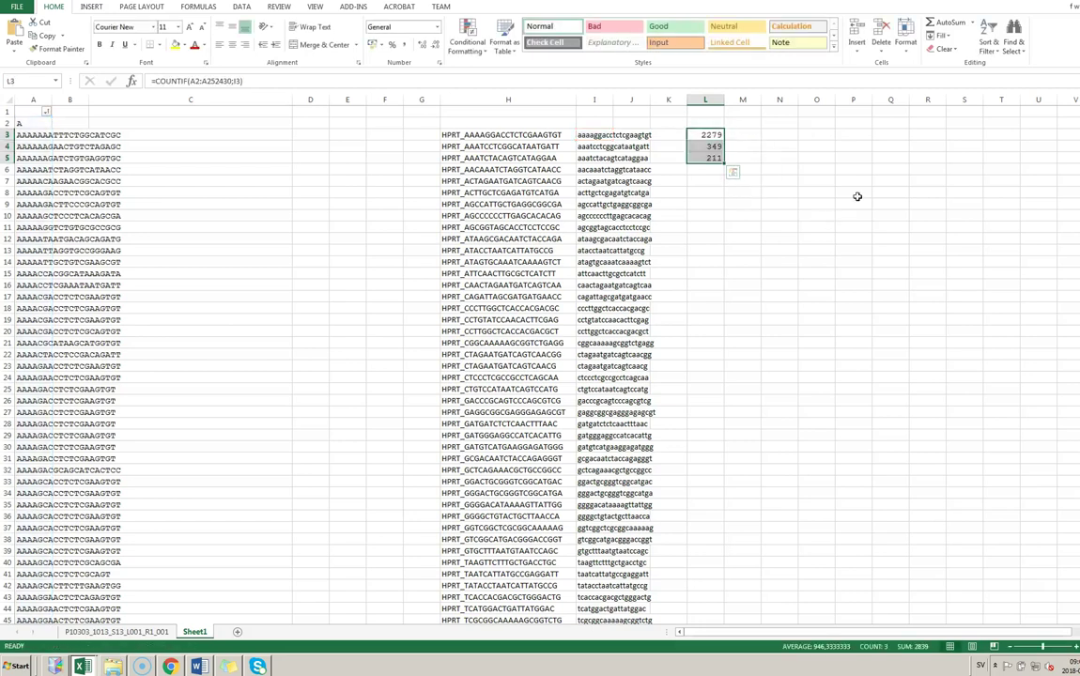
Check the copied formula in L4 and make L3's COUNTIF range absolute as $A$2:$A$252430
double_click(714, 148)
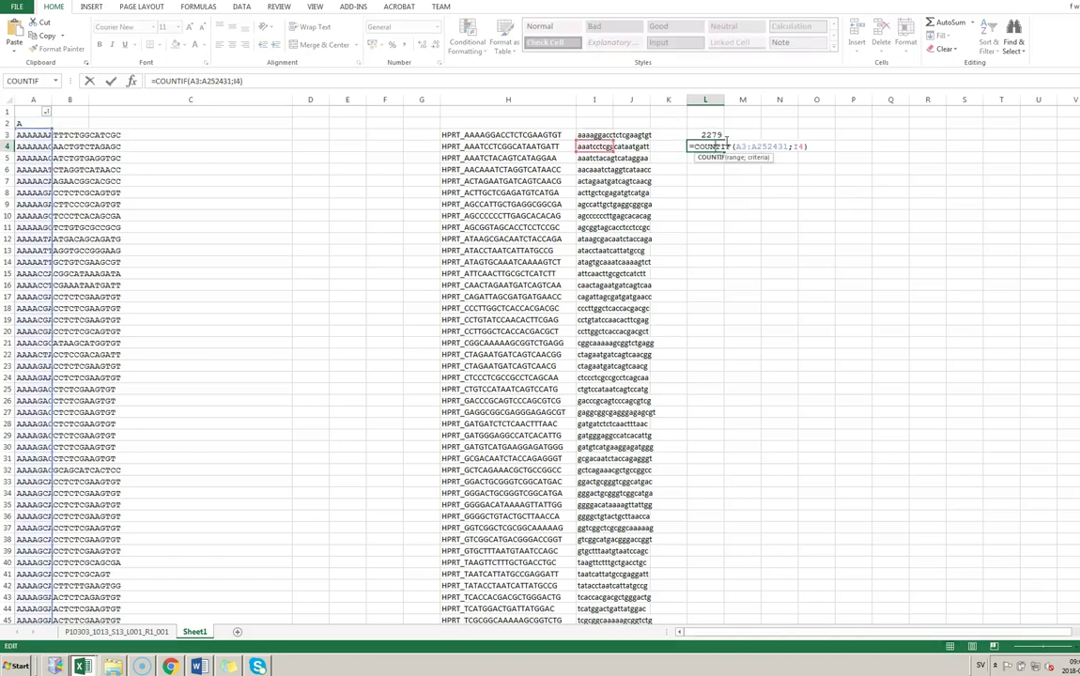
key(Escape)
click(724, 136)
double_click(725, 137)
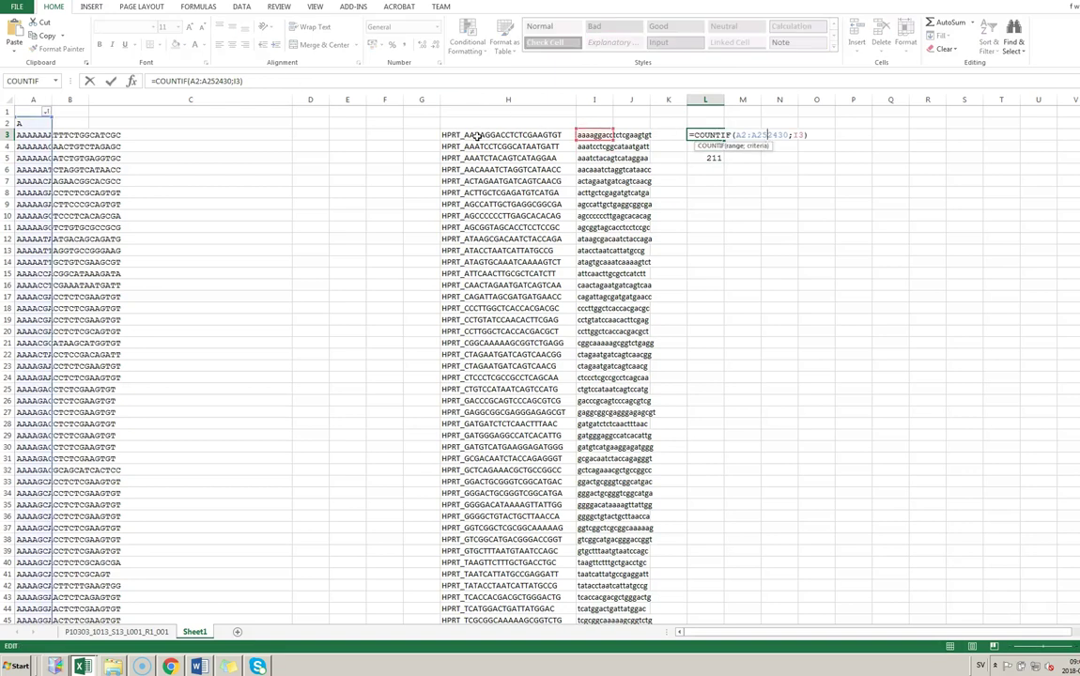
click(775, 135)
key(F4)
click(741, 136)
key(F4)
key(Return)
Refill the absolute-range COUNTIF formula from L3 down to L5 and check the copy in L4
click(716, 136)
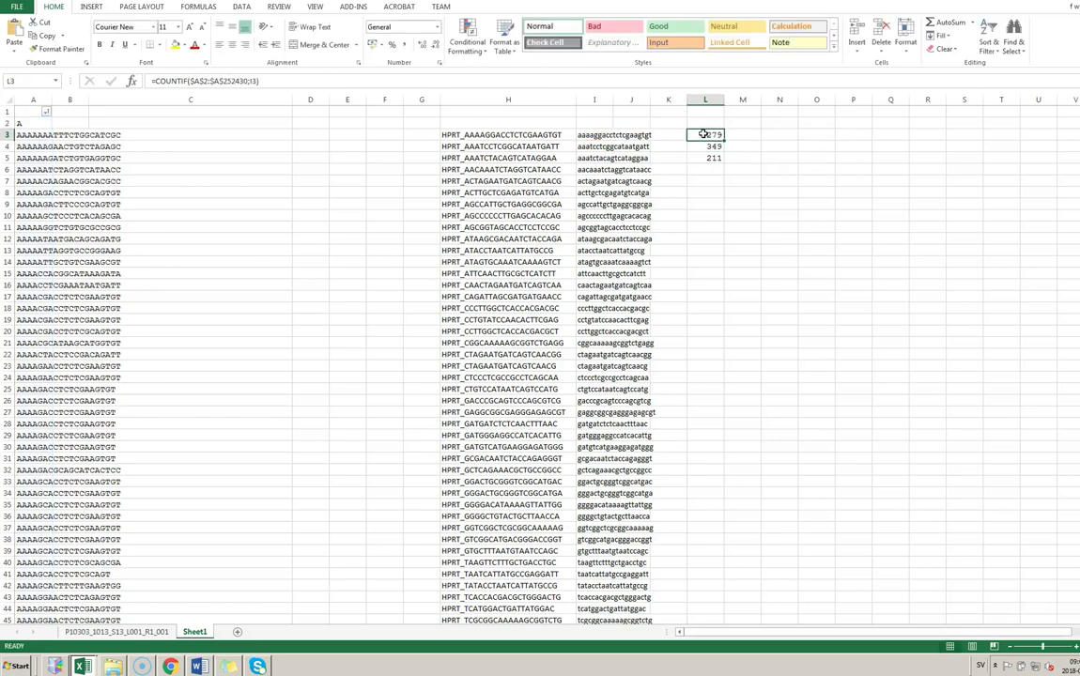
drag(724, 139, 722, 150)
double_click(706, 146)
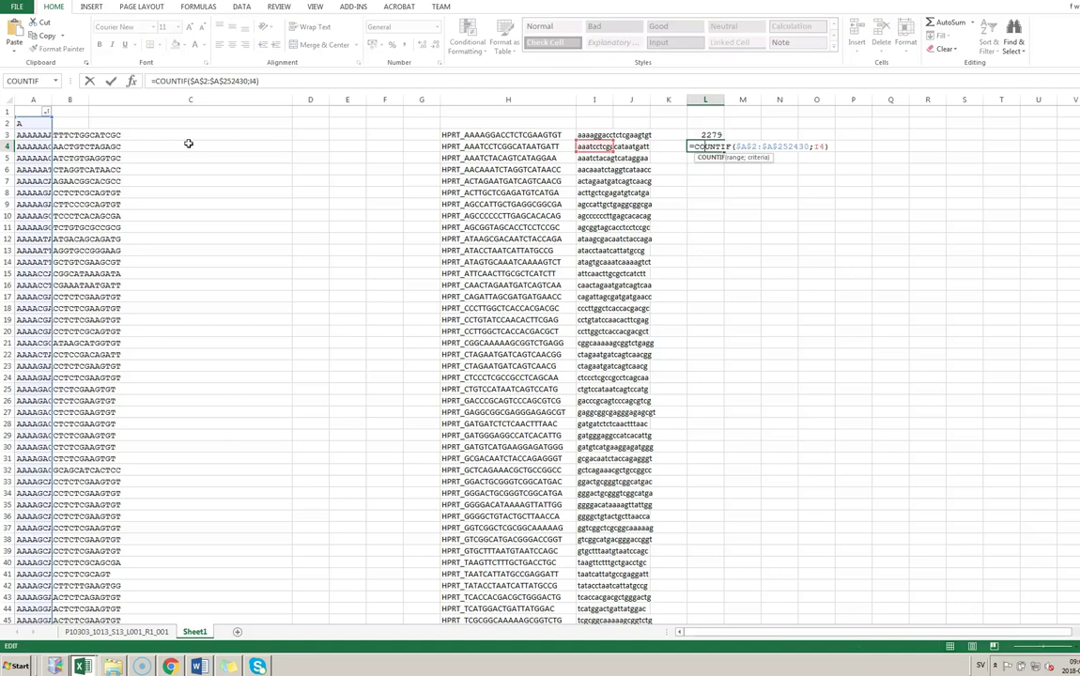
click(706, 135)
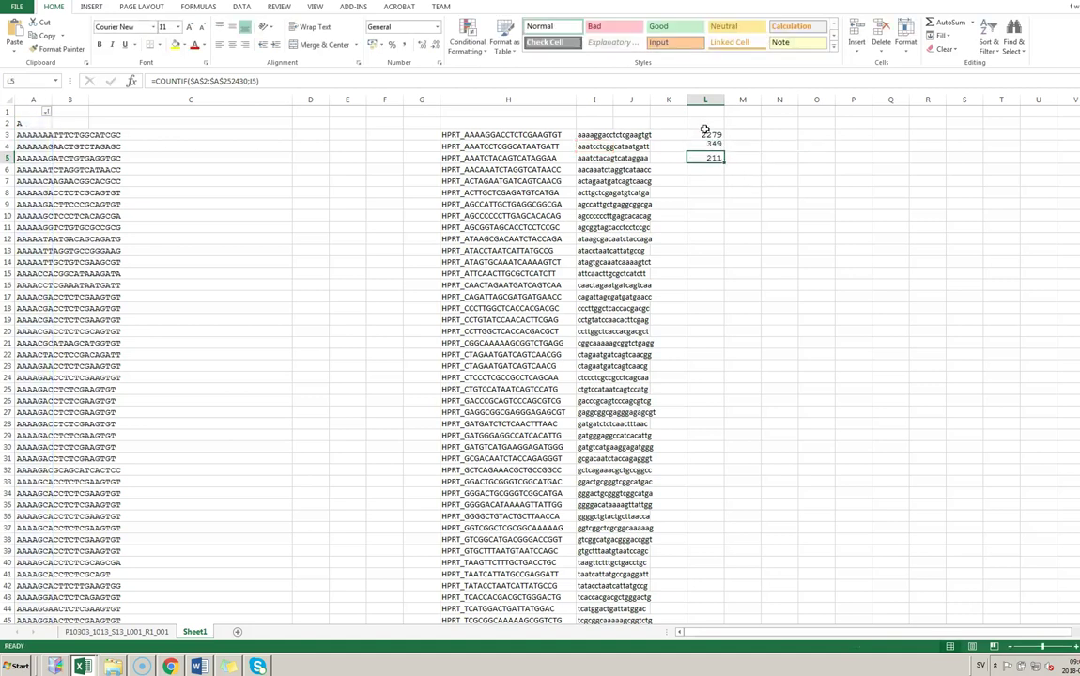
Fill the COUNTIF formula down column L through row 113, alongside the guide list
drag(725, 140, 691, 435)
click(714, 435)
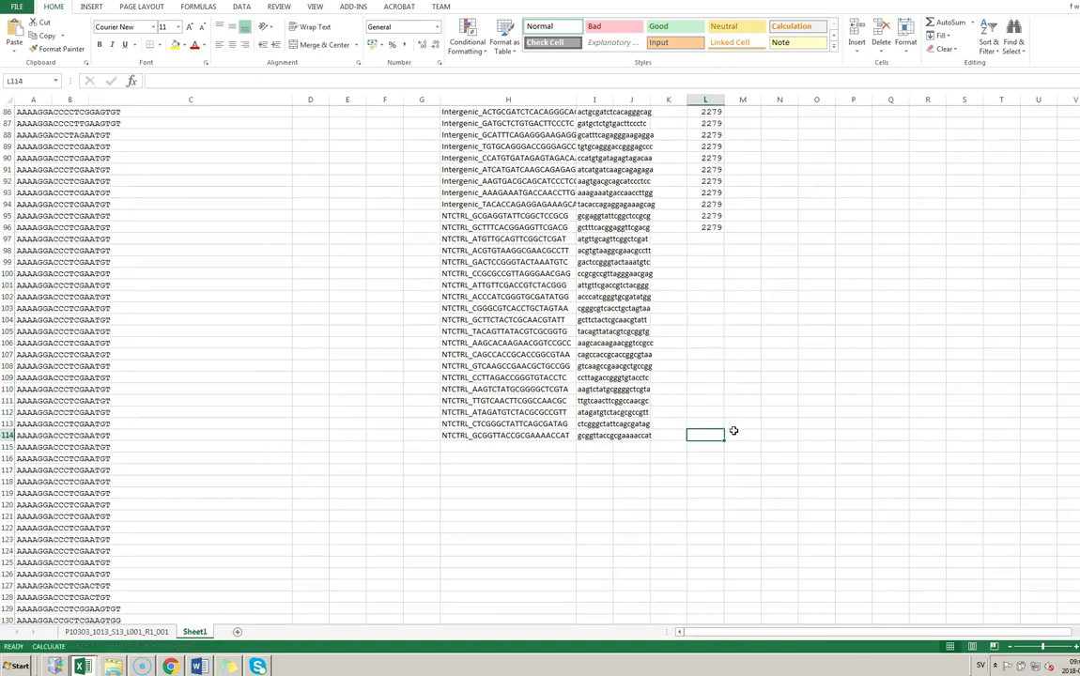
click(720, 424)
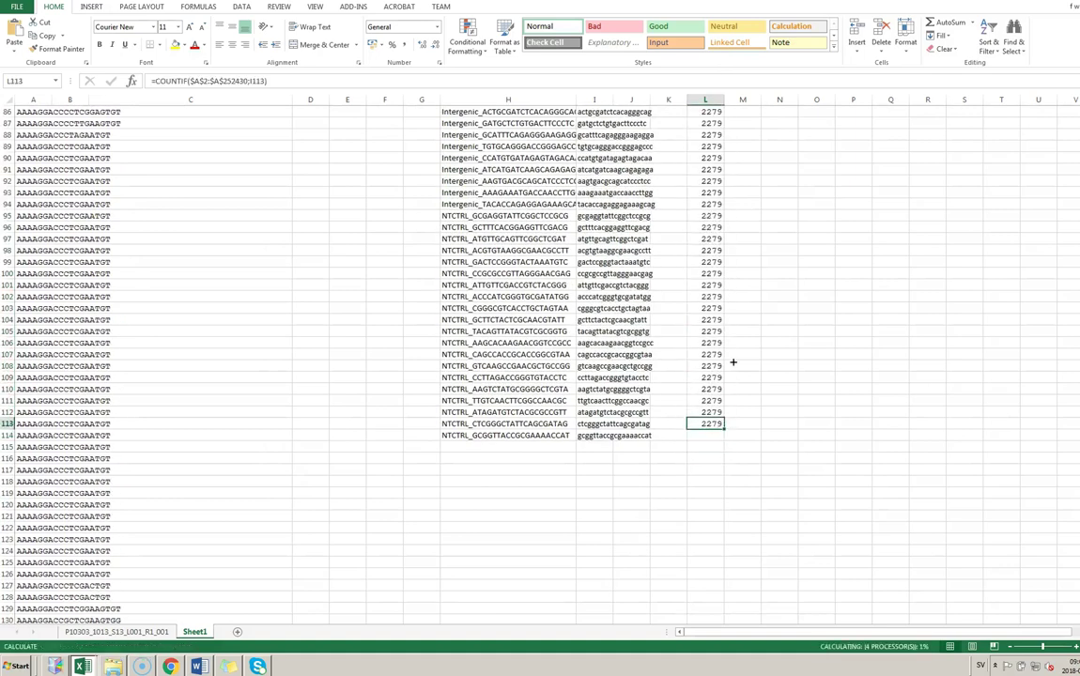
Review the filled counts and the formula in L62, and extend the COUNTIF formula from L113 to L114
scroll(732, 361, up, 11)
scroll(722, 439, up, 17)
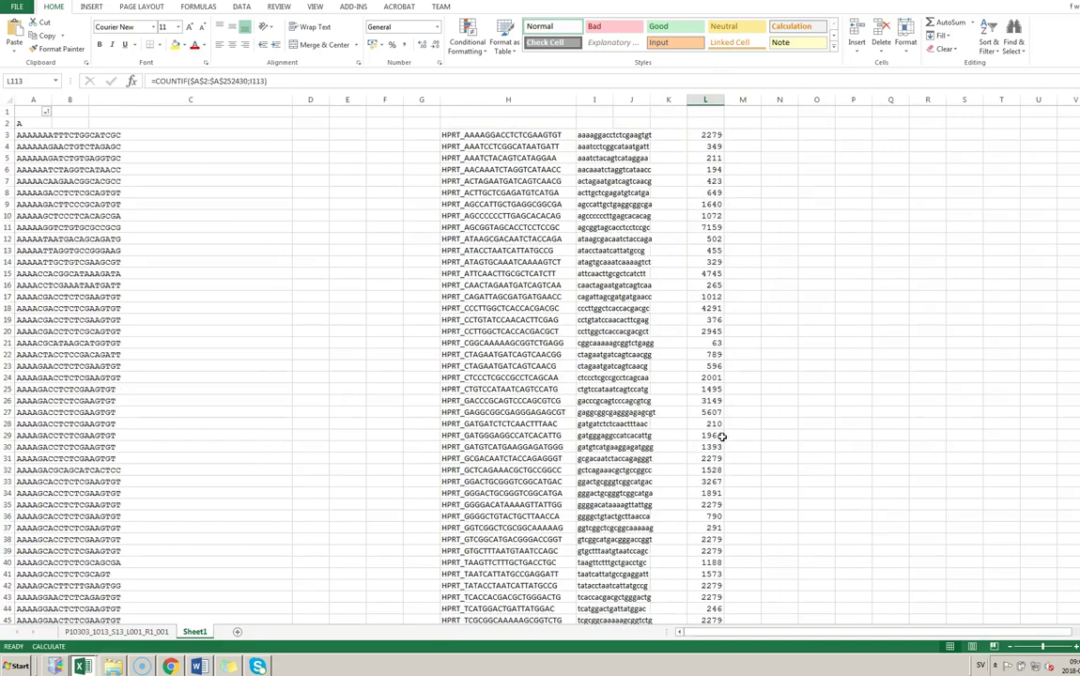
scroll(722, 435, down, 20)
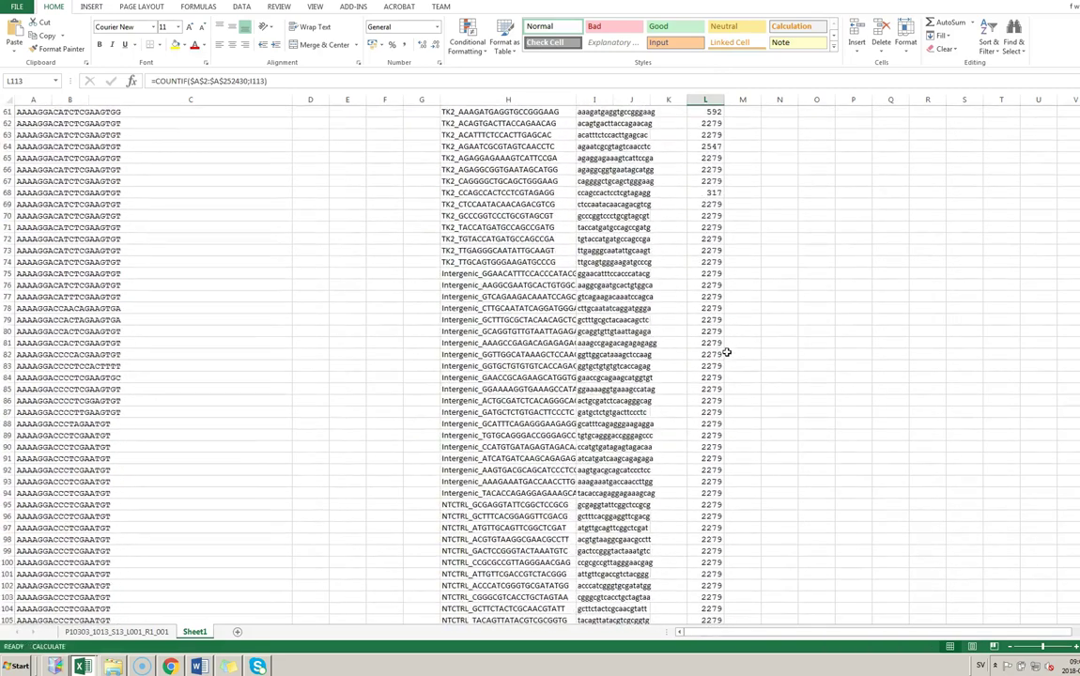
scroll(726, 352, up, 4)
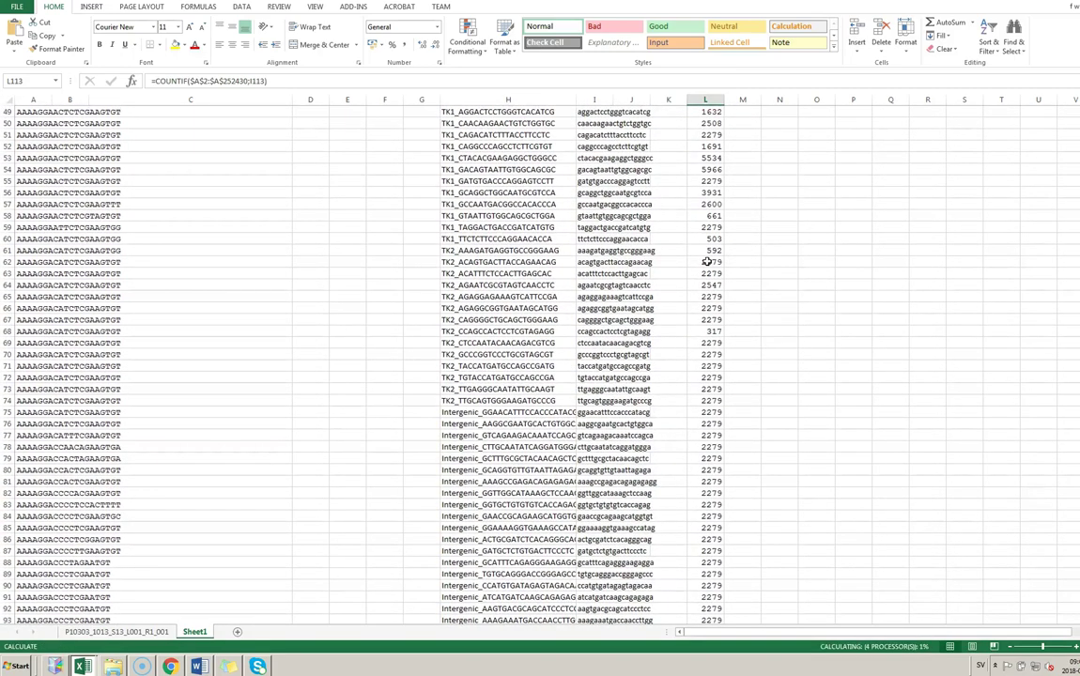
double_click(706, 262)
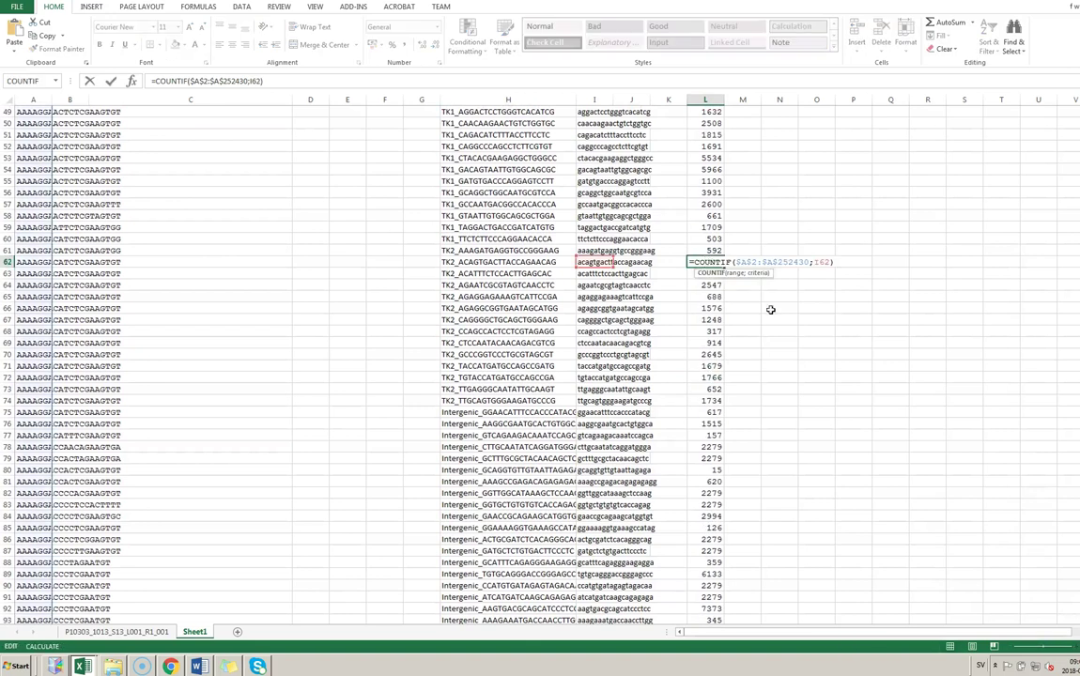
key(Return)
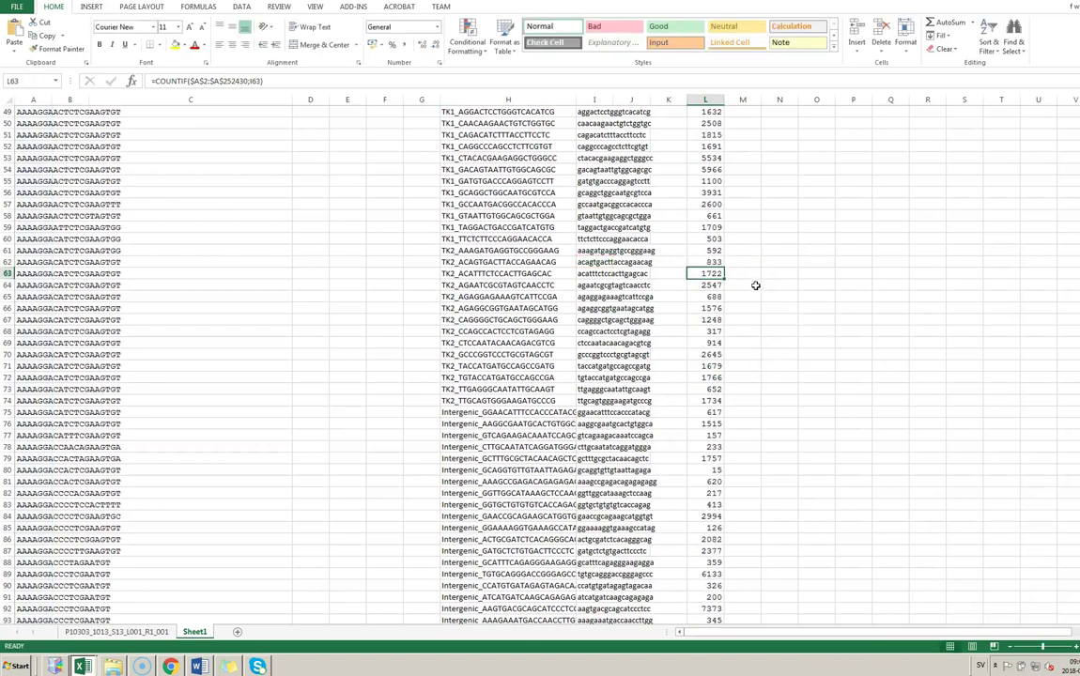
scroll(755, 285, down, 18)
scroll(726, 357, up, 2)
click(707, 294)
drag(723, 303, 724, 313)
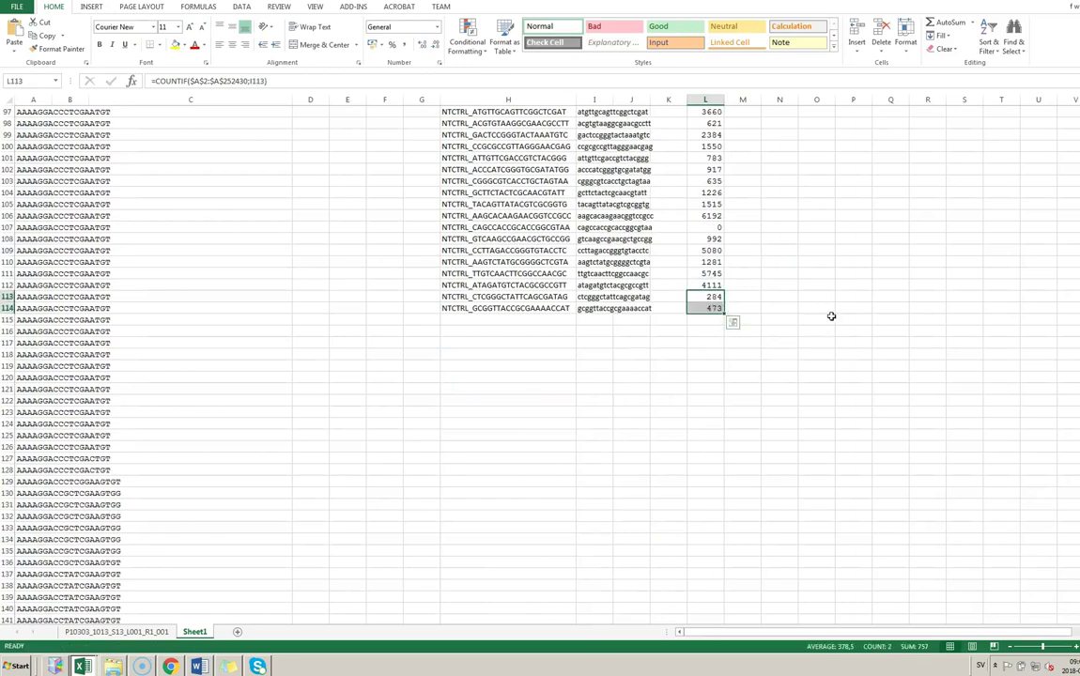
Check the range end in L3's formula and enter the number of reads, 252429, in N2
scroll(831, 316, up, 20)
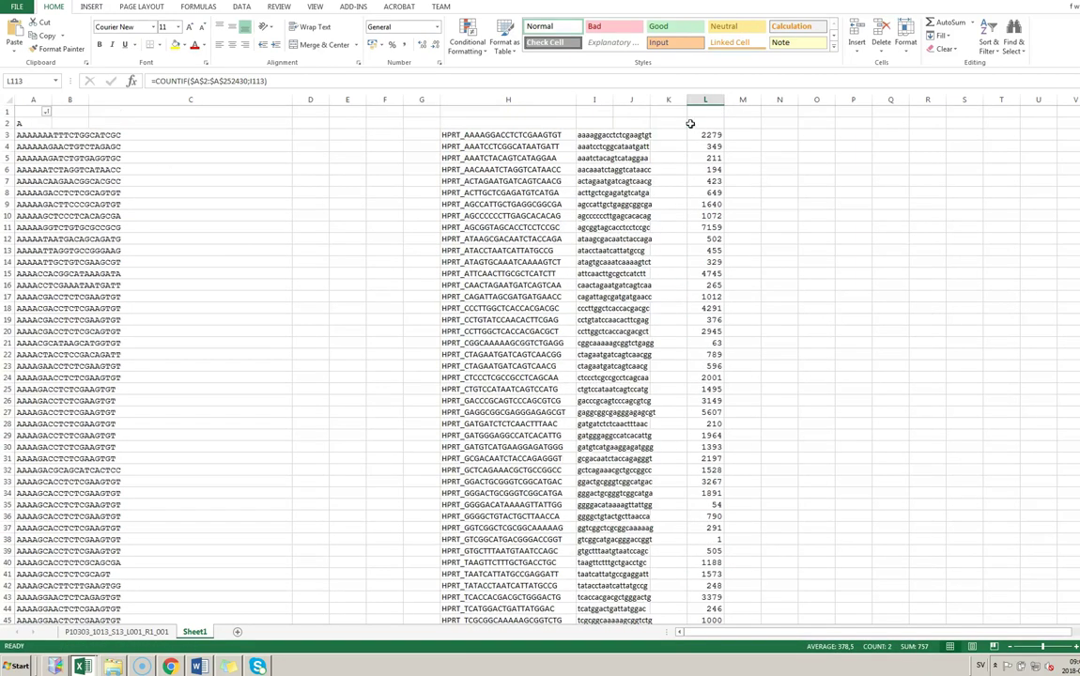
click(705, 135)
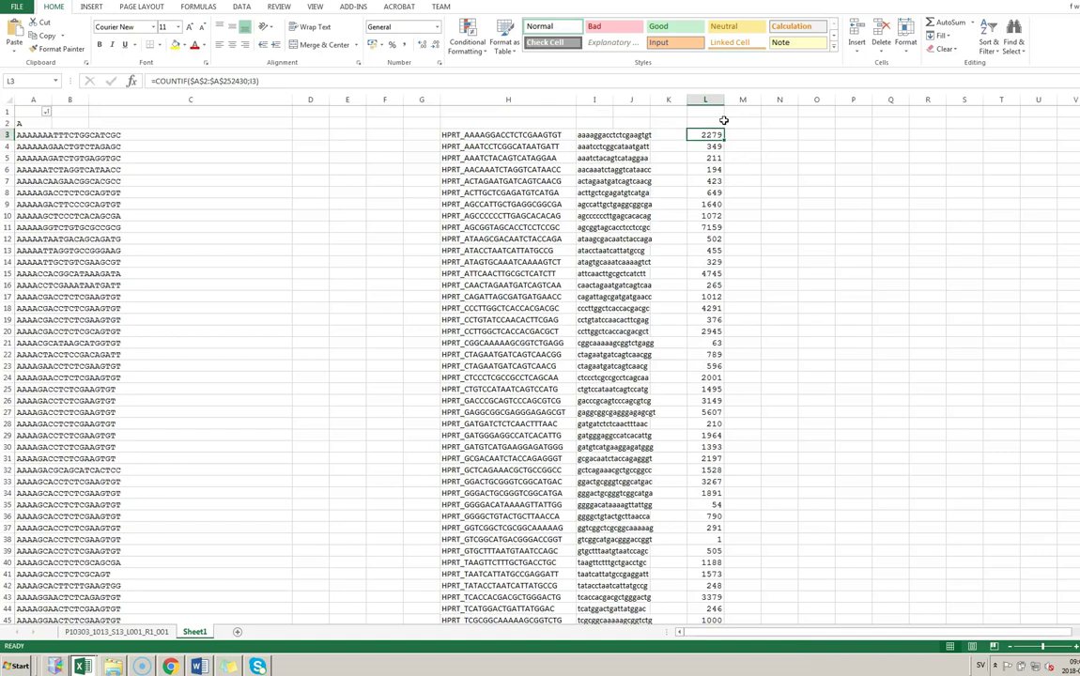
click(772, 123)
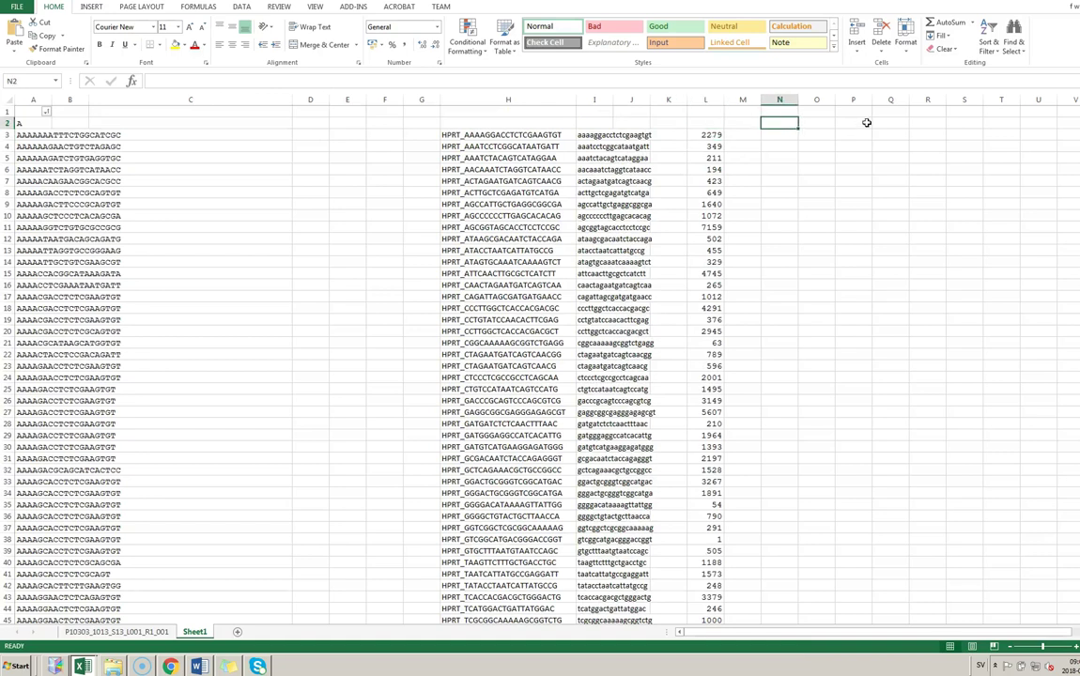
text(2524430)
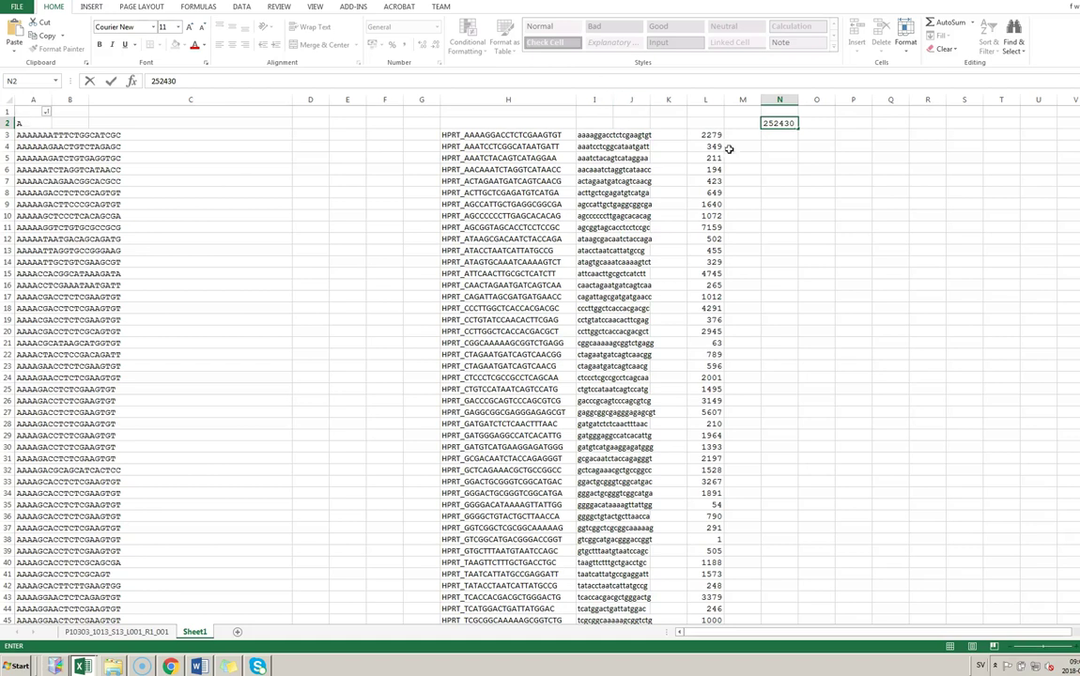
key(BackSpace)
key(BackSpace)
key(ctrl+Return)
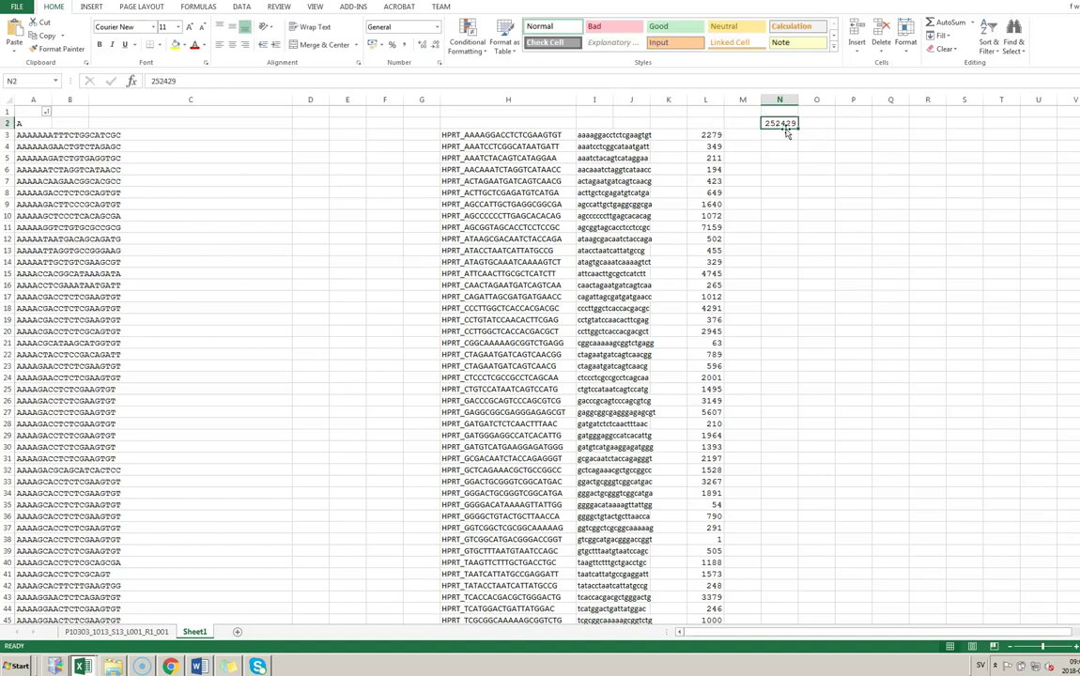
Move the read number from N2 to I1 and label it "total reads" in H1
drag(785, 133, 552, 114)
text(tal reads)
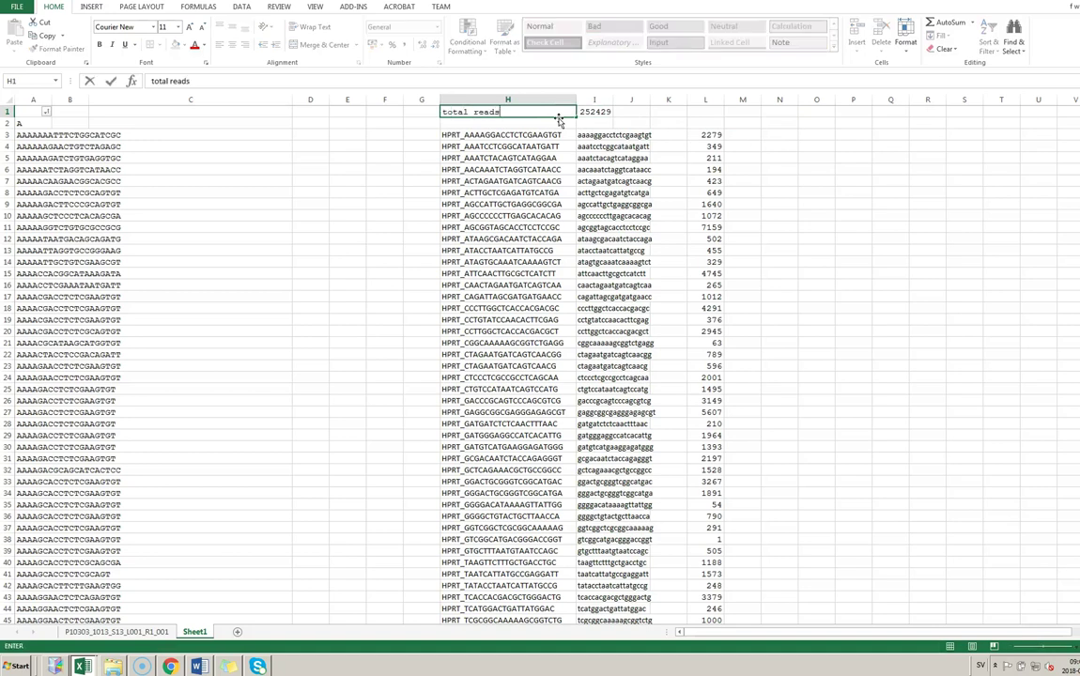
key(Return)
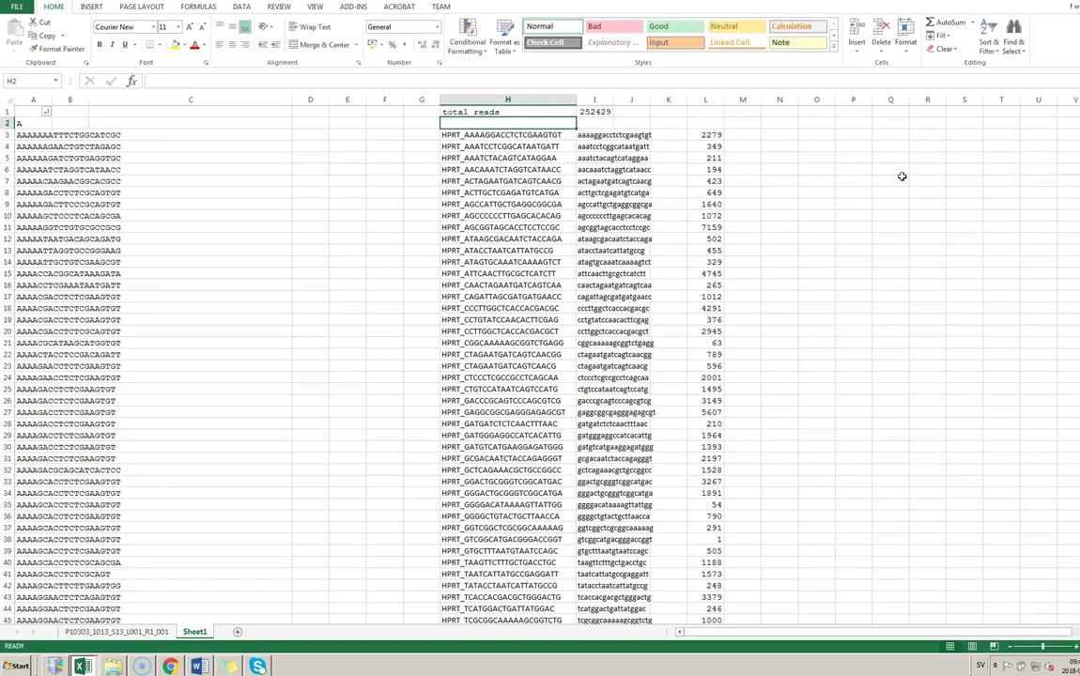
Enter the label "sum" in K1 and a SUM formula in L1 that adds the guide counts in column L
click(667, 112)
text(sum)
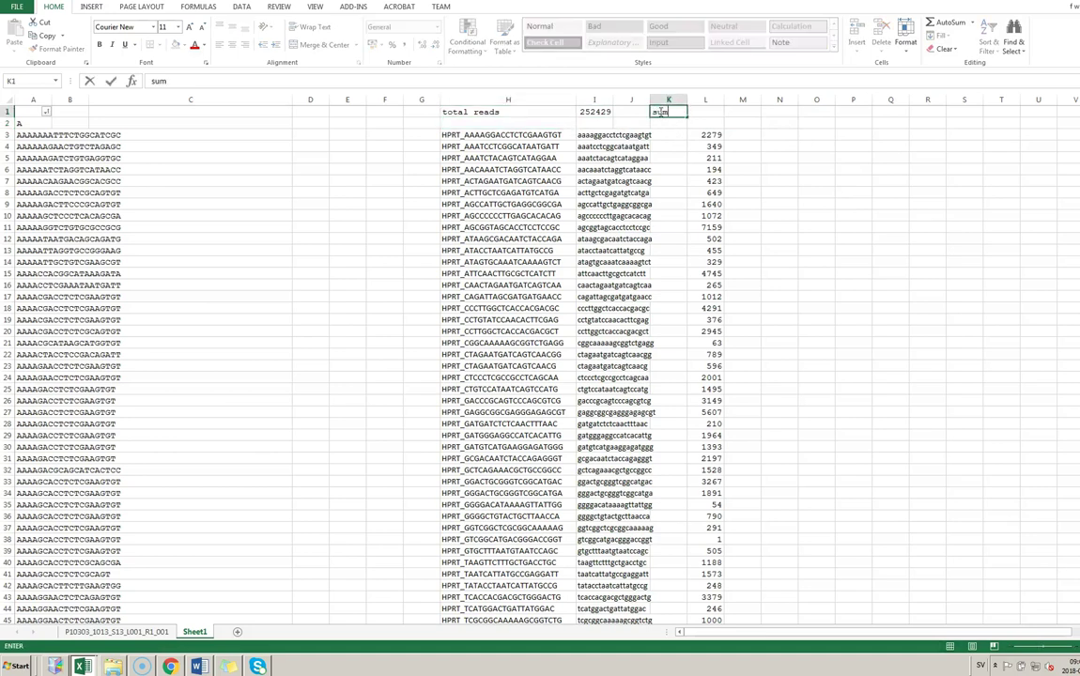
key(Tab)
text(=)
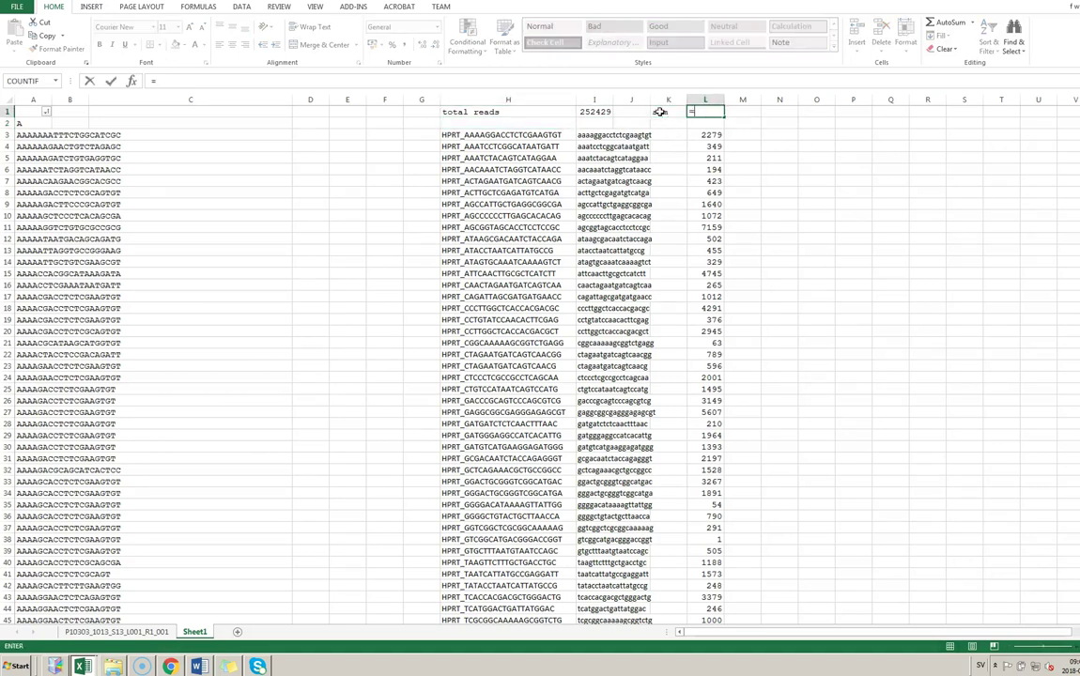
text(sum)
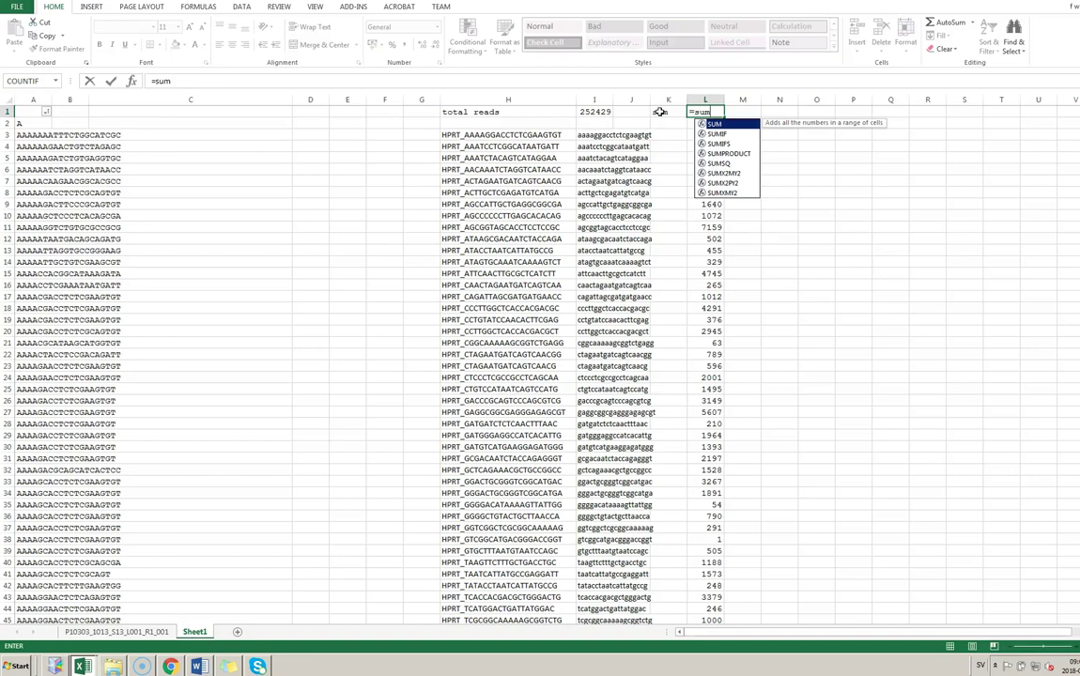
text(()
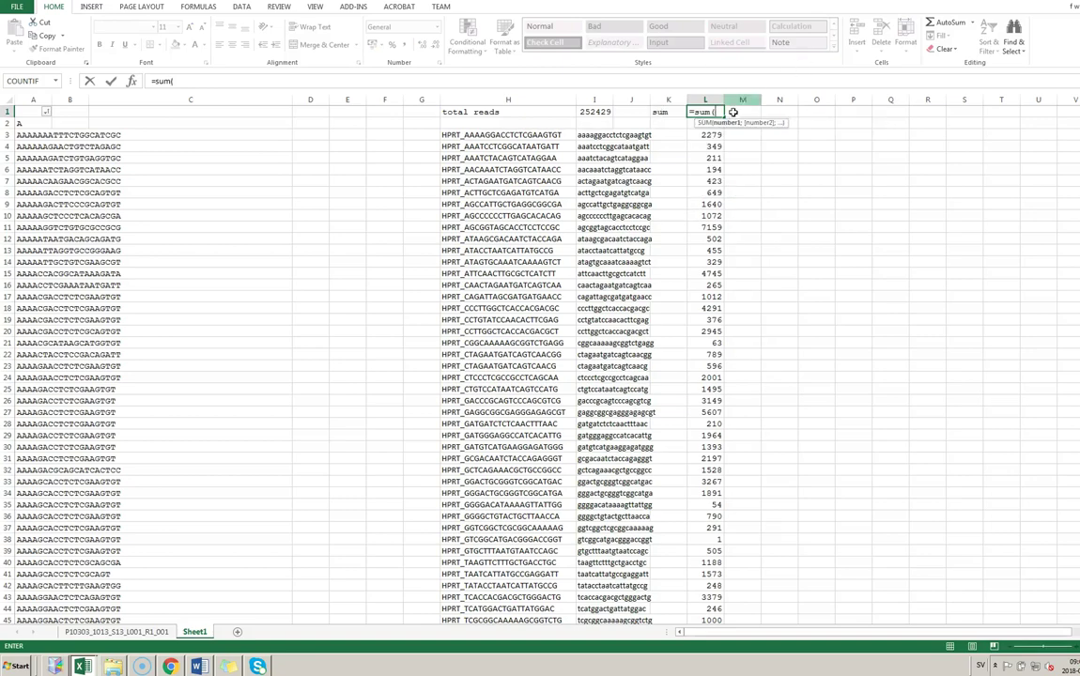
drag(625, 134, 692, 604)
key(Return)
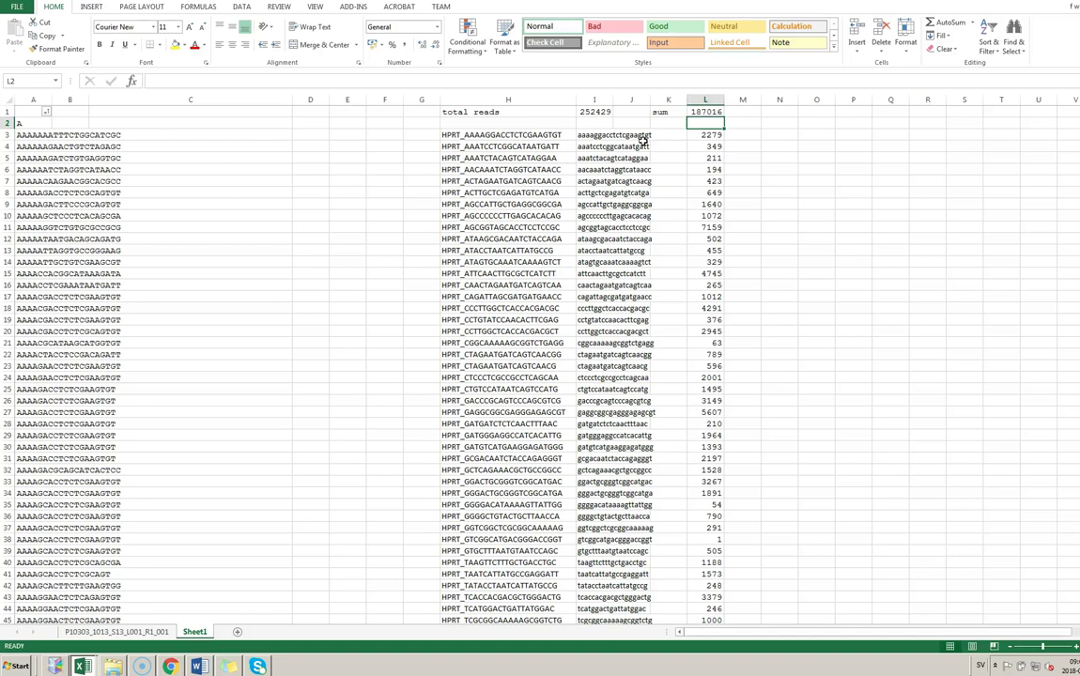
Enter the formula =L1/I1 in M1 to divide the summed counts by the total reads
click(751, 115)
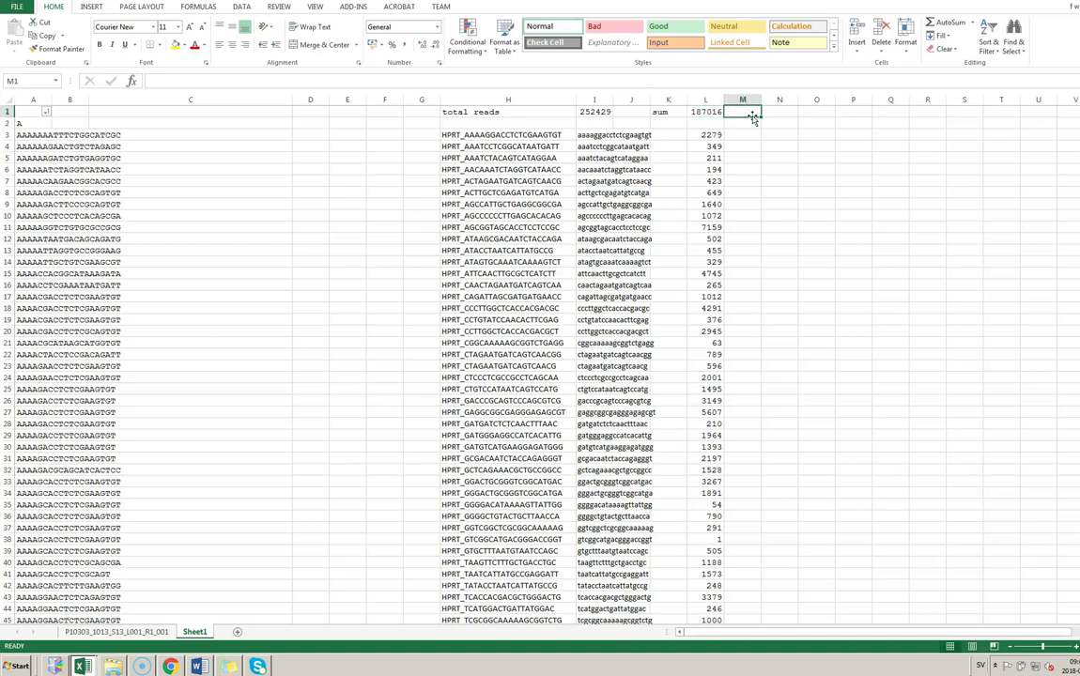
text(=)
click(709, 112)
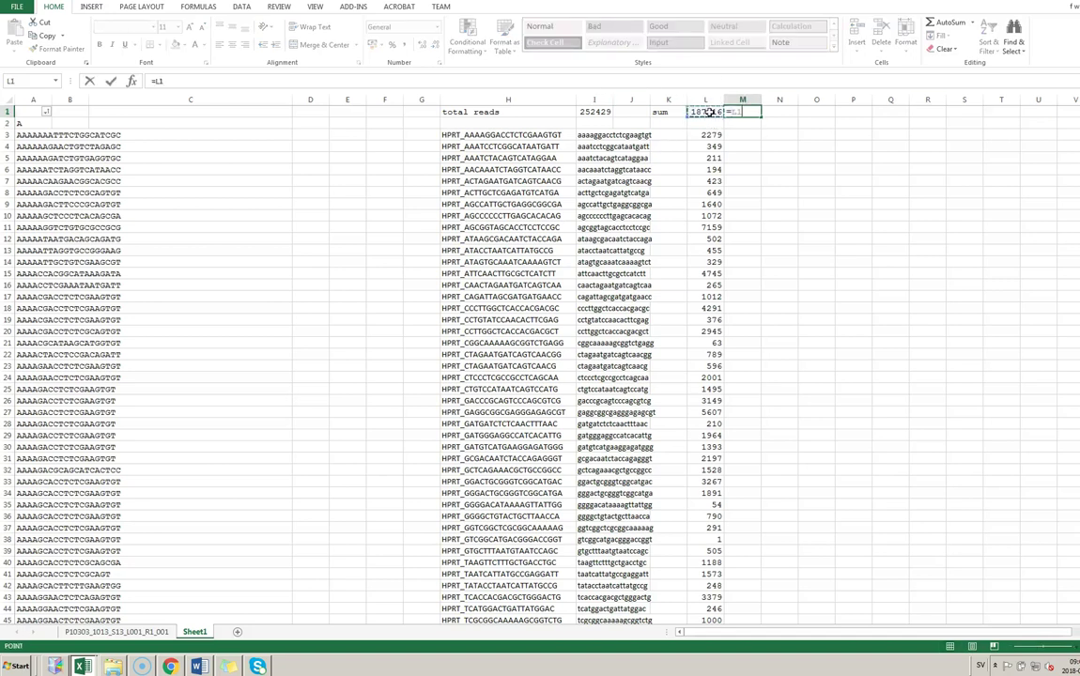
text(/)
click(588, 115)
key(Return)
Format M1 as a percentage with one decimal place
right_click(753, 114)
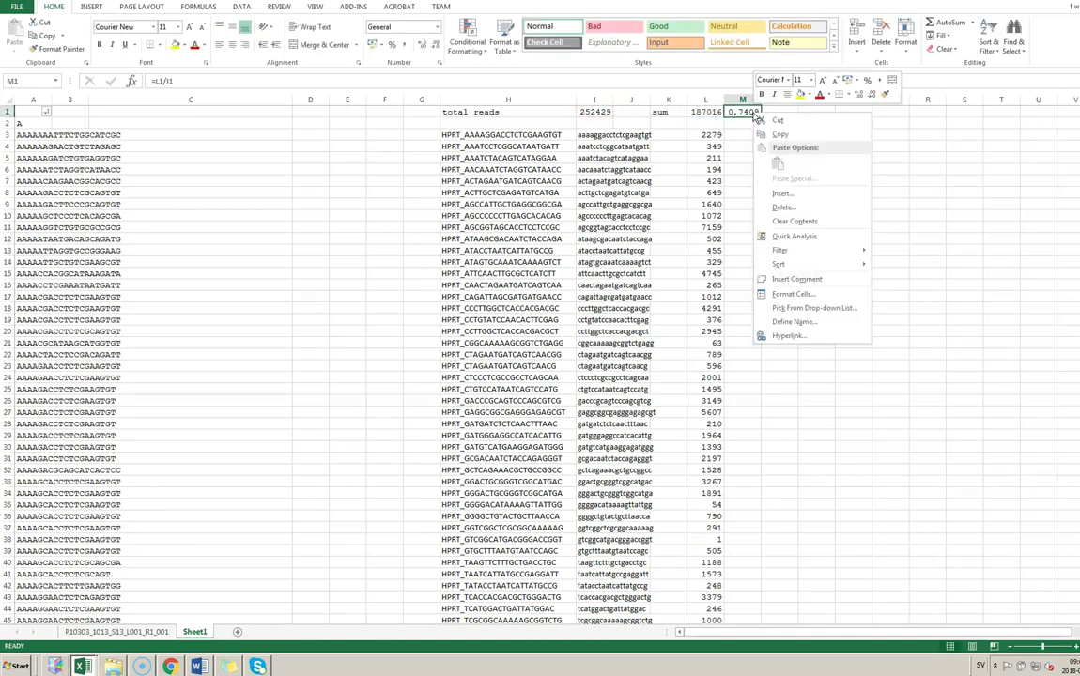
click(827, 297)
click(704, 251)
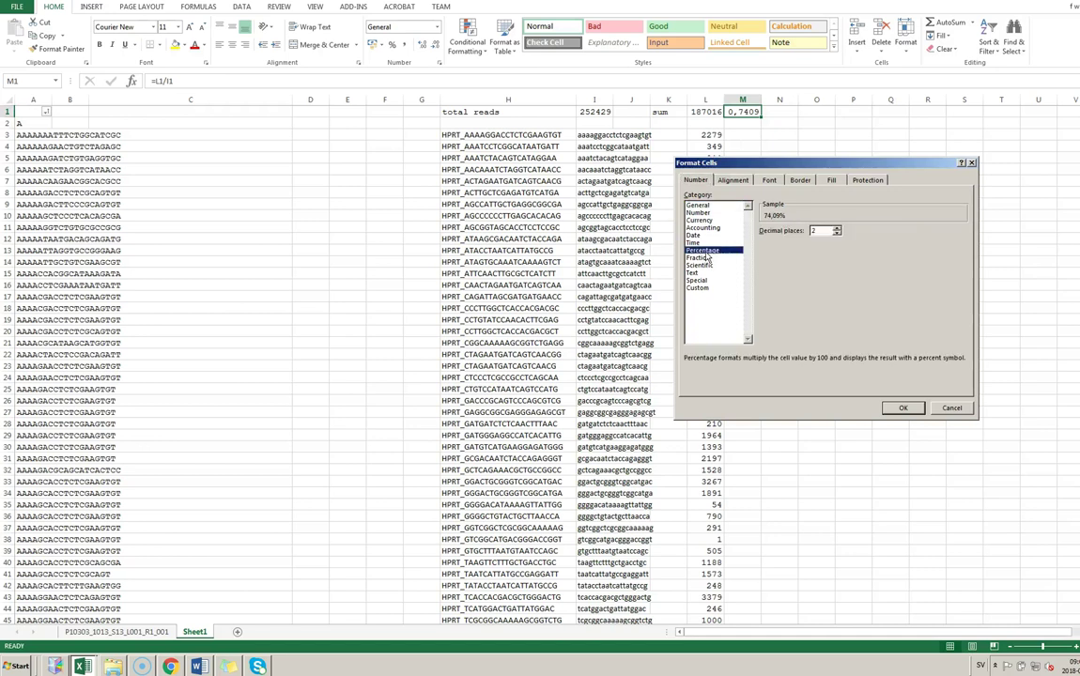
click(837, 235)
click(903, 408)
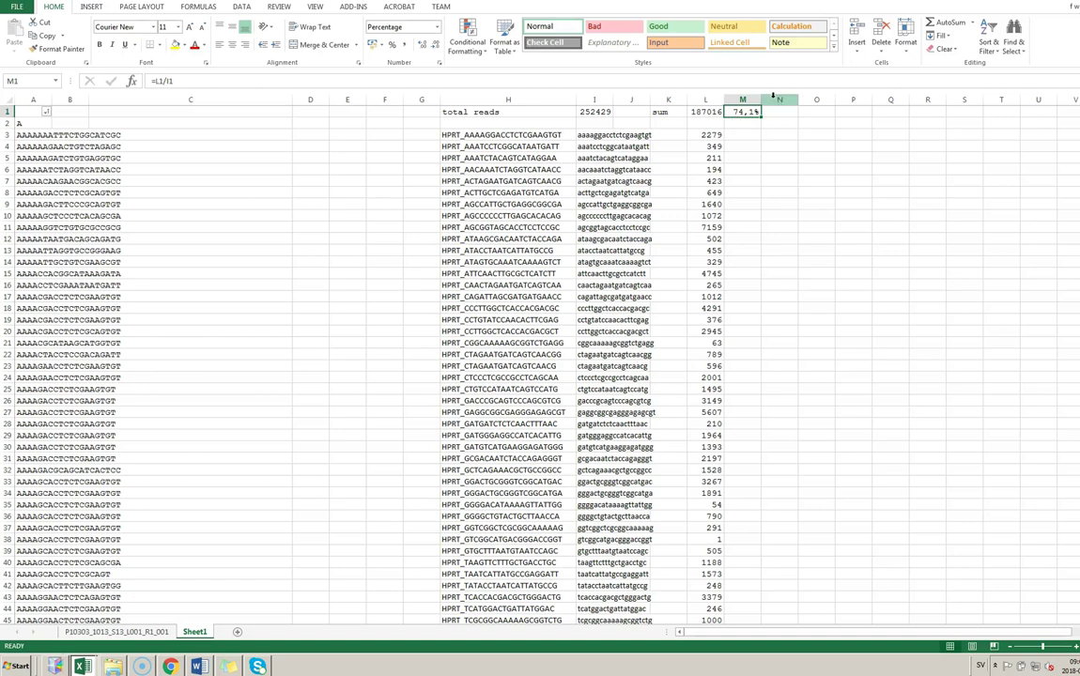
Enter the formula =L3/I1 in M3 to divide the first guide's count by the total reads
click(749, 135)
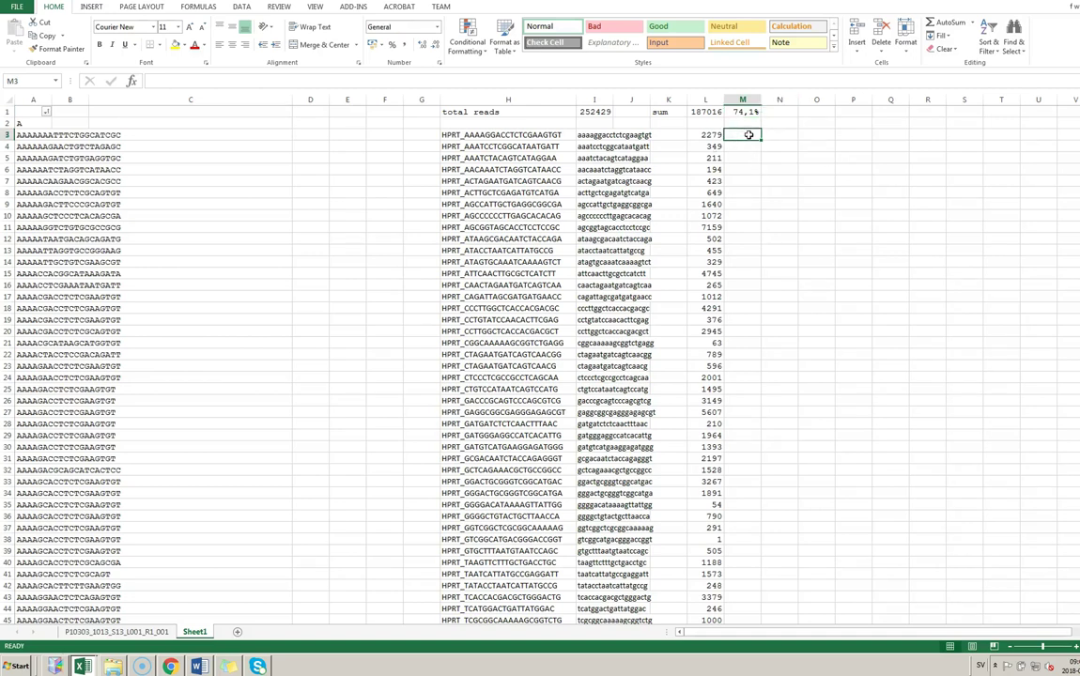
text(=)
click(716, 134)
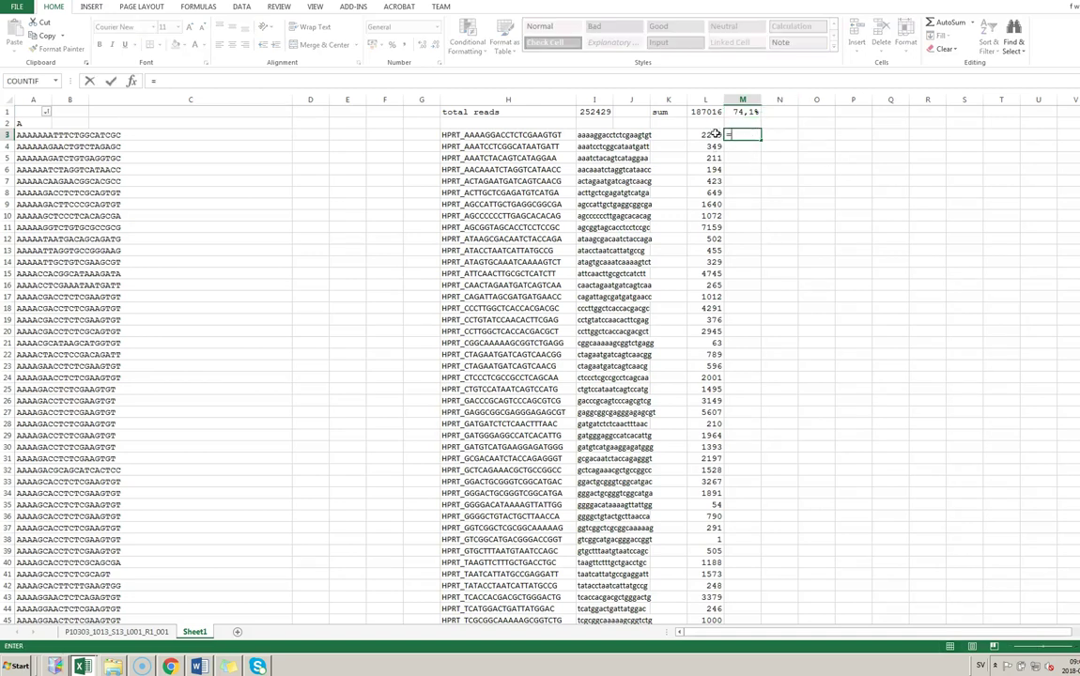
text(/)
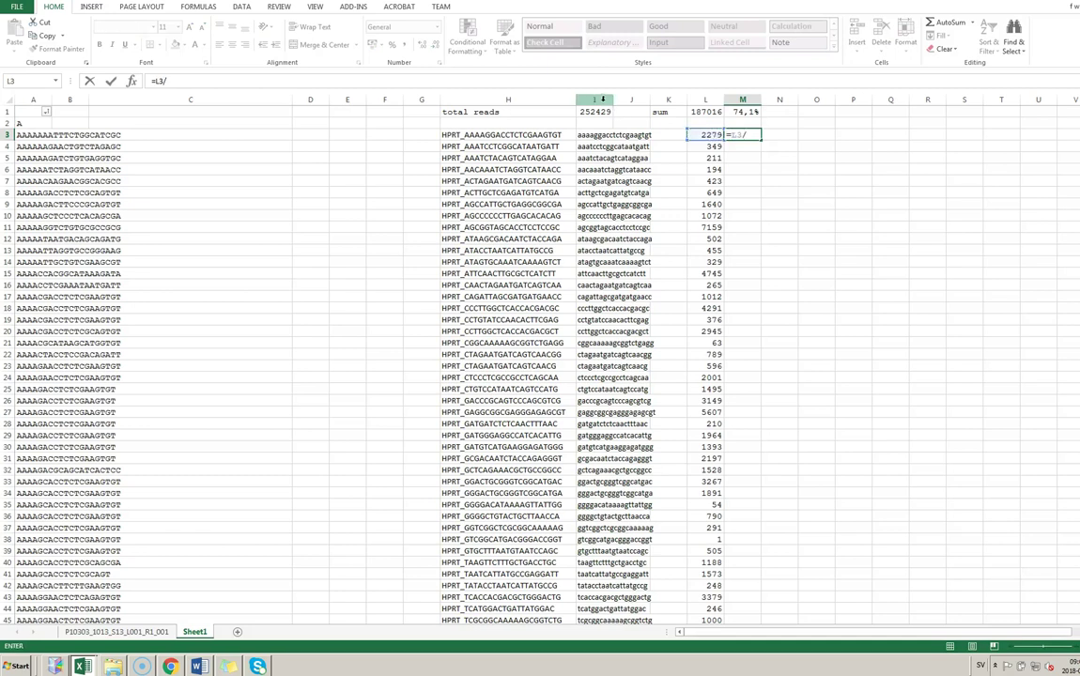
click(595, 112)
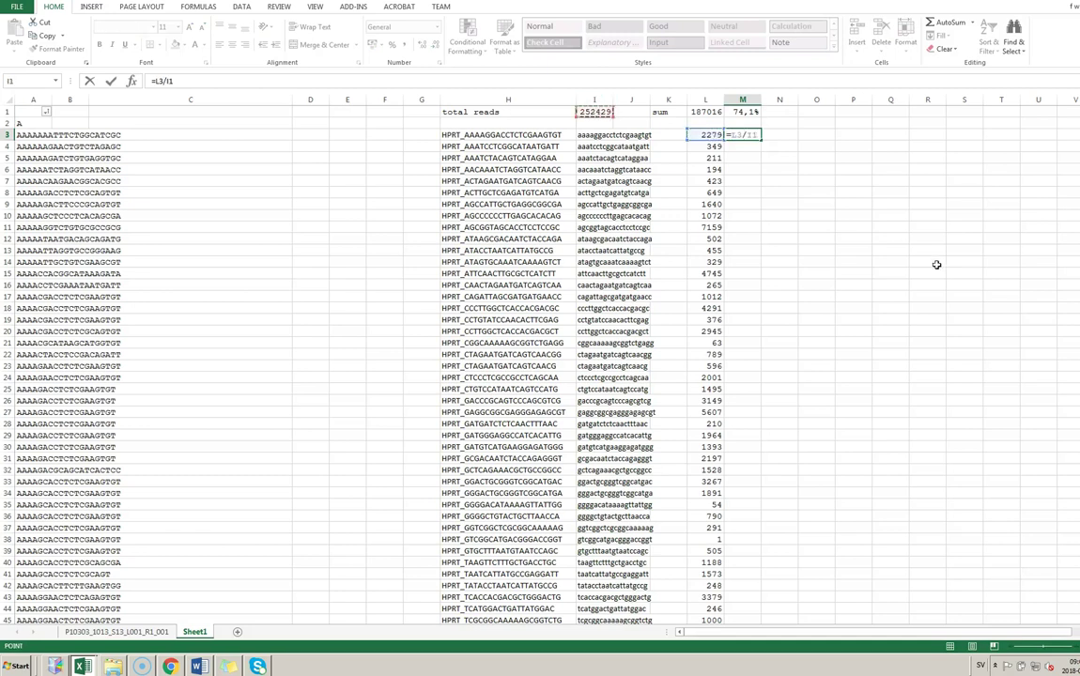
key(Return)
Format M3 as a percentage with two decimal places
click(744, 135)
right_click(744, 135)
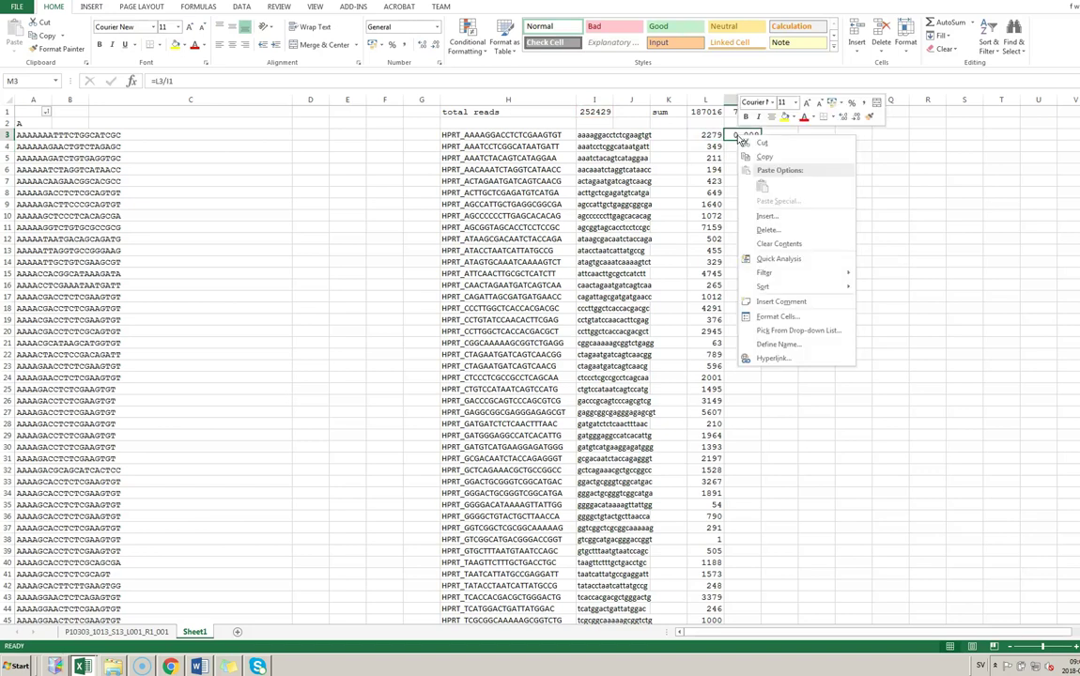
click(776, 317)
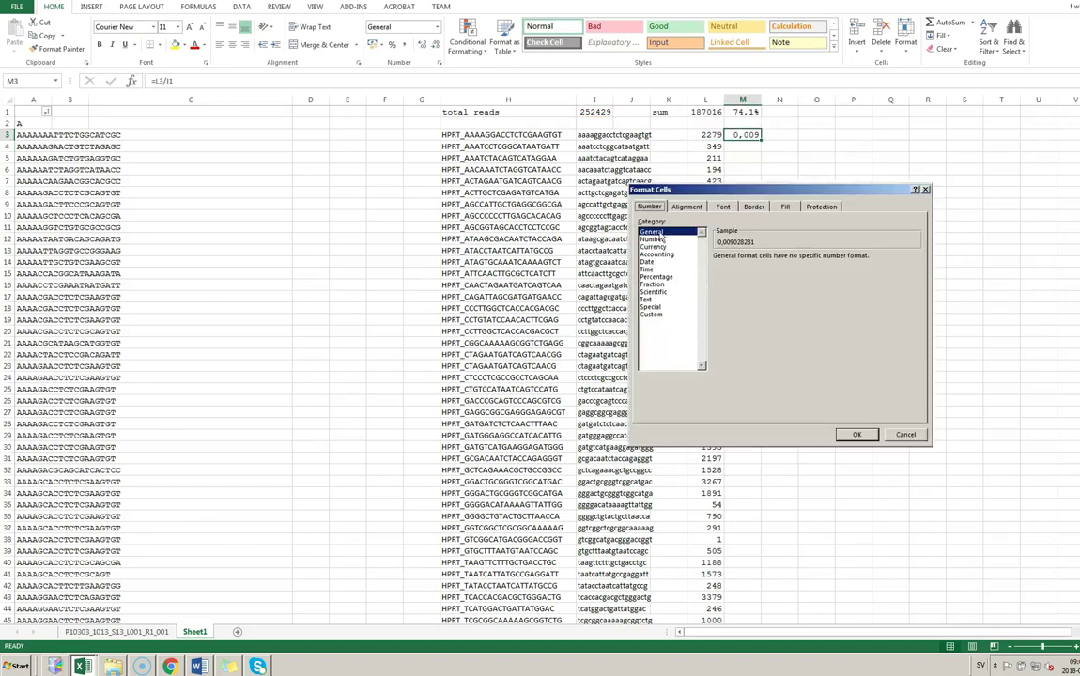
click(658, 277)
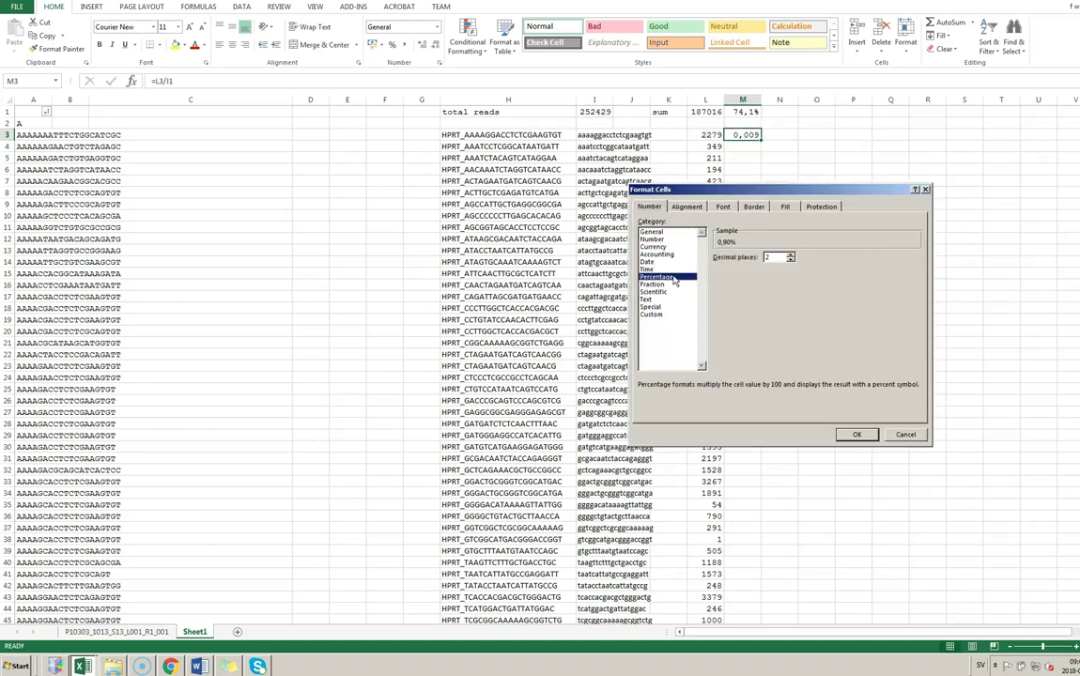
double_click(792, 257)
text(1)
key(Return)
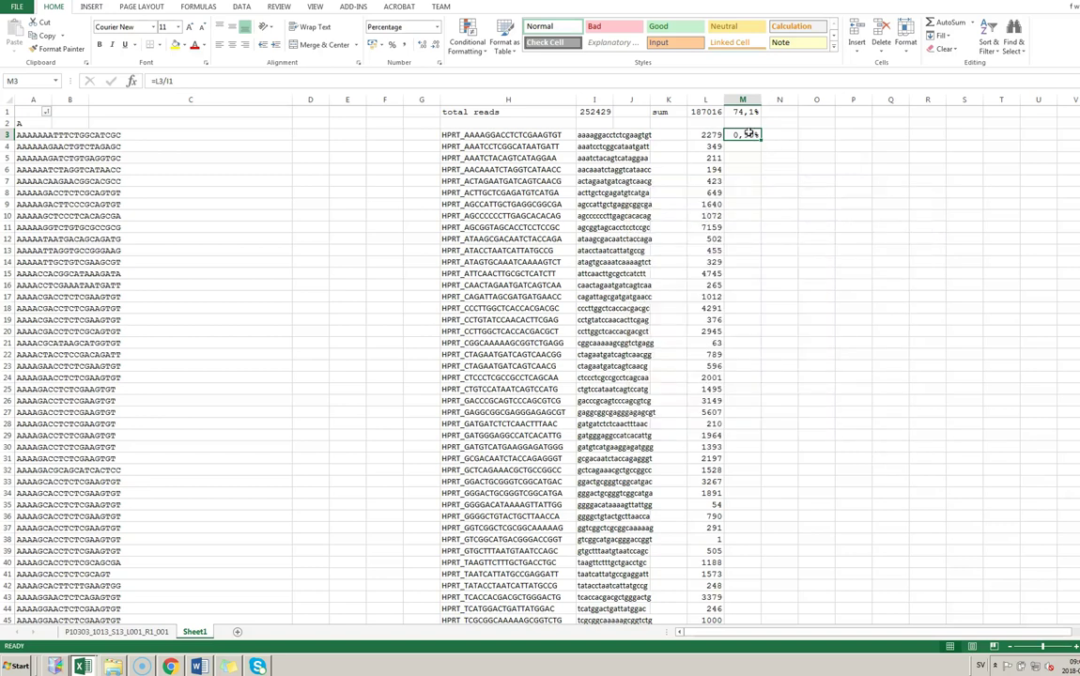
Make the total-reads reference in M3 absolute so the formula reads =L3/$I$1
double_click(749, 134)
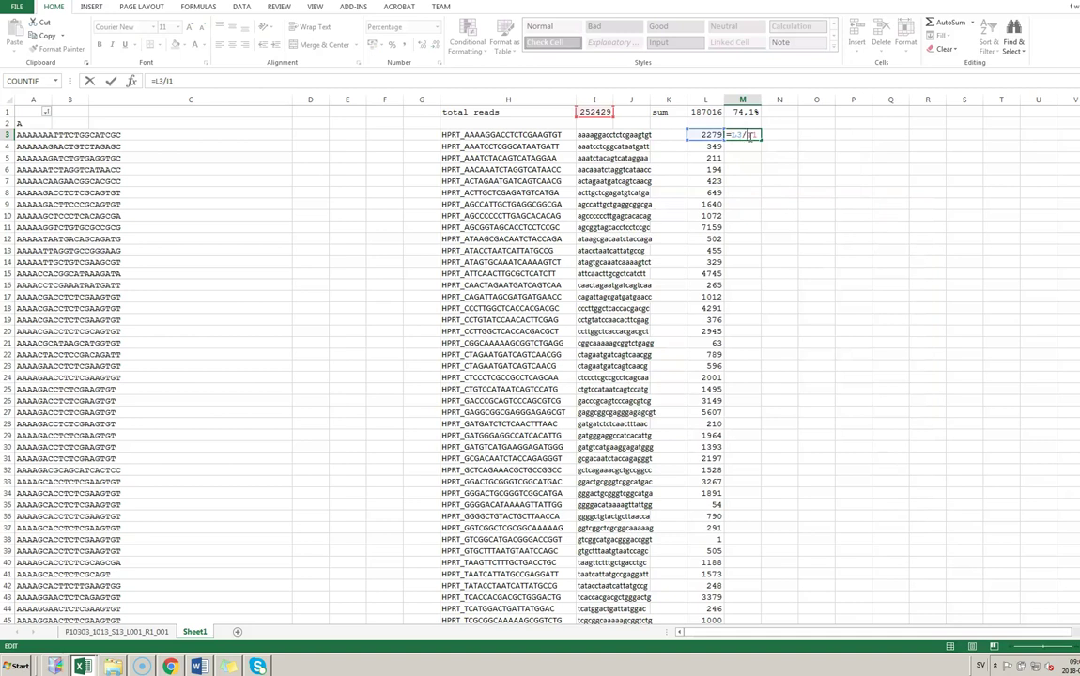
key(F4)
key(ctrl+Return)
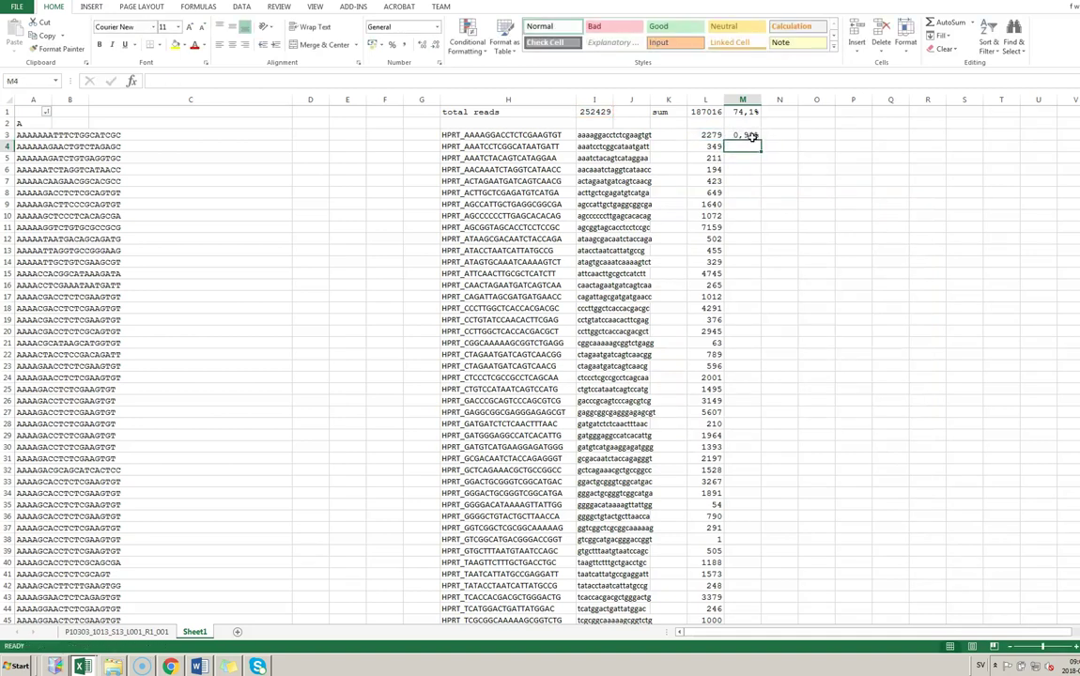
Fill the M3 share formula down column M to the last guide in row 114, checking the cell references in M5
drag(758, 139, 757, 162)
double_click(742, 158)
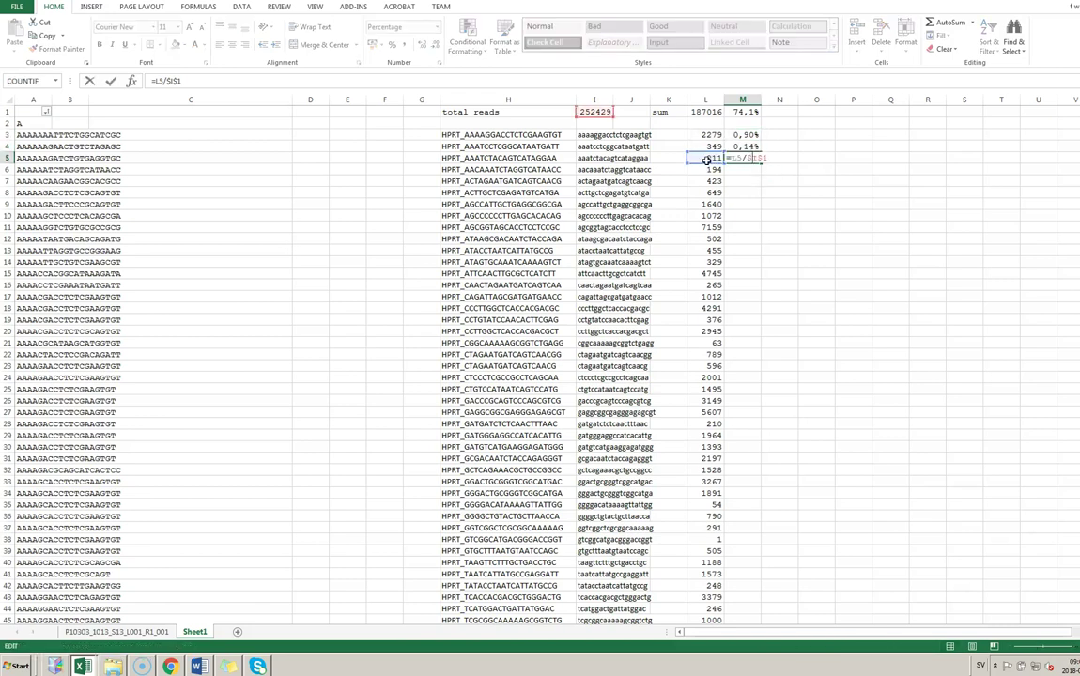
key(ctrl+Return)
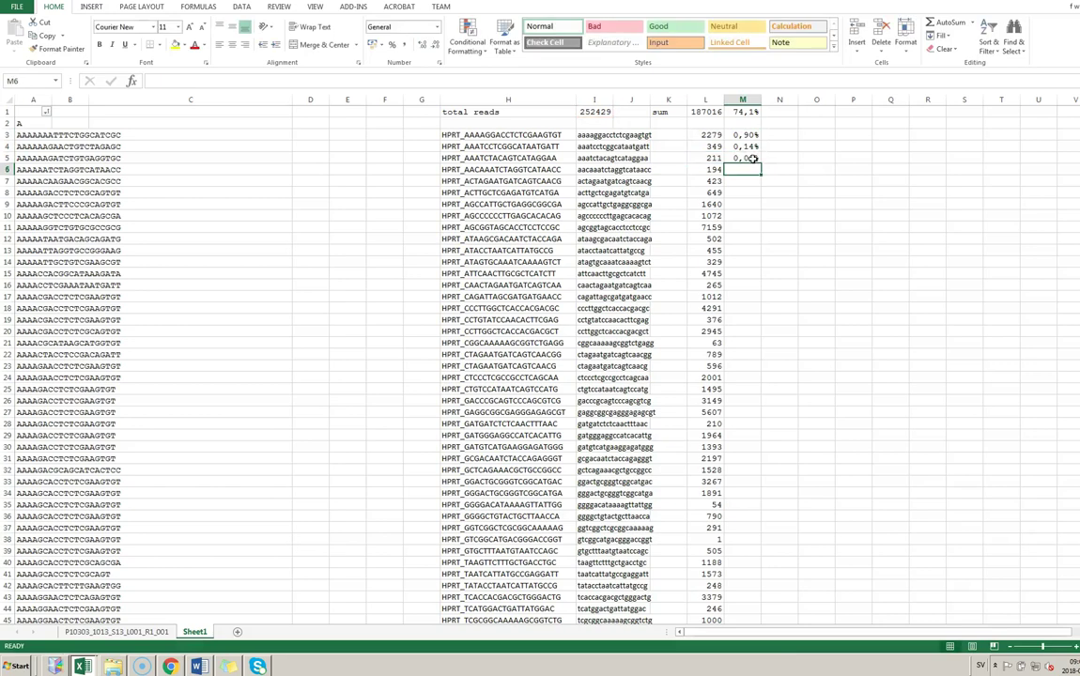
drag(761, 169, 743, 575)
scroll(798, 507, down, 3)
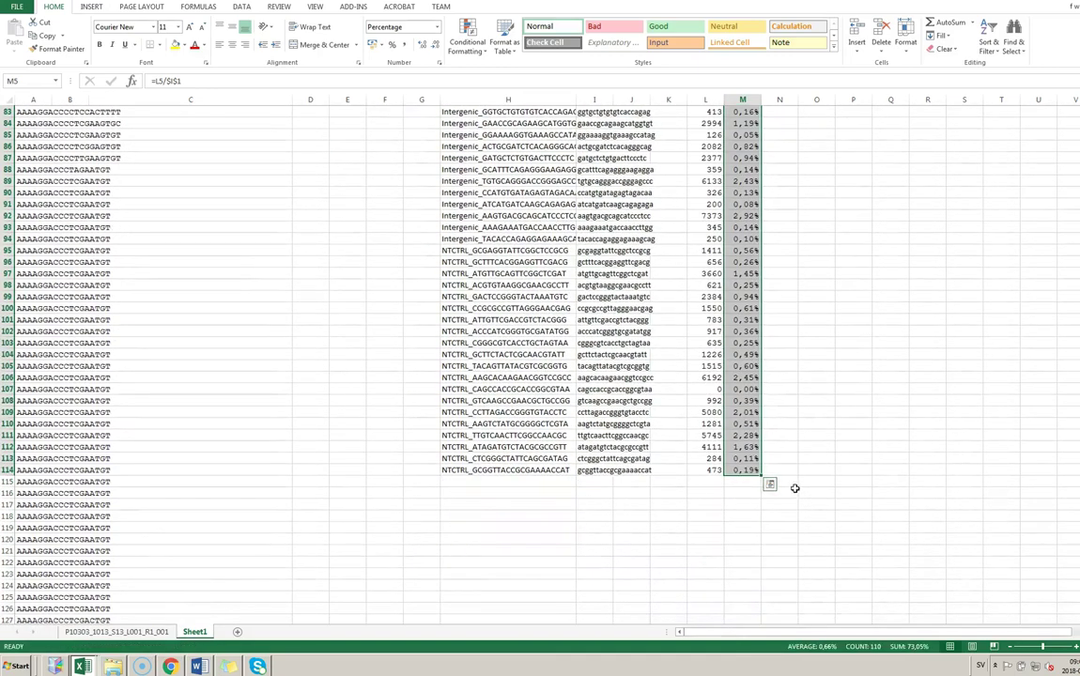
Enter the label "not aligned" in H115, below the last guide name
click(522, 485)
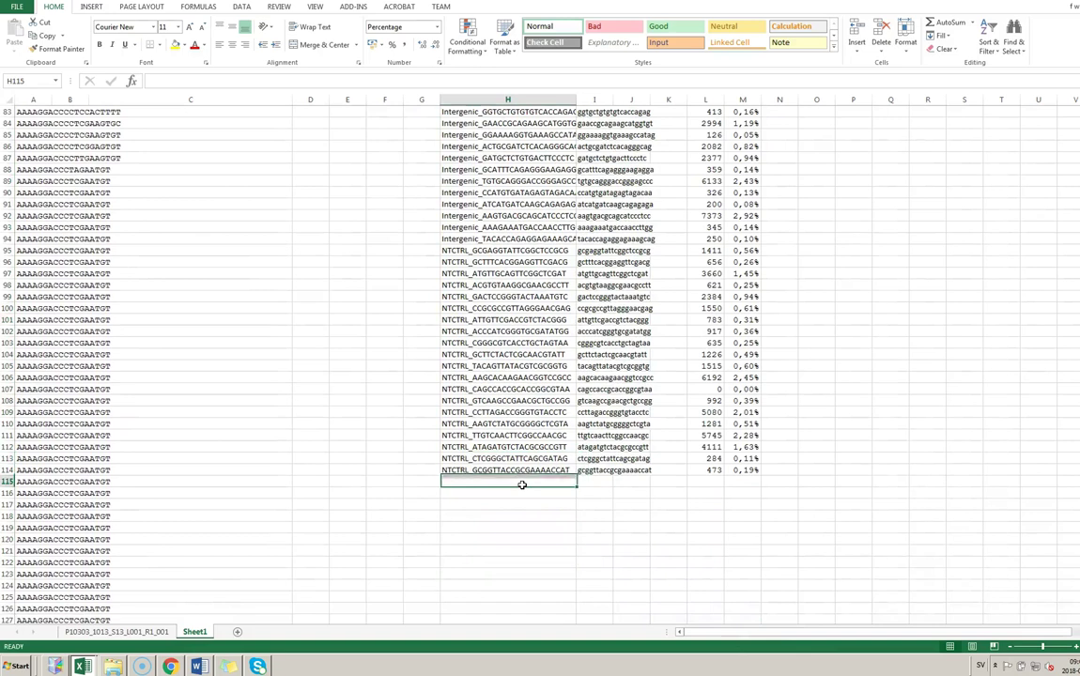
text(un)
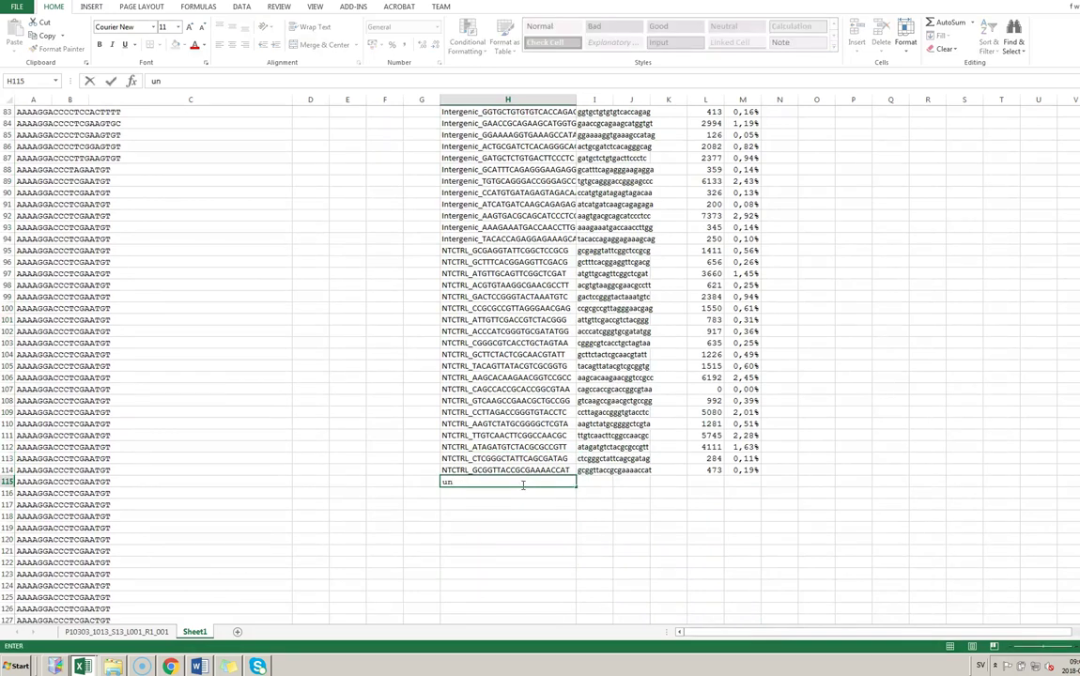
text(not aligned)
Enter the formula =I1-L1 in L115 to subtract the summed guide counts from the total reads
click(706, 481)
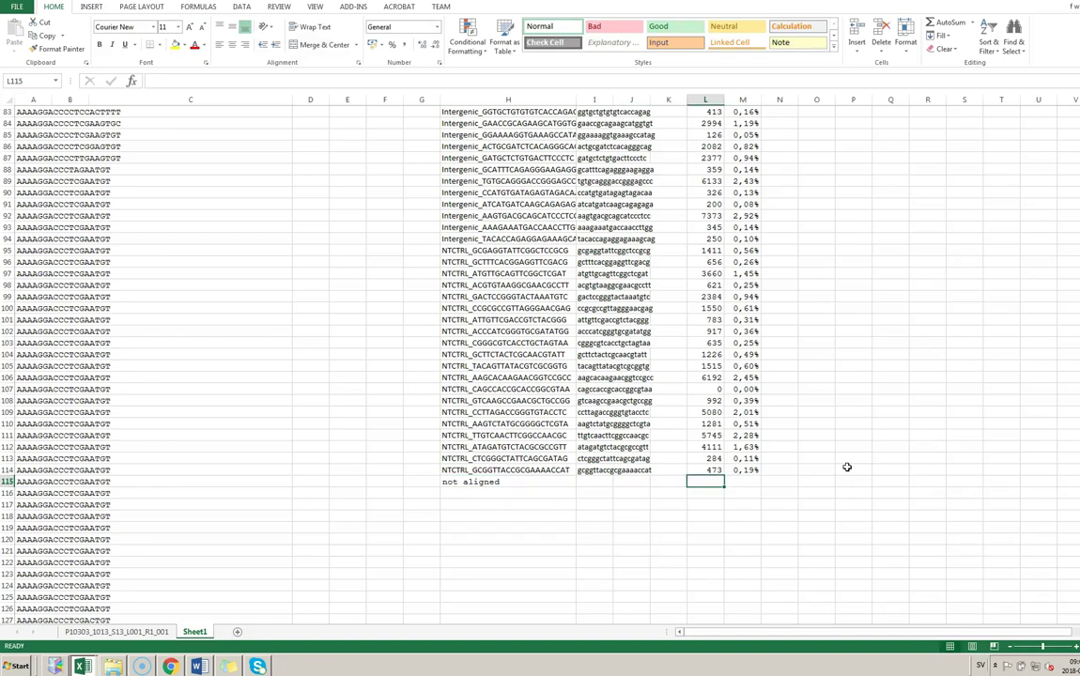
text(=)
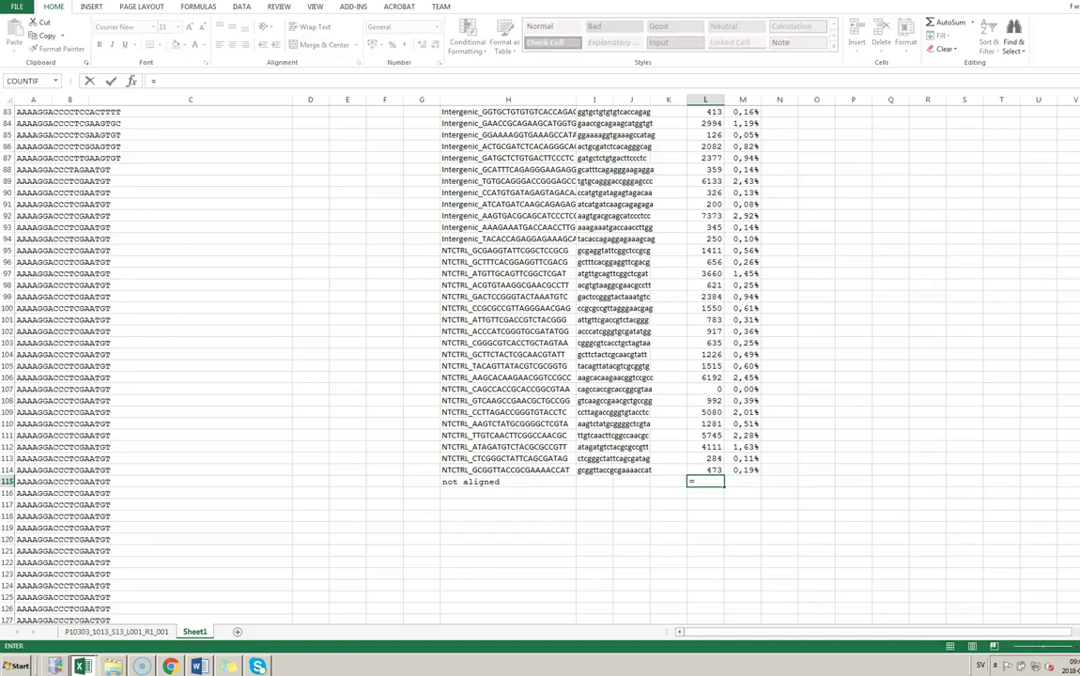
scroll(658, 281, up, 20)
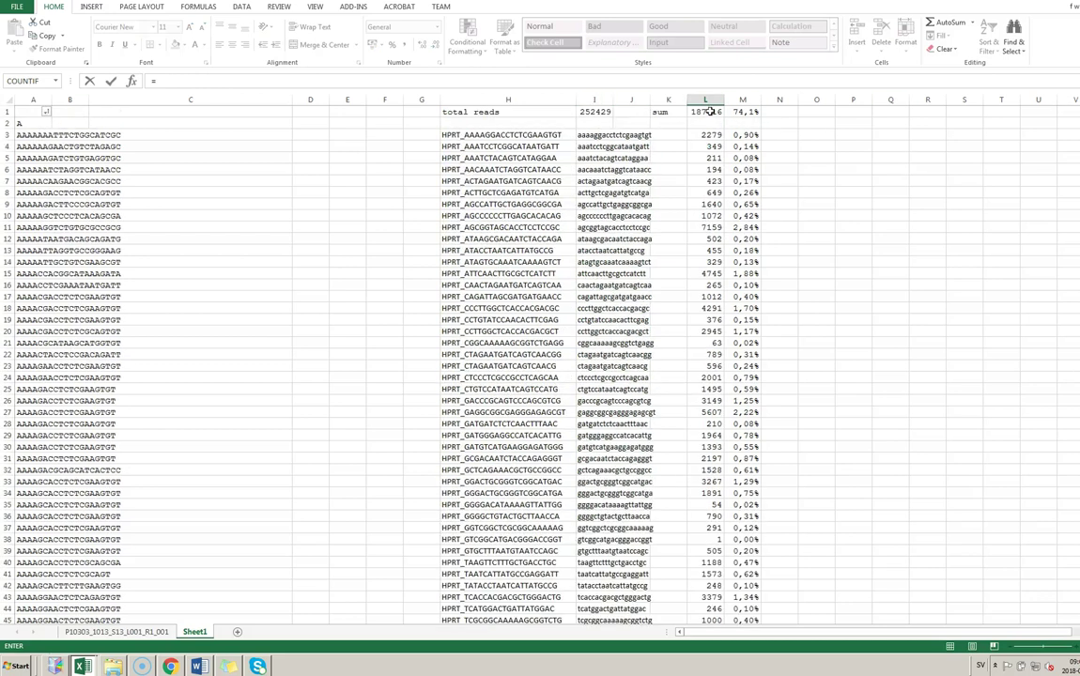
click(598, 112)
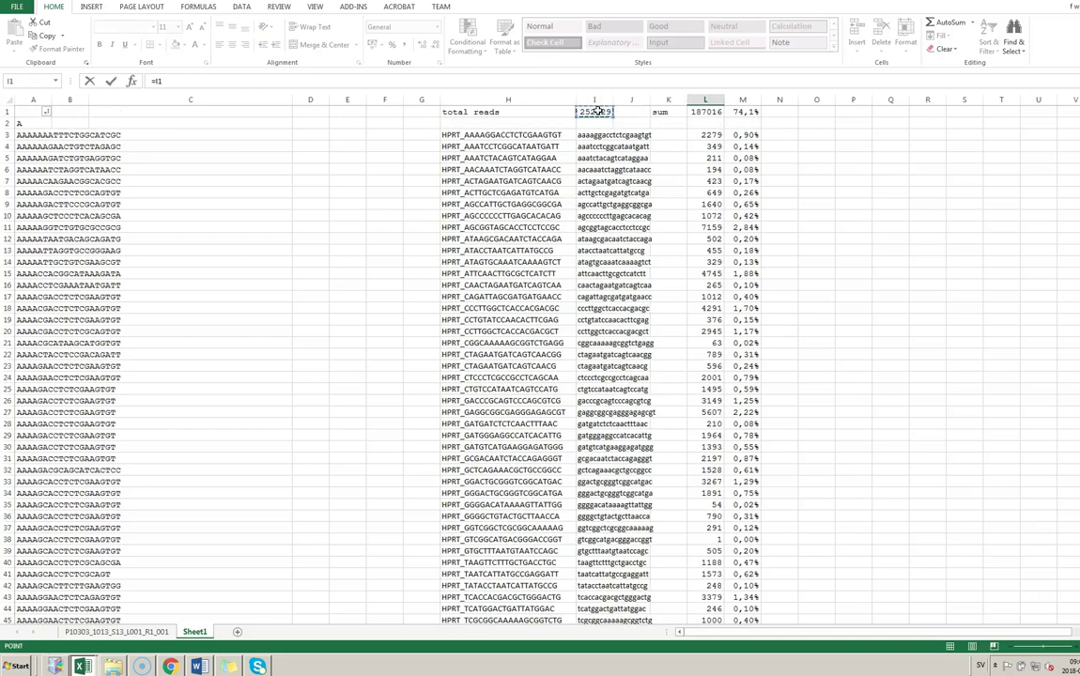
text(-)
click(714, 112)
key(Return)
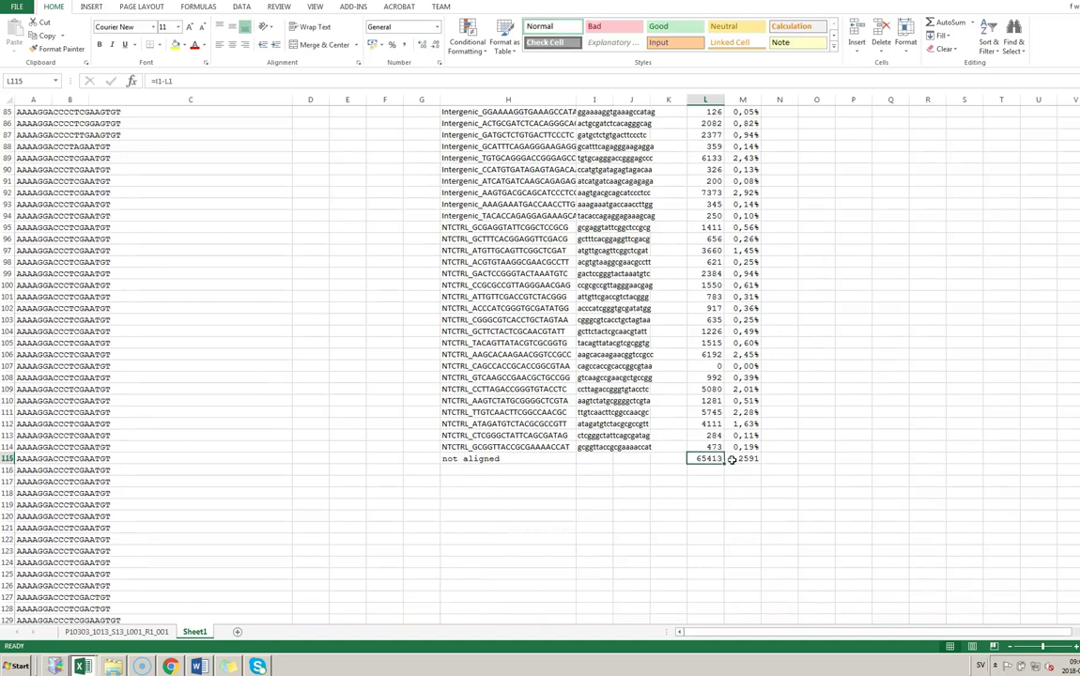
Copy the percentage share formula from M114 down to M115 and select the shares M3:M115
click(742, 447)
drag(760, 454, 745, 134)
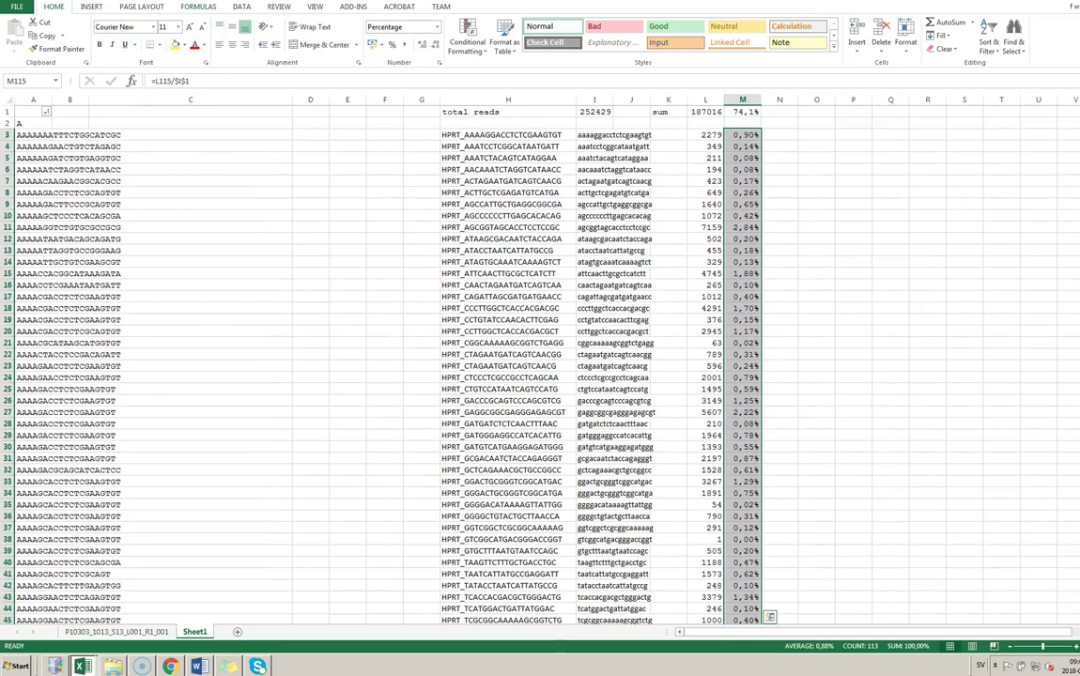
Insert a 3-D pie chart of the shares in M3:M115 and delete it after viewing the distribution
click(91, 6)
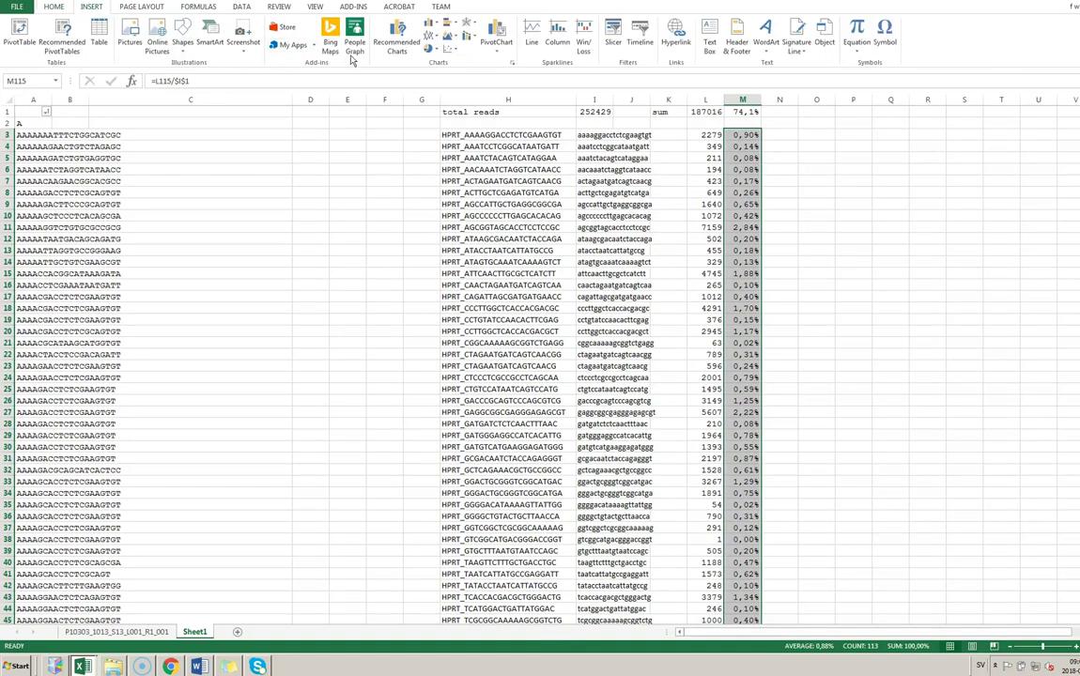
click(430, 48)
click(439, 131)
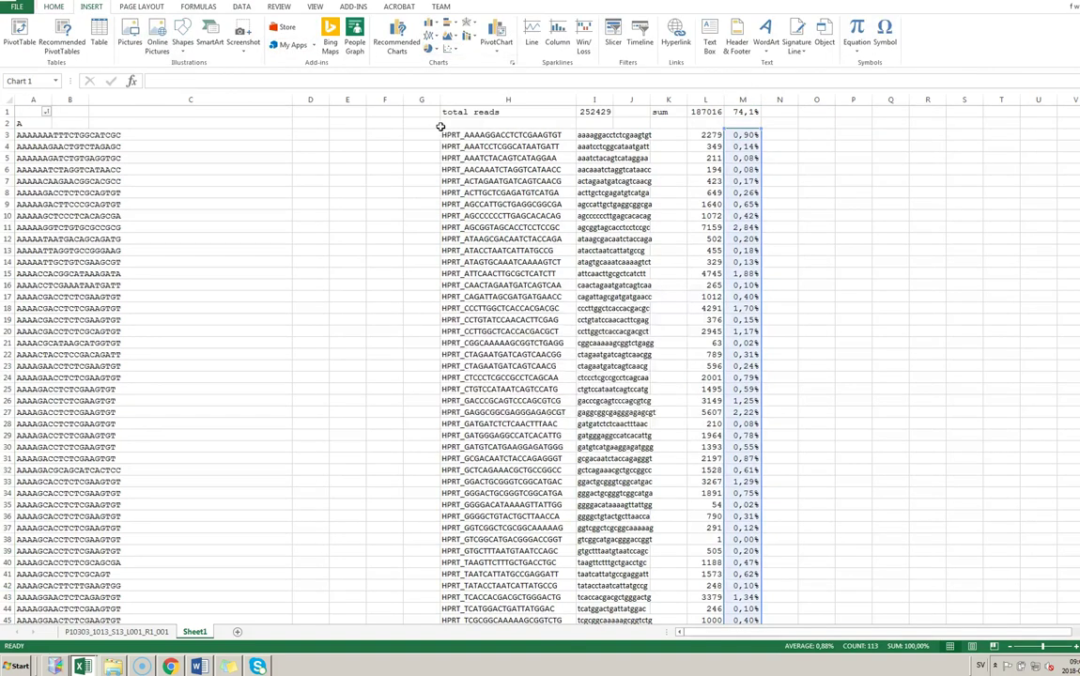
key(Delete)
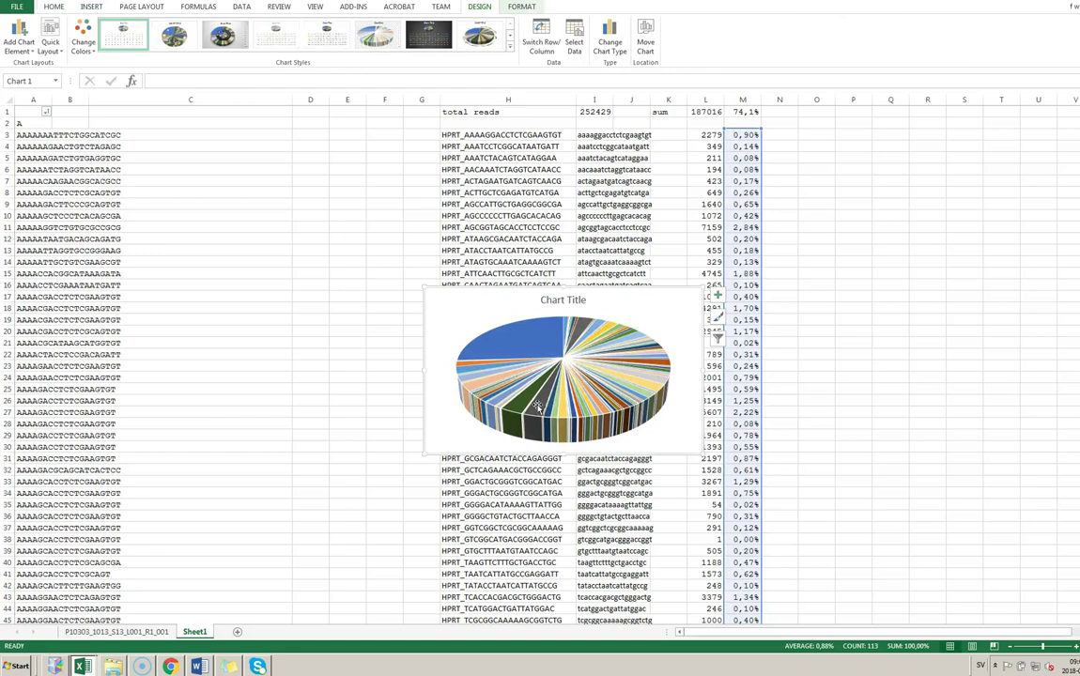
mouse_move(539, 338)
key(Delete)
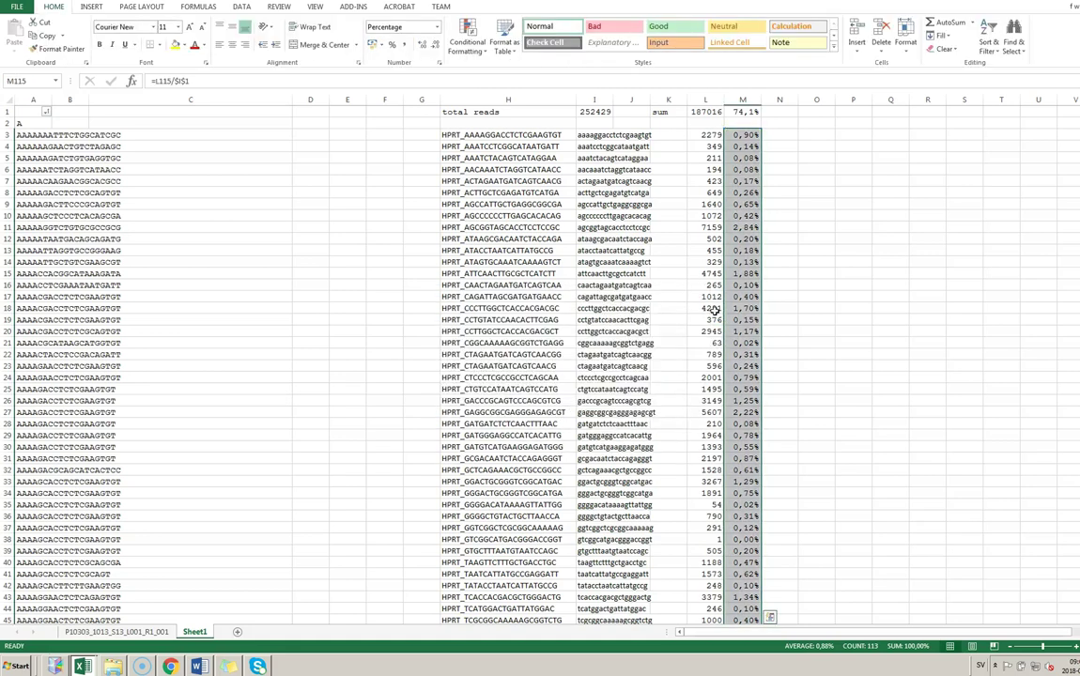
Review the counts and shares of all guides, examining the COUNTIF formula in L107 and the guide sequence in I107
scroll(850, 293, down, 9)
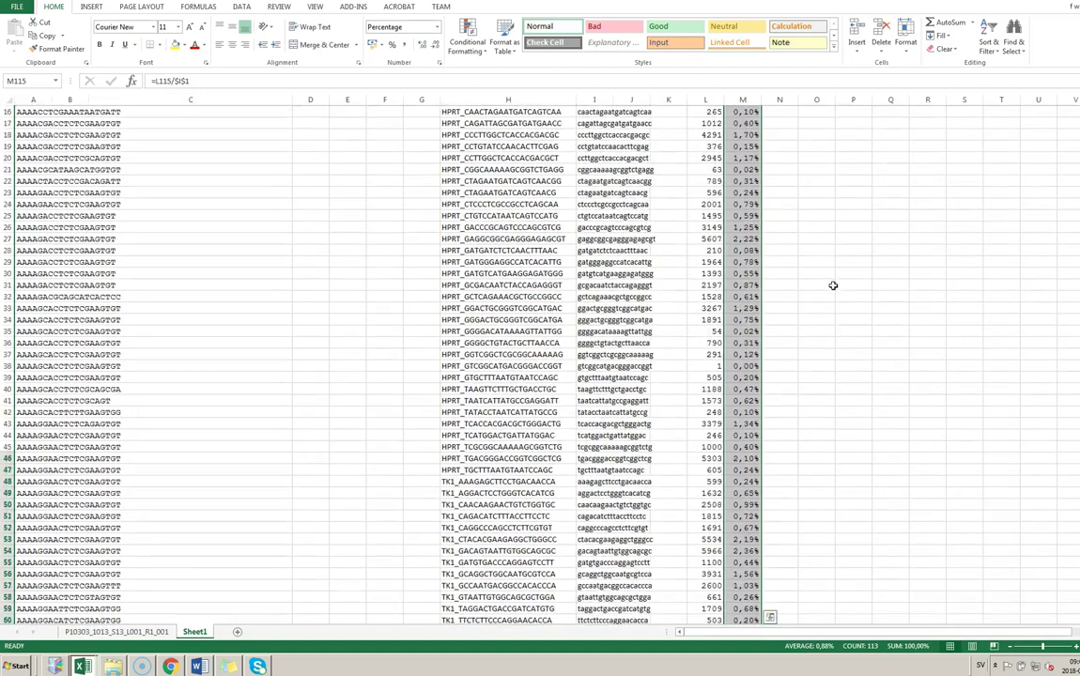
scroll(832, 283, down, 19)
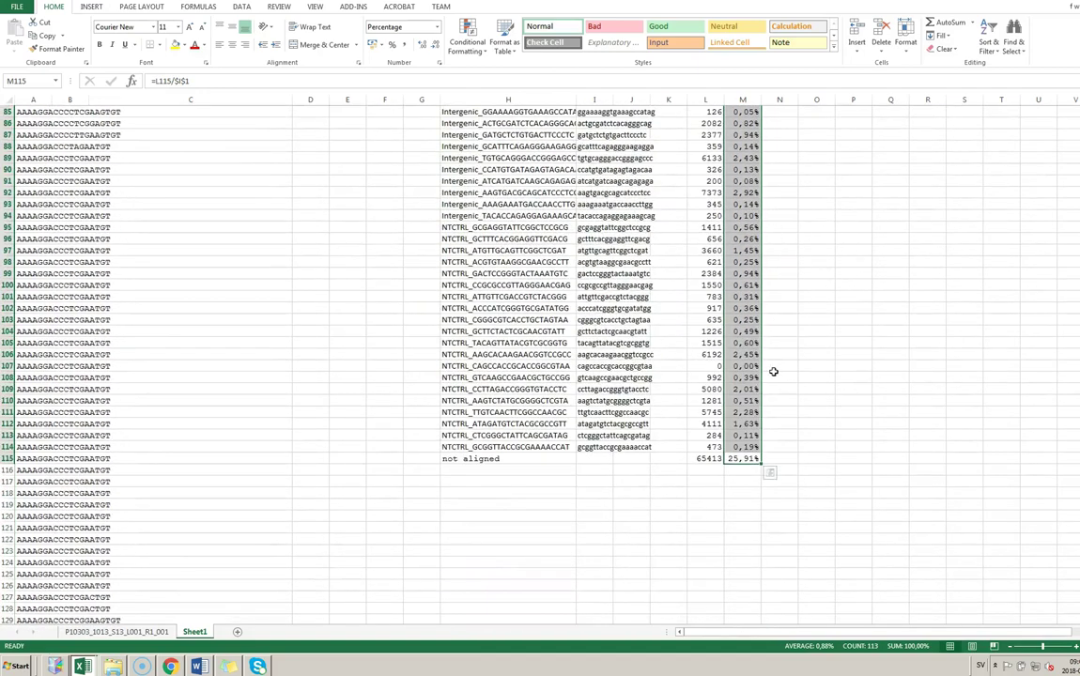
scroll(842, 295, up, 2)
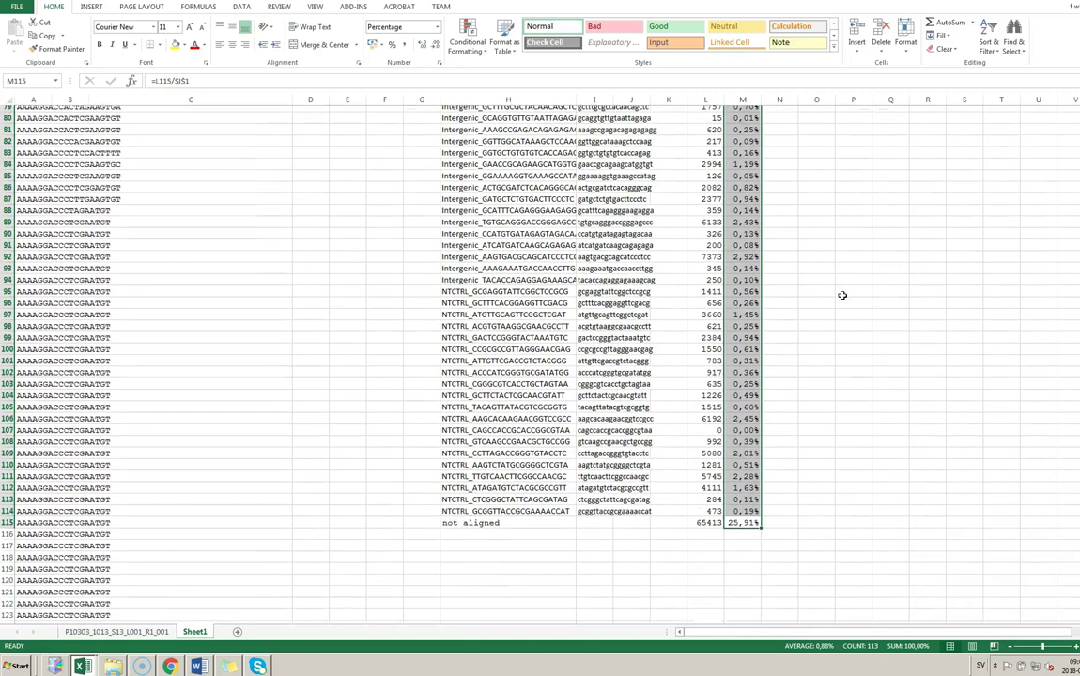
click(706, 436)
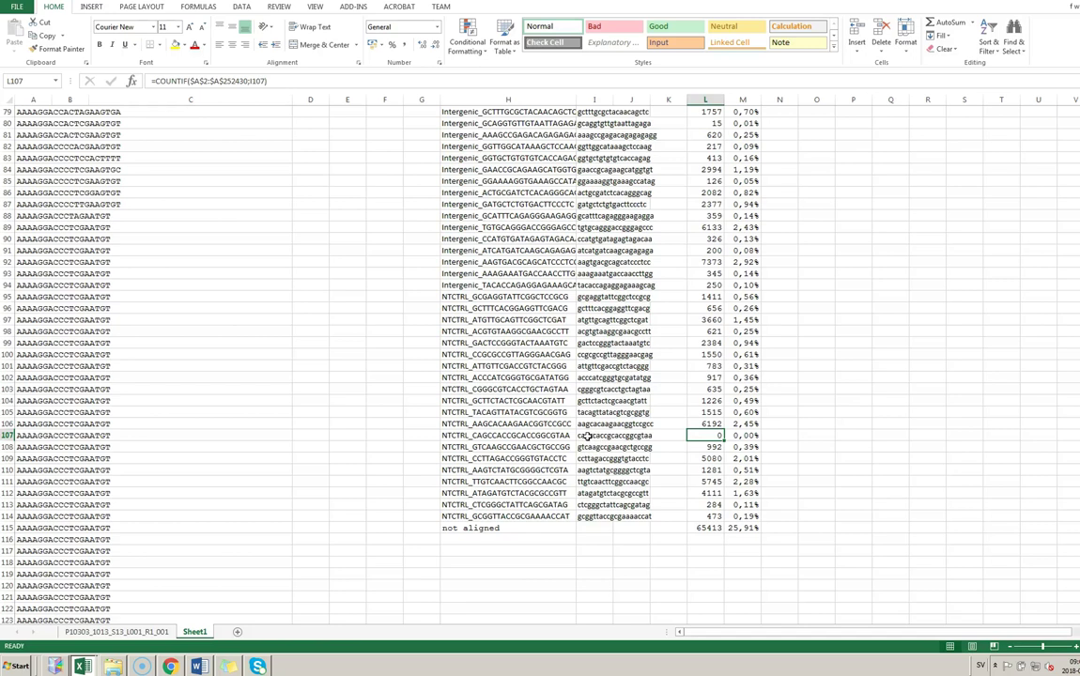
click(601, 436)
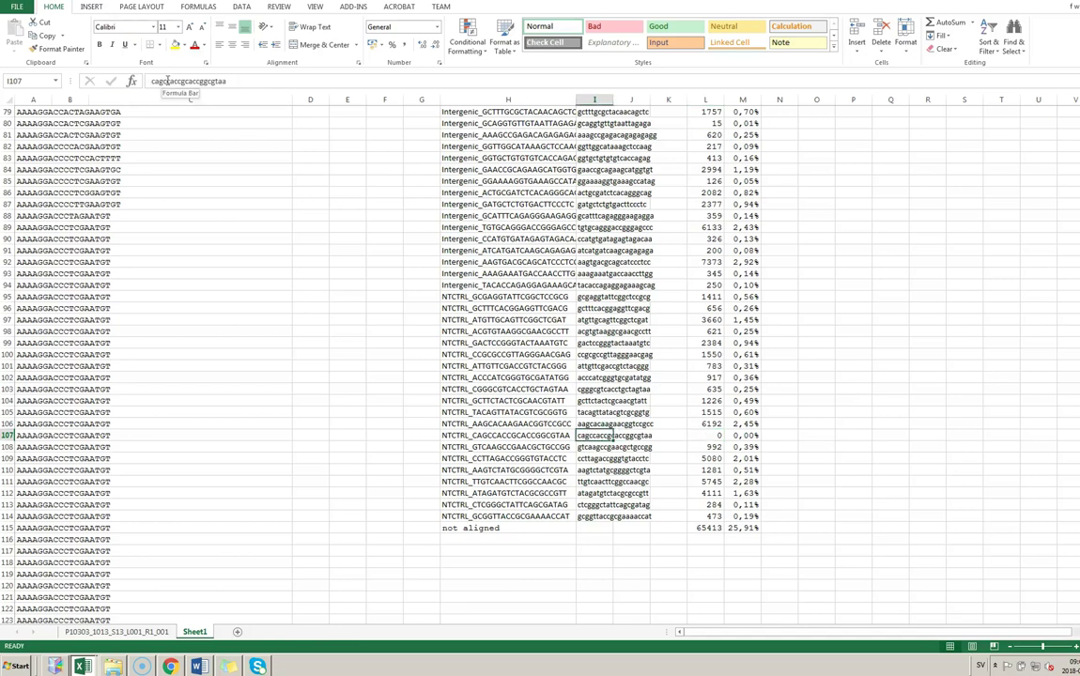
drag(166, 81, 182, 81)
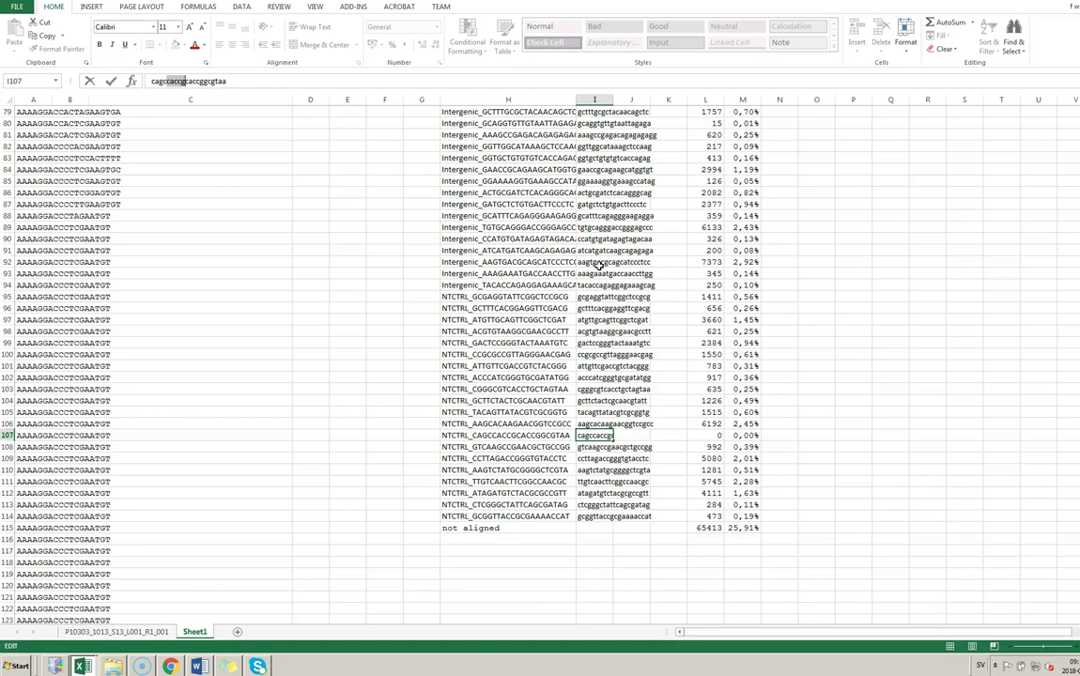
key(Return)
scroll(733, 347, up, 15)
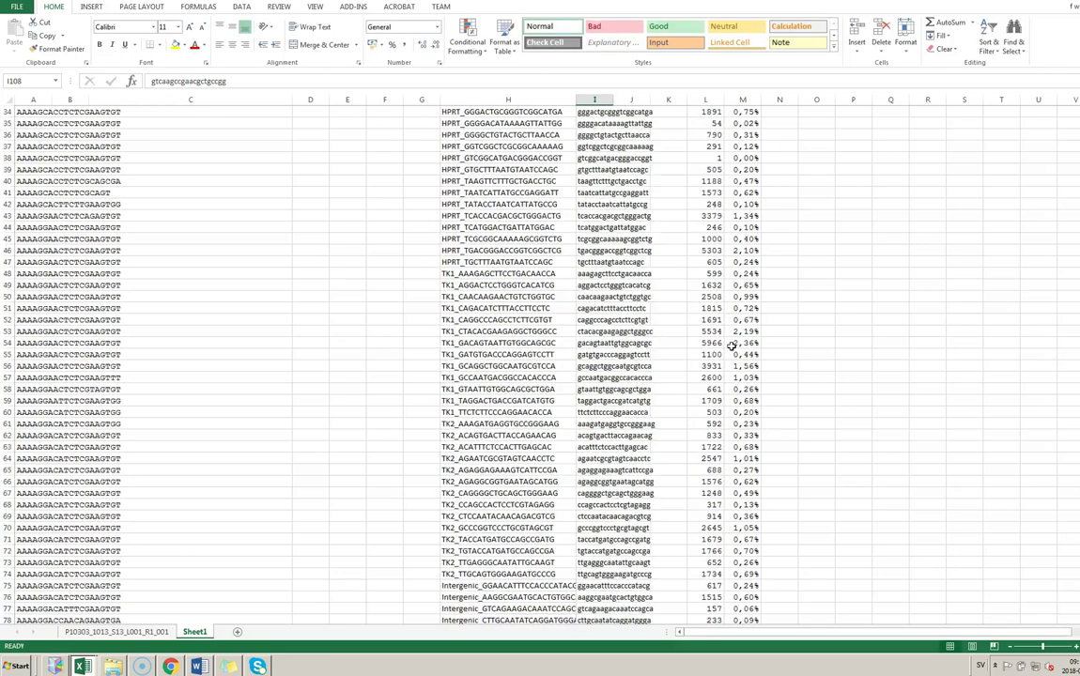
scroll(733, 346, up, 11)
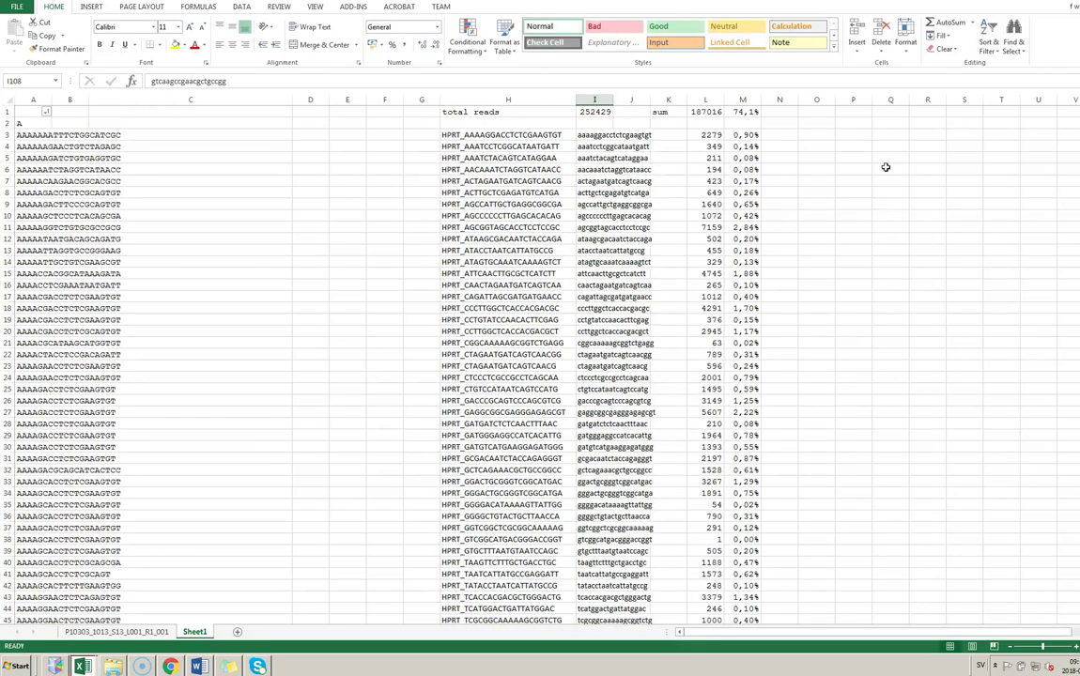